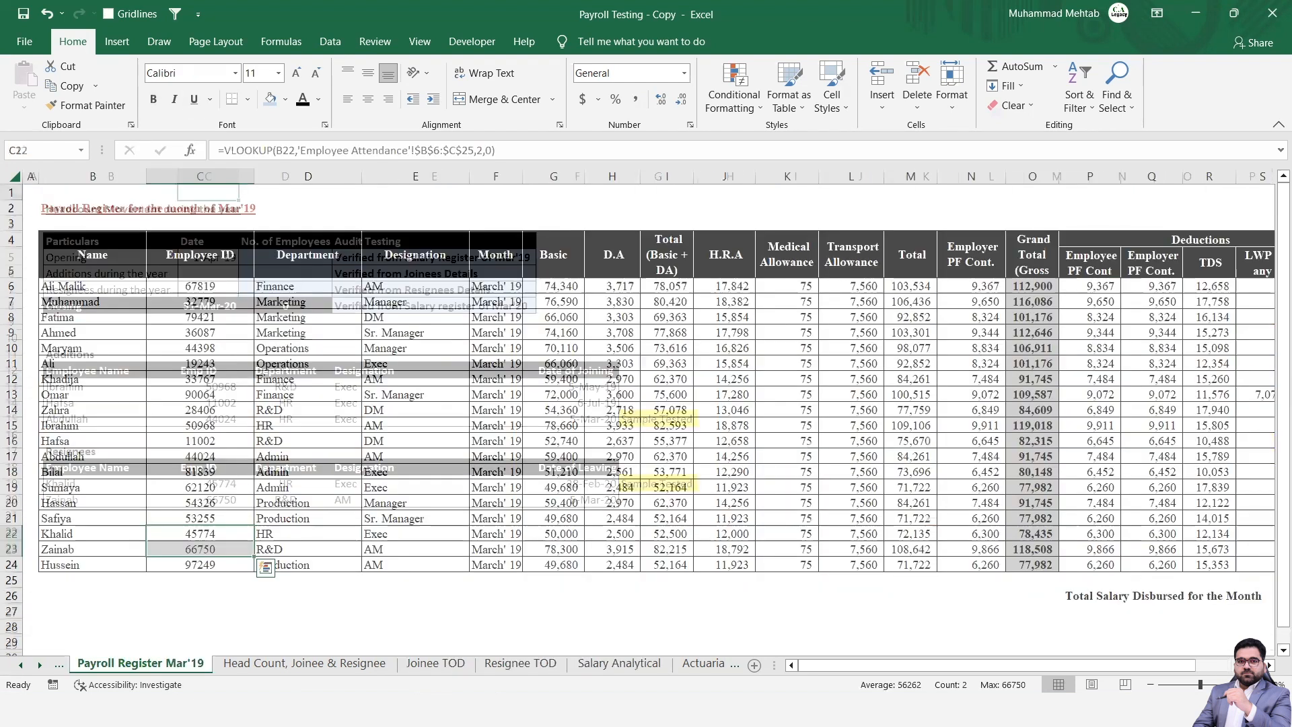
Open the Payroll Checking sheet and go to the first audit procedure in row 10.
key("ctrl+Page_Up")
key("ctrl+Page_Up")
key("ctrl+Page_Up")
key("ctrl+Page_Up")
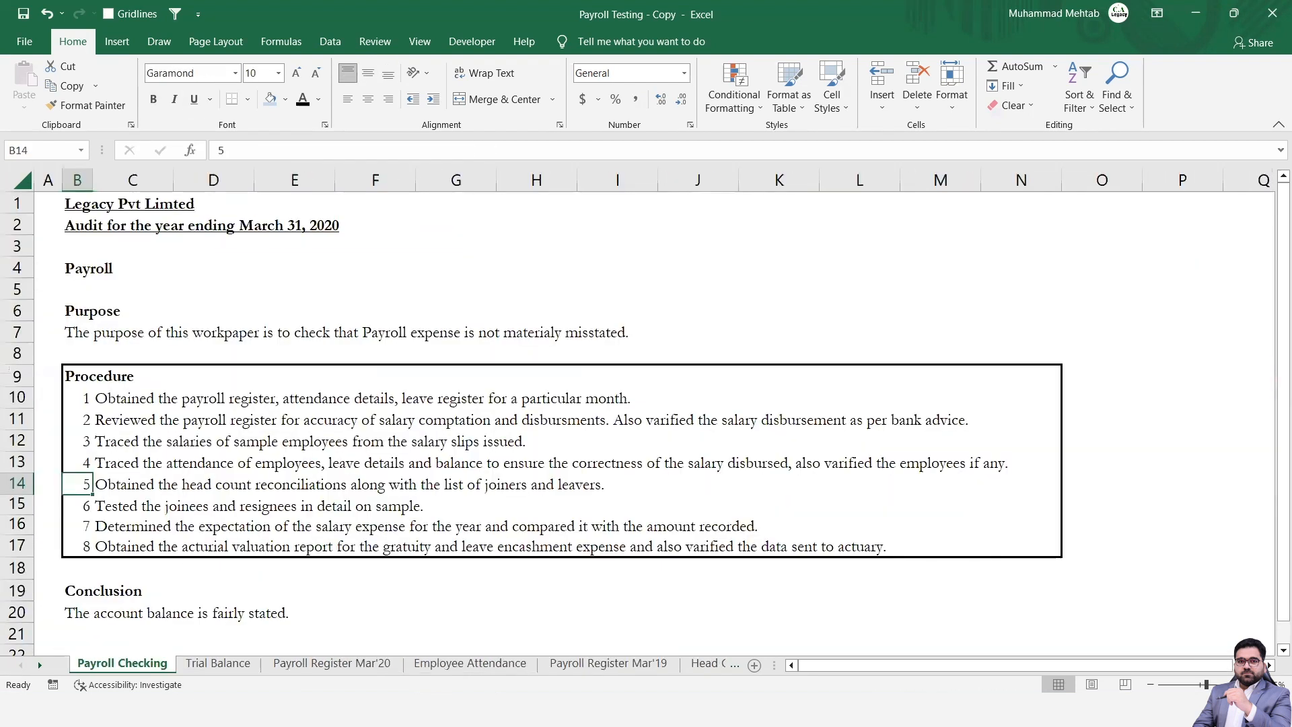
key("Up")
key("Up")
key("Up")
key("Up")
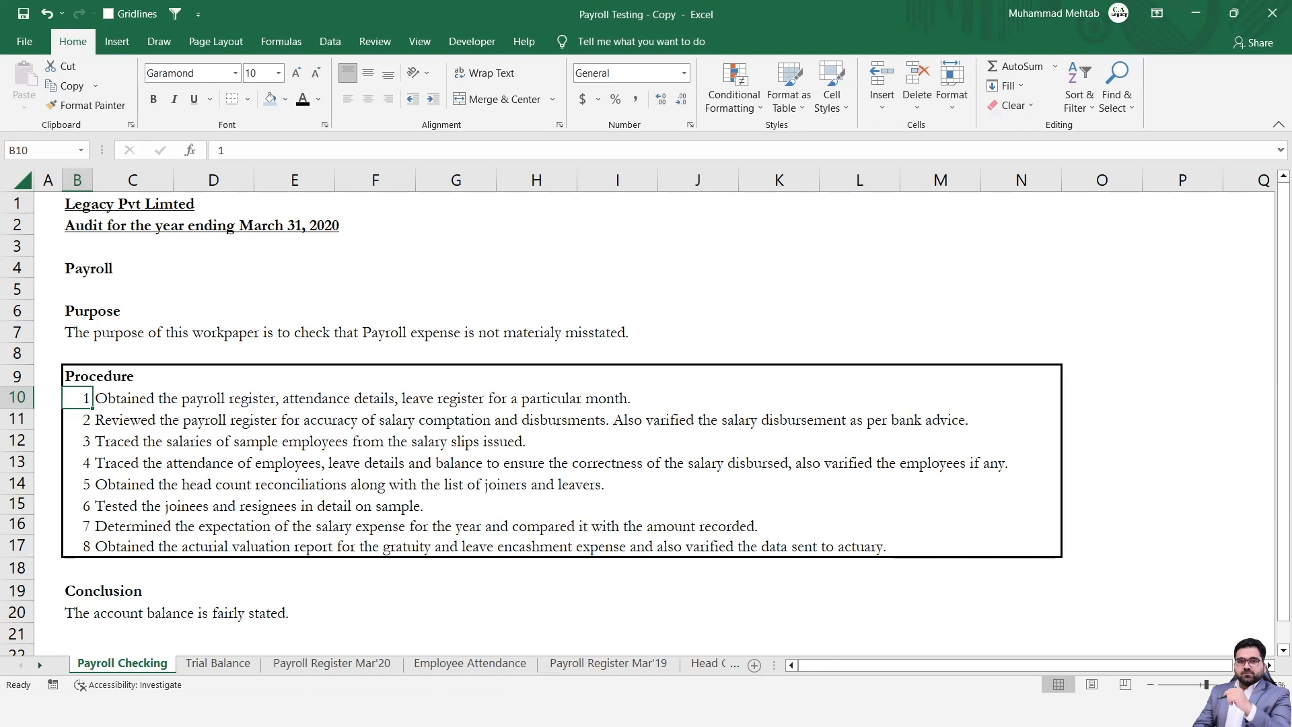
Read through procedure 1 about obtaining the payroll register, attendance details and leave register for a particular month.
key("Right")
key("Right")
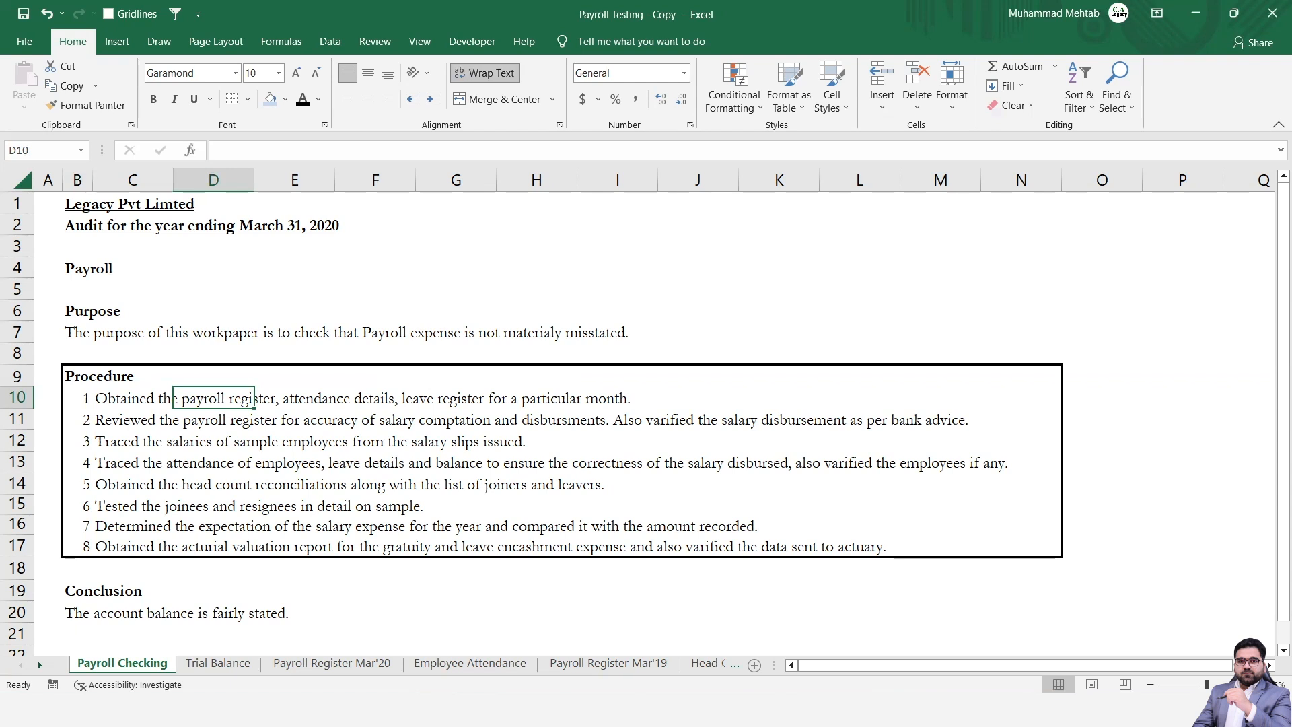
left_click(294, 398)
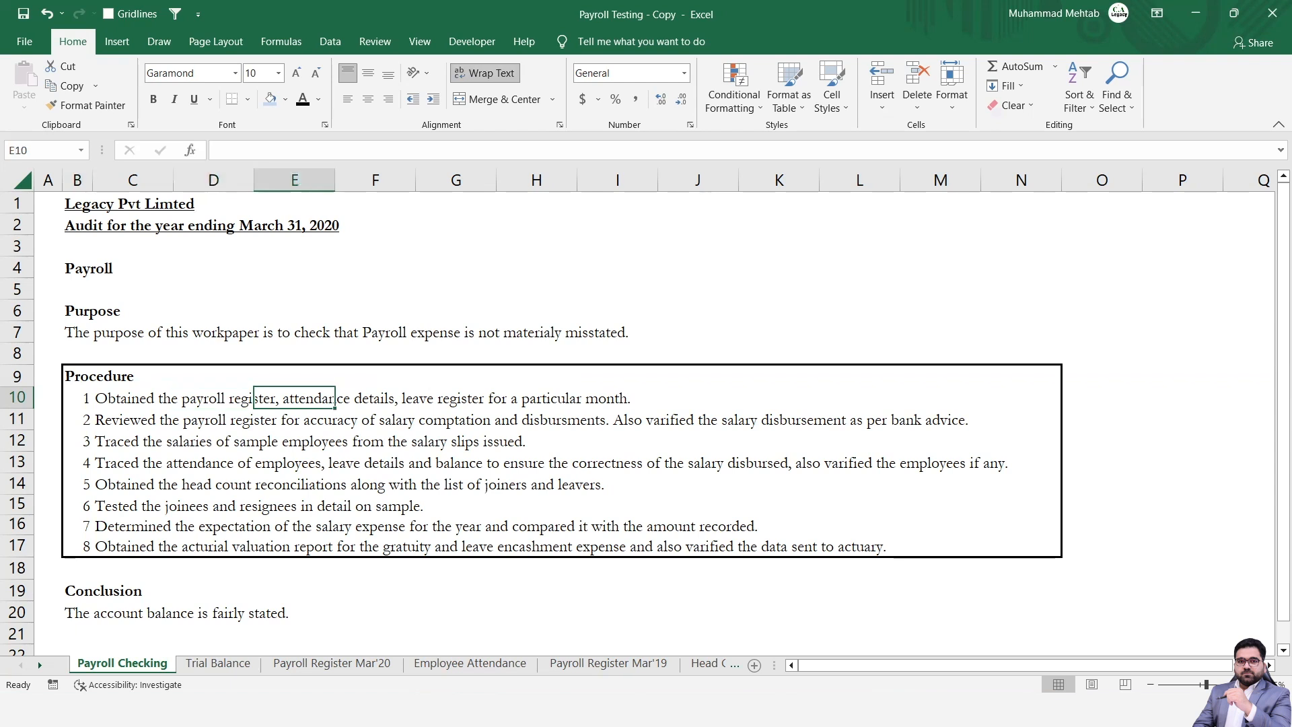
key("Right")
key("Right")
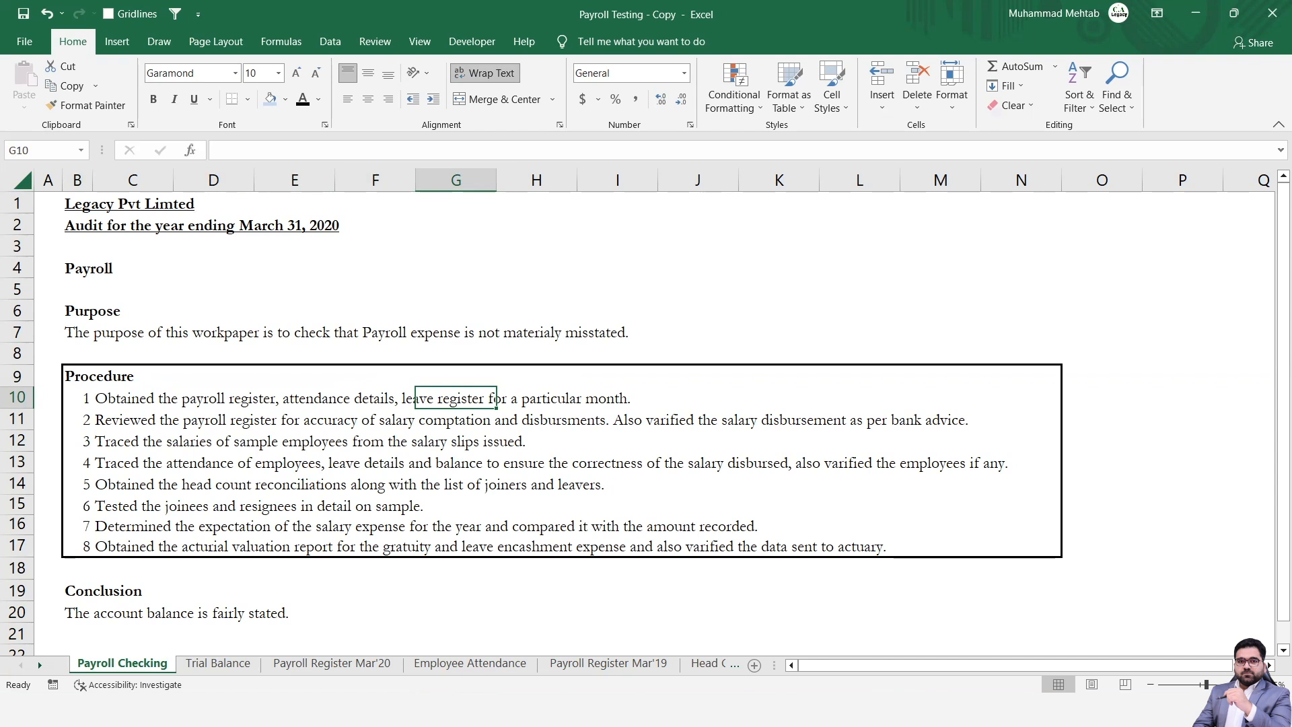
key("Left")
key("Left")
key("Left")
key("Left")
key("Left")
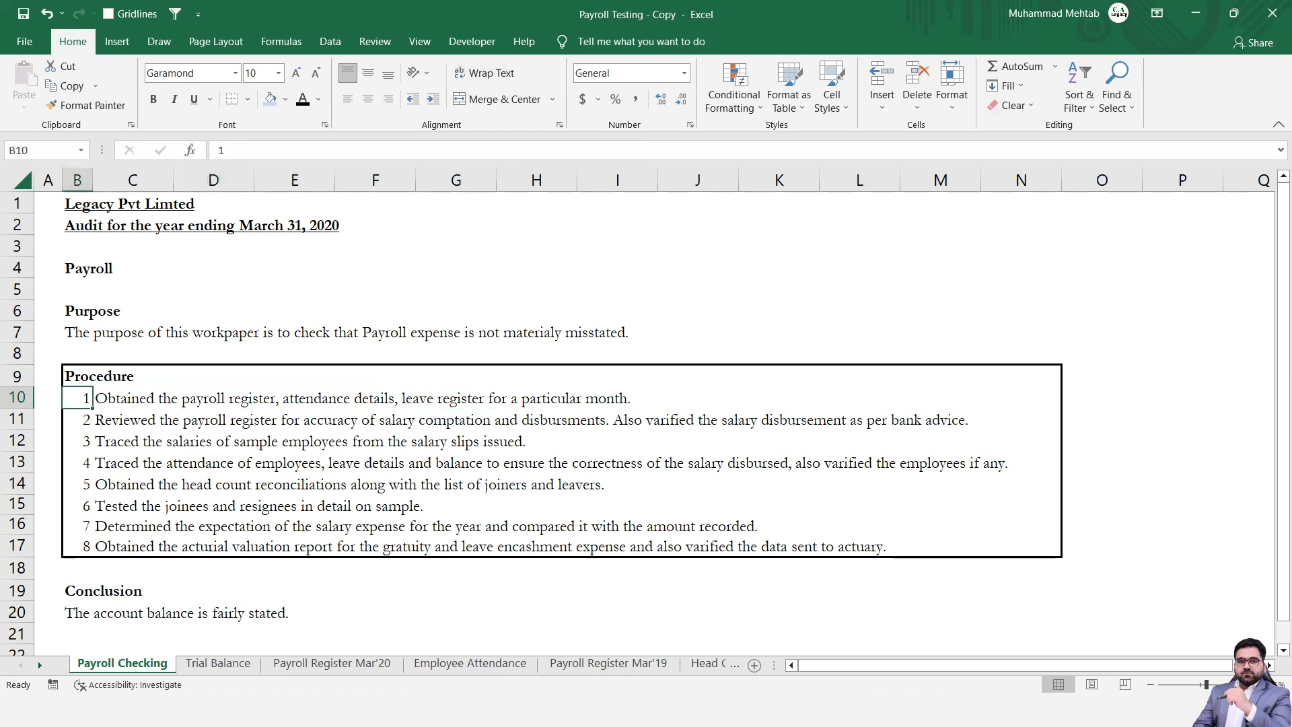
Read through procedure 2 about reviewing the payroll register for salary computation accuracy and disbursement as per bank advice.
key("Down")
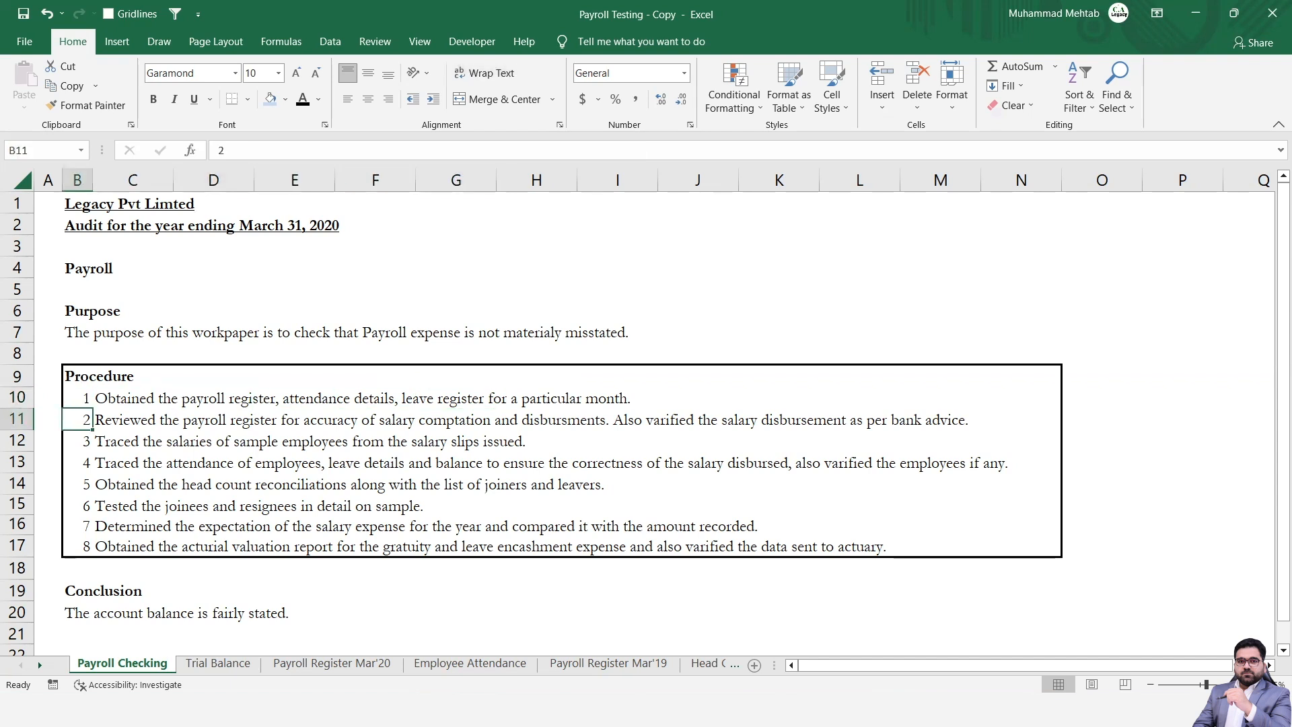
key("Right")
key("Right")
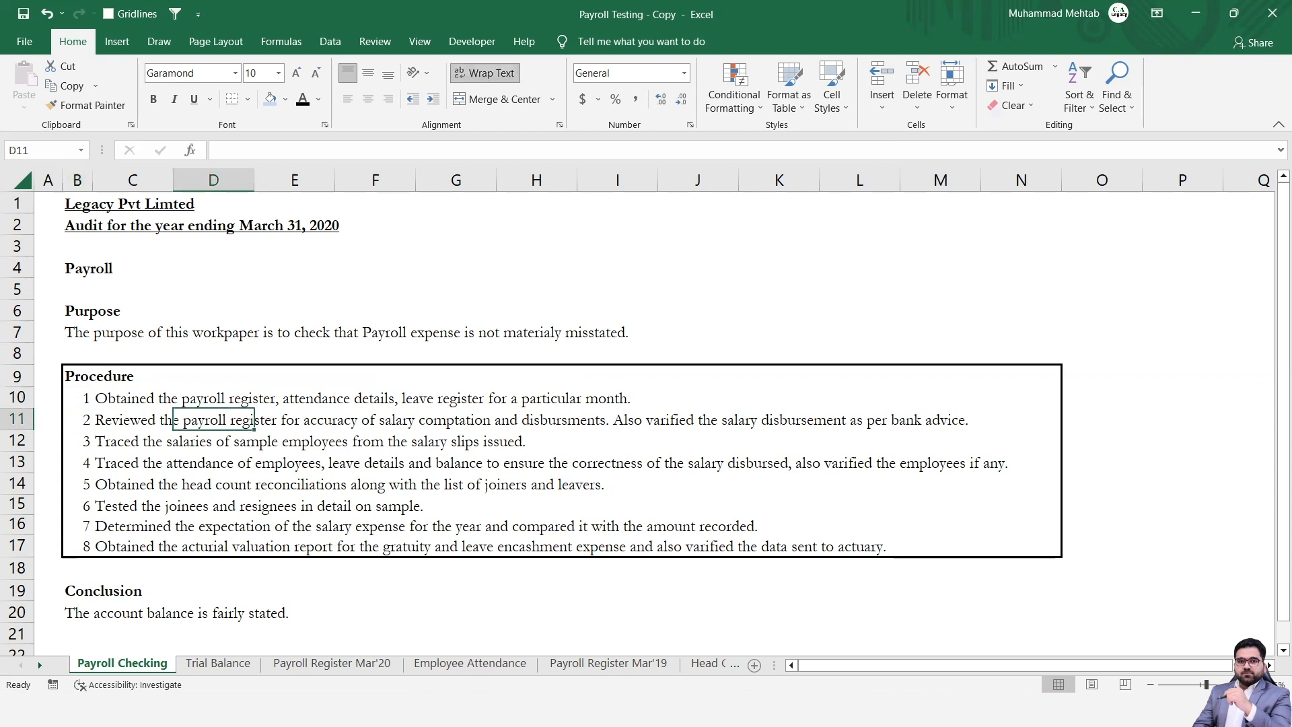
key("Right")
key("Right")
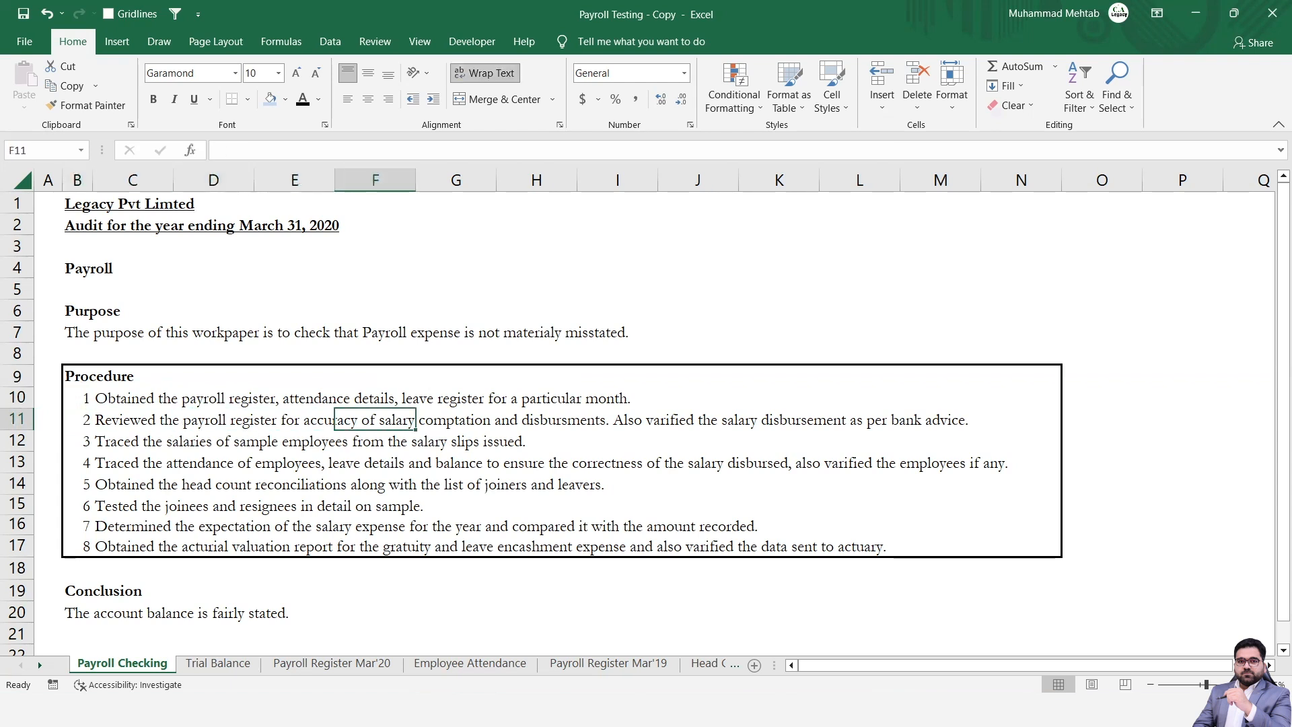
key("Right")
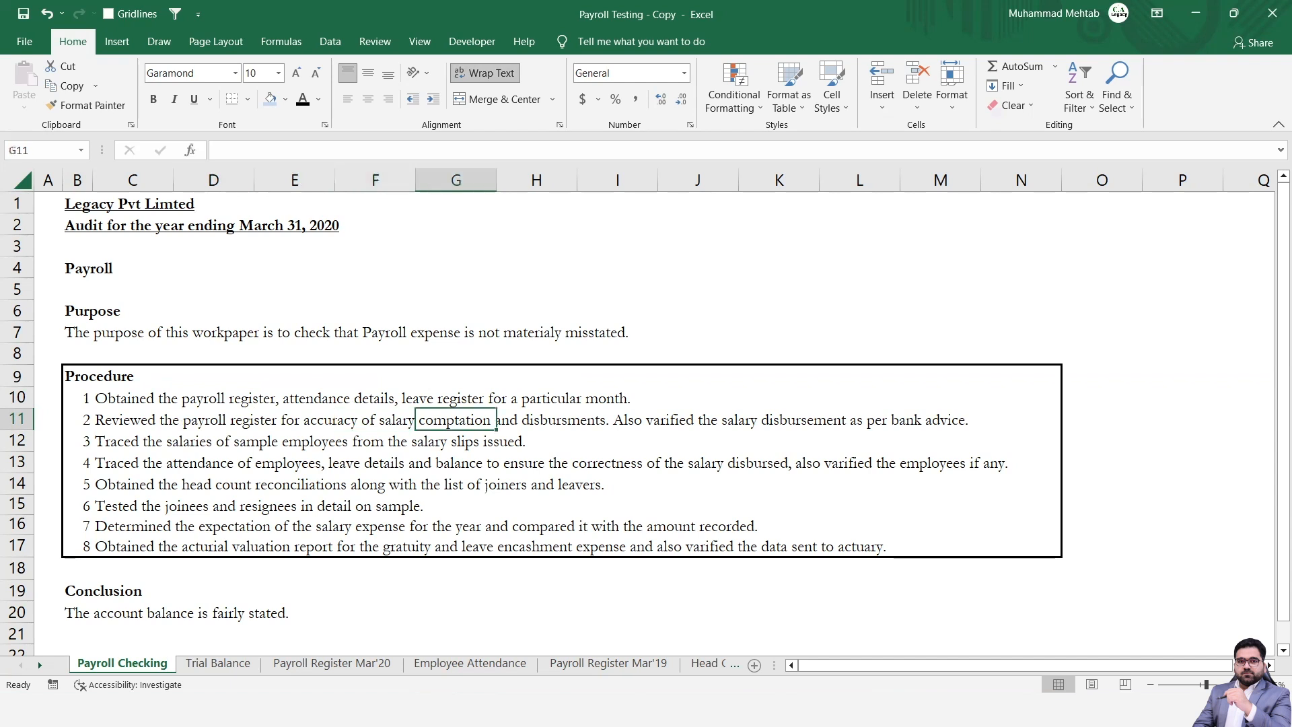
key("Right")
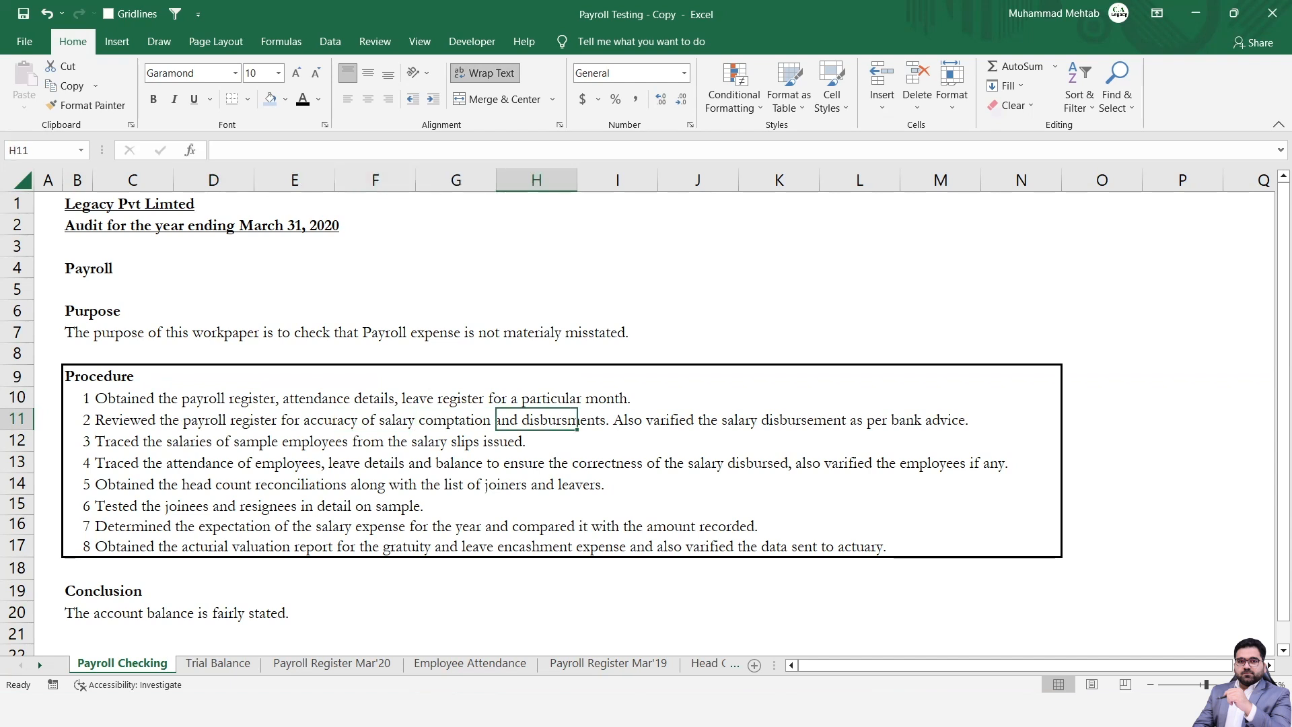
key("Right")
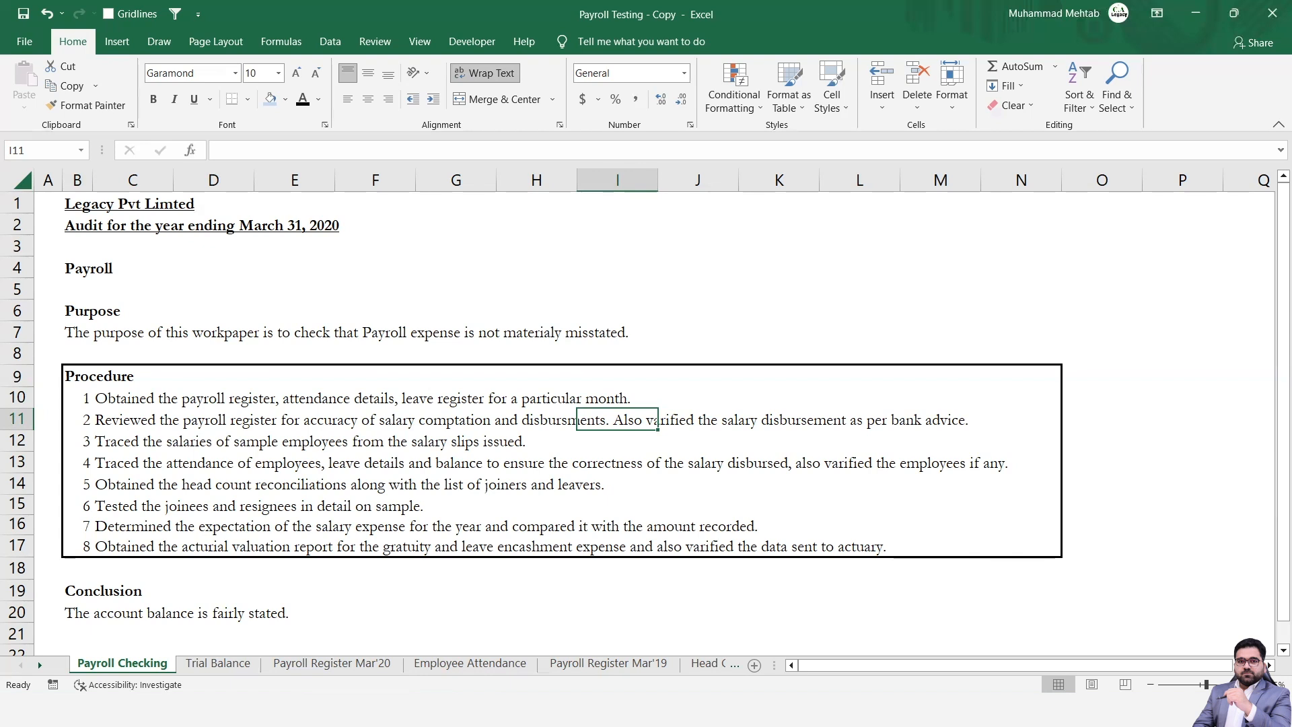
key("Left")
key("Left")
key("Left")
key("Left")
key("Left")
key("Left")
key("Left")
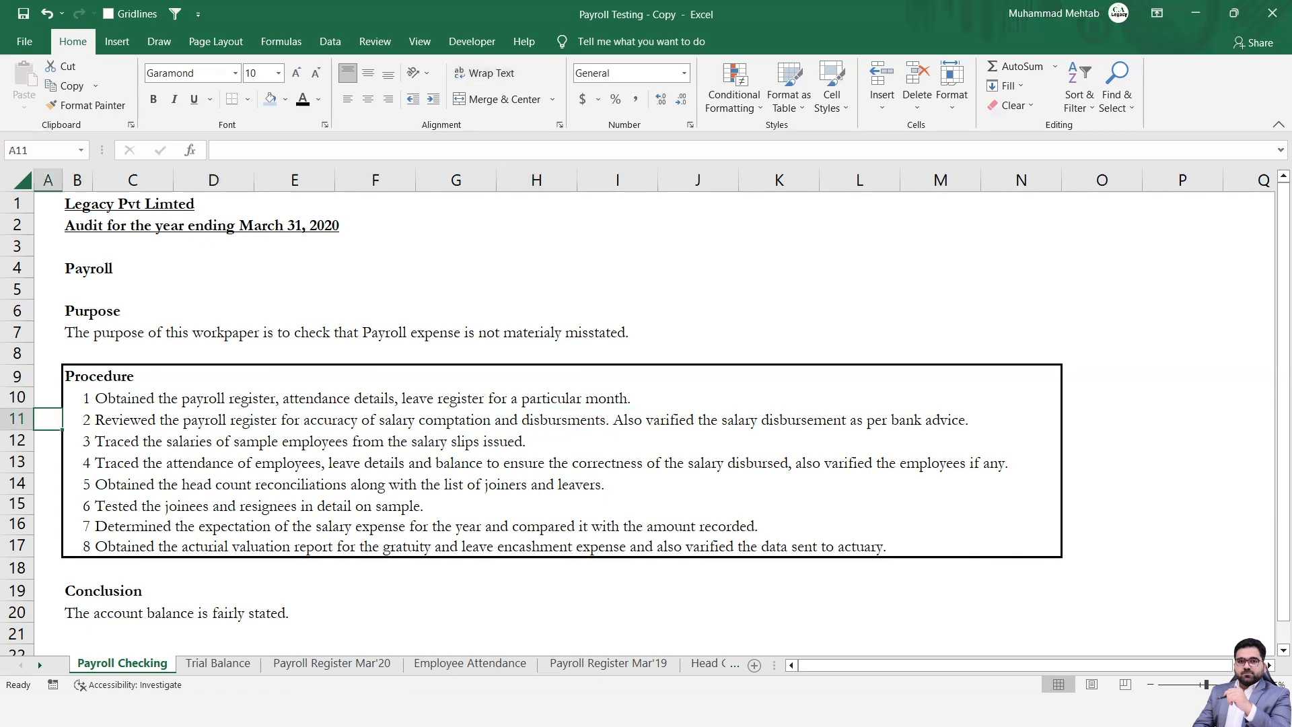
Read through procedures 3 and 4 about tracing salaries to salary slips and checking employee attendance and leave details.
key("Down")
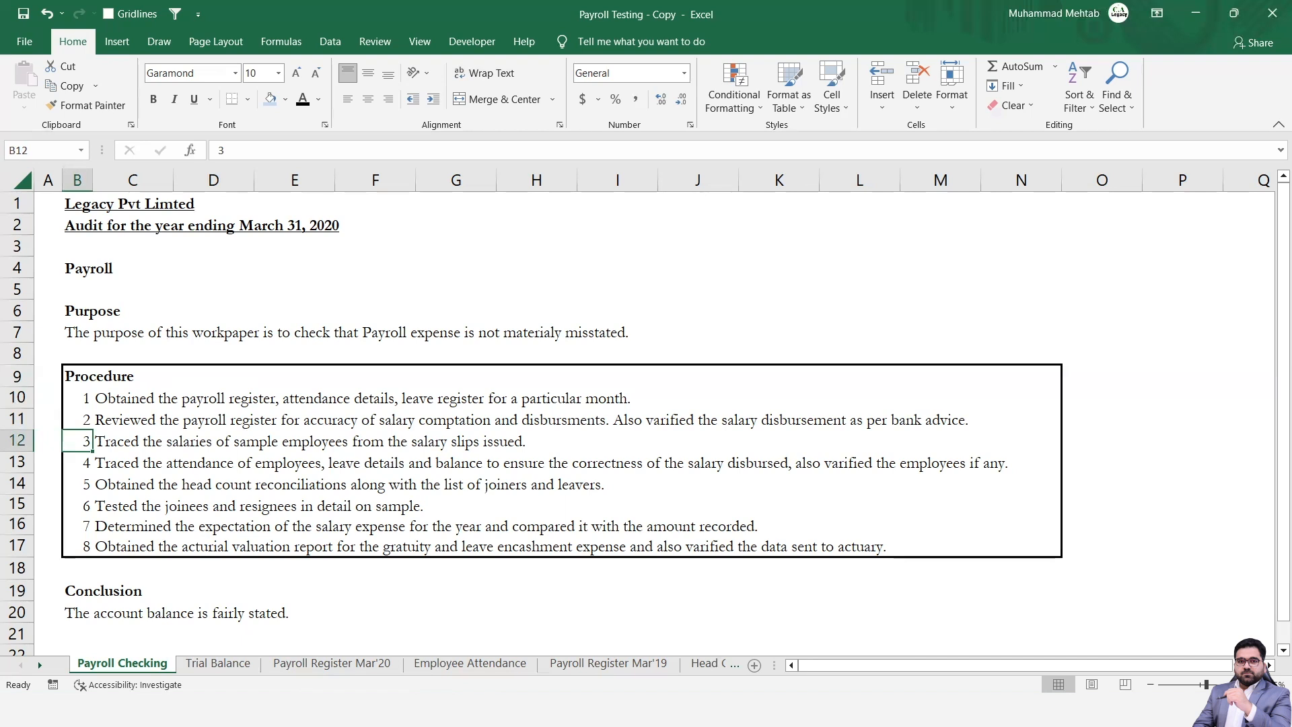
key("Down")
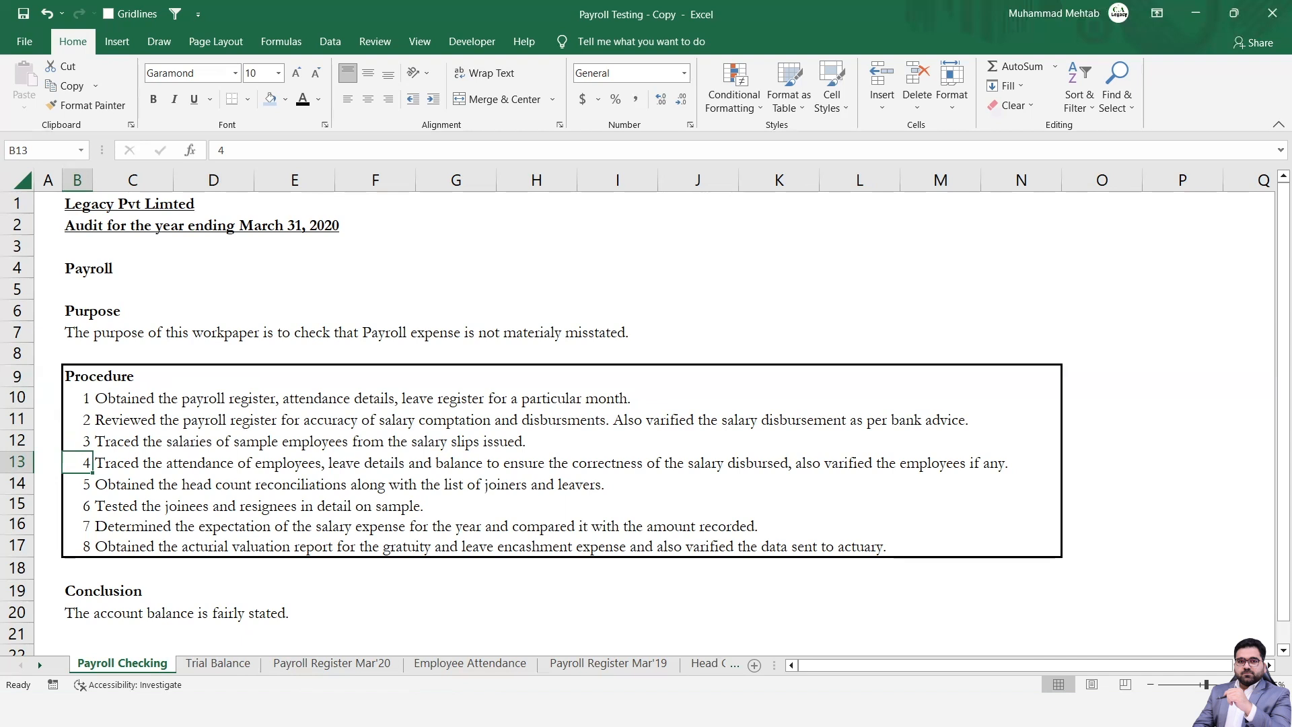
key("Right")
key("Right")
key("Right")
key("Right")
key("Right")
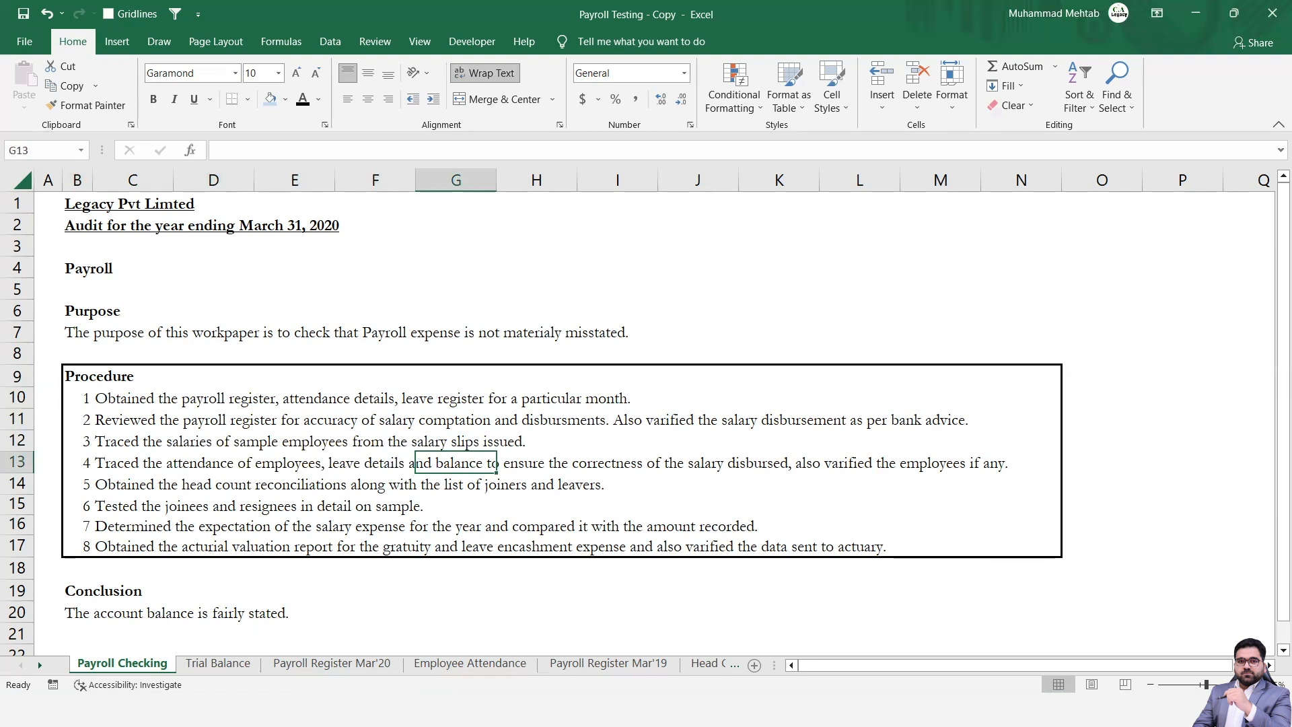
key("Right")
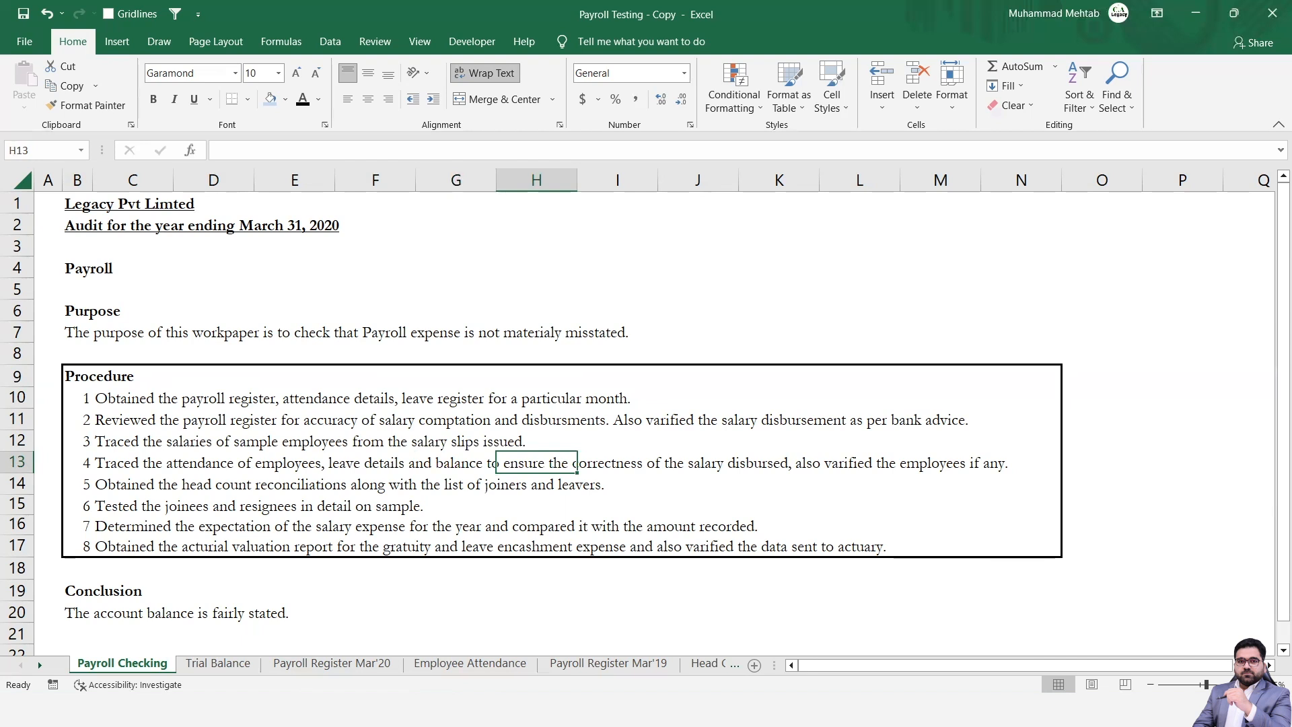
key("Right")
key("Right")
key("Right")
key("Right")
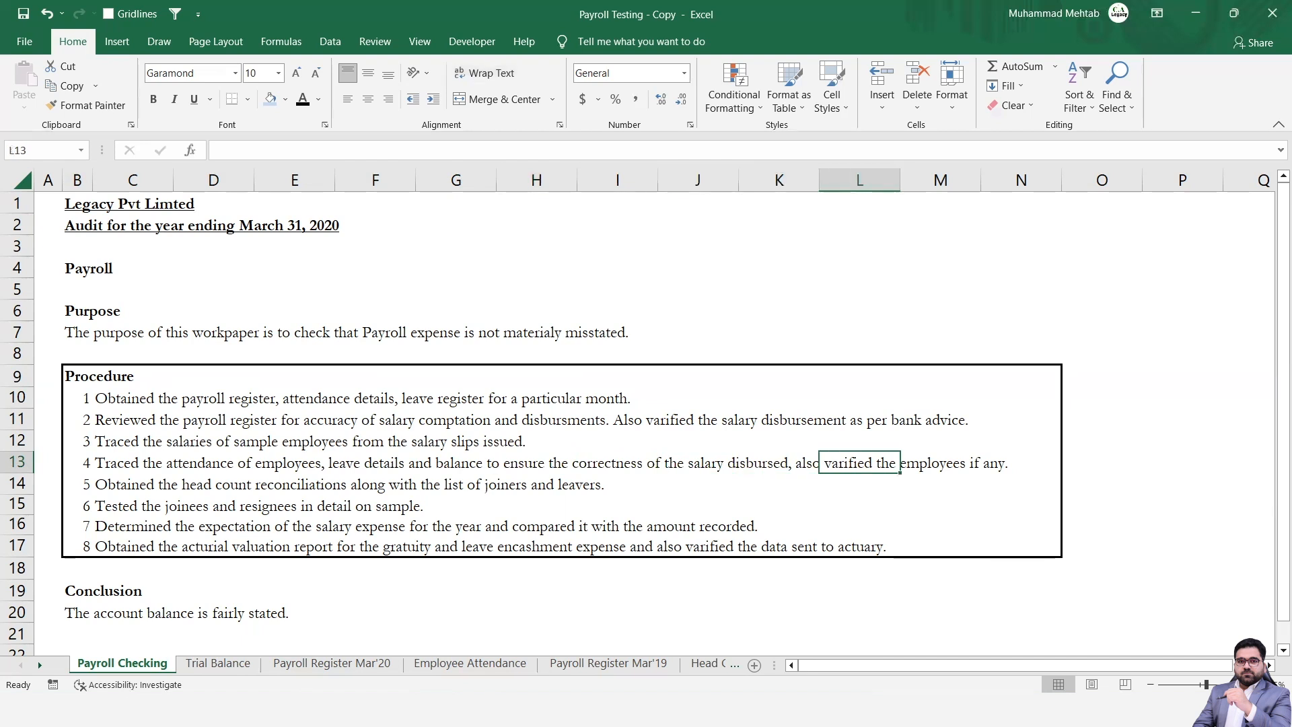
key("Left")
key("Left")
key("Left")
key("Left")
key("Left")
key("Left")
key("Left")
key("Left")
key("Left")
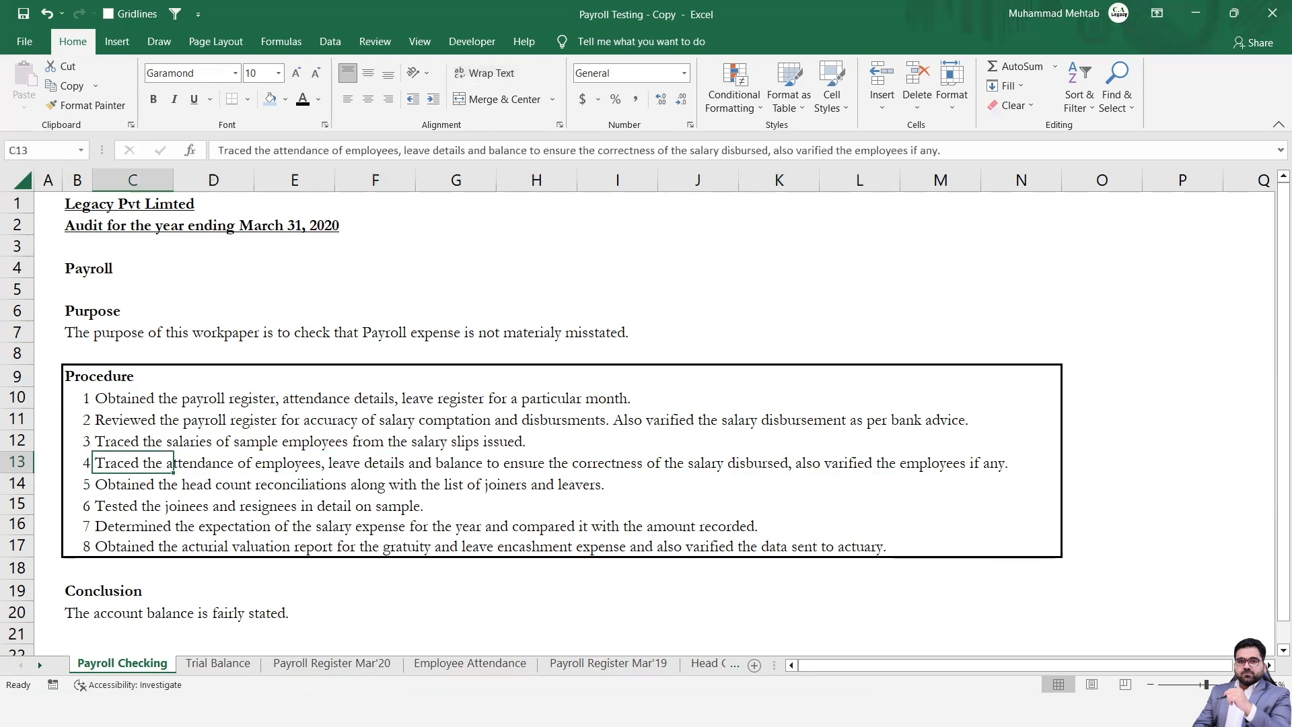
key("Left")
Read procedures 5 to 7, highlighting row 16 from B to K on the salary expense expectation.
key("Down")
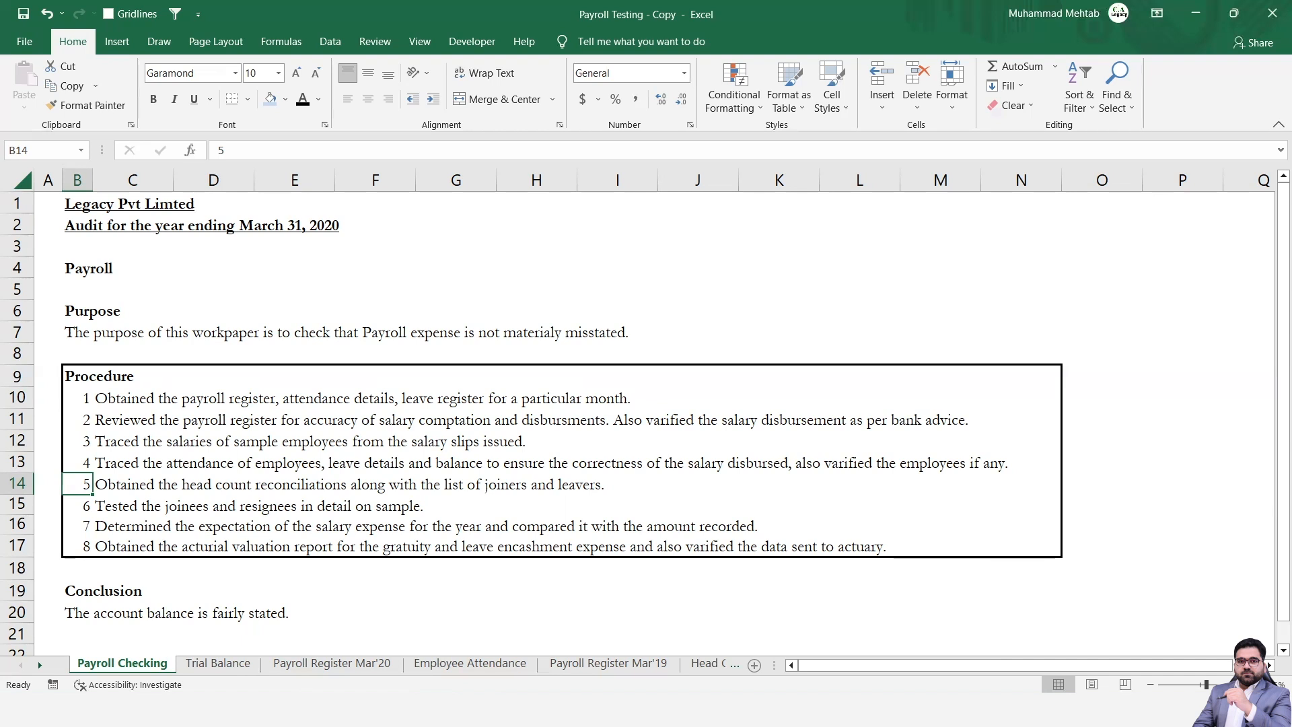
key("Down")
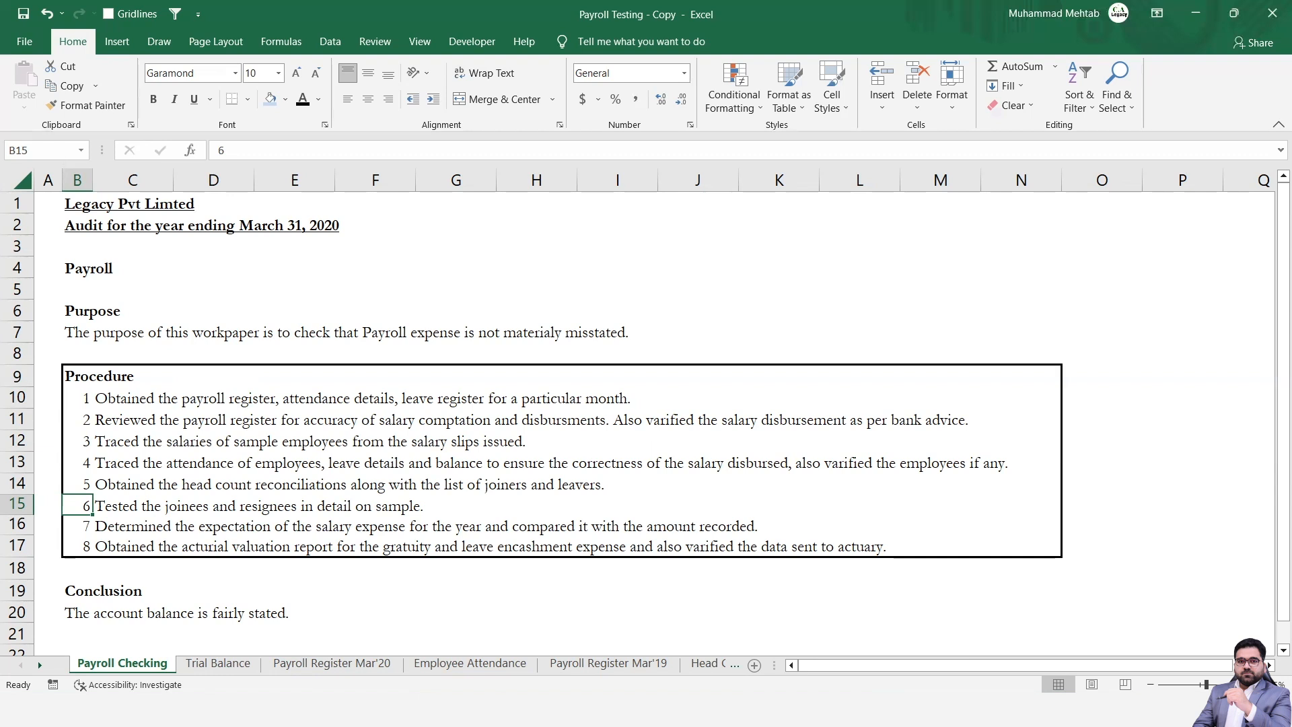
key("Down")
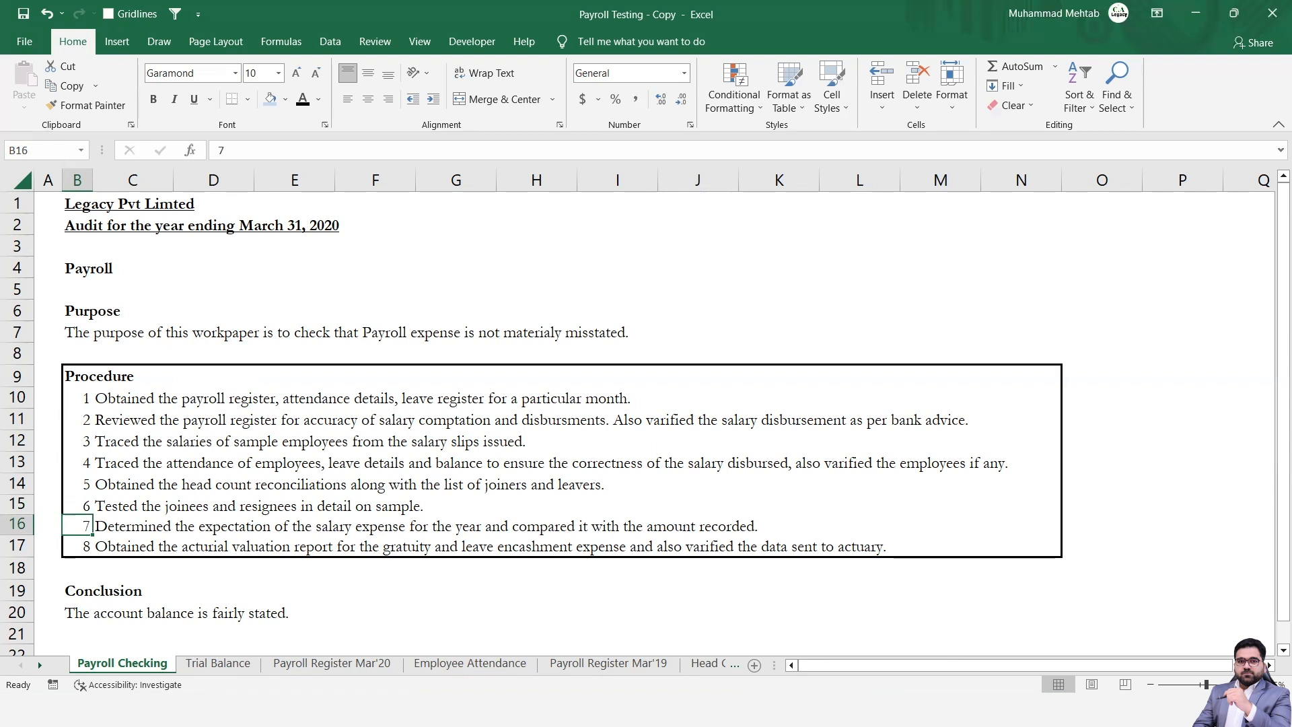
key("shift+Right")
key("shift+Right")
key("shift+Right")
key("shift+Right")
key("shift+Right")
key("shift+Right")
key("shift+Right")
key("shift+Right")
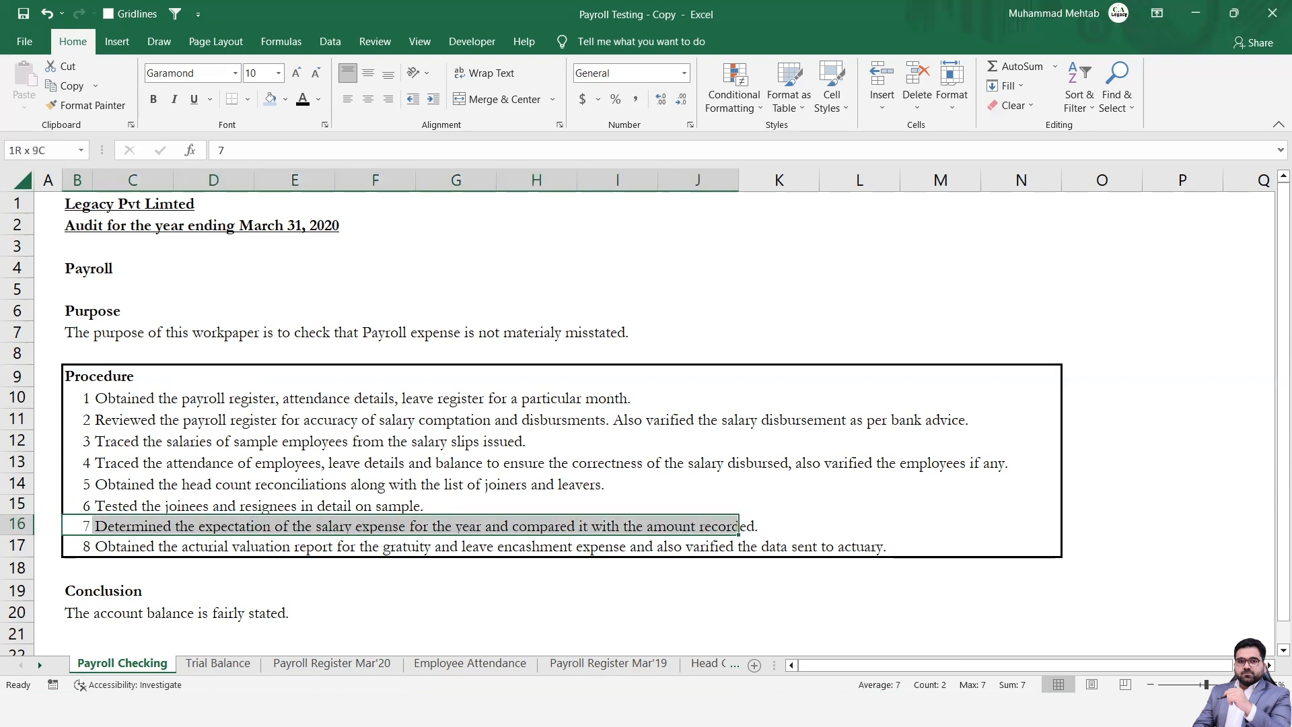
key("shift+Right")
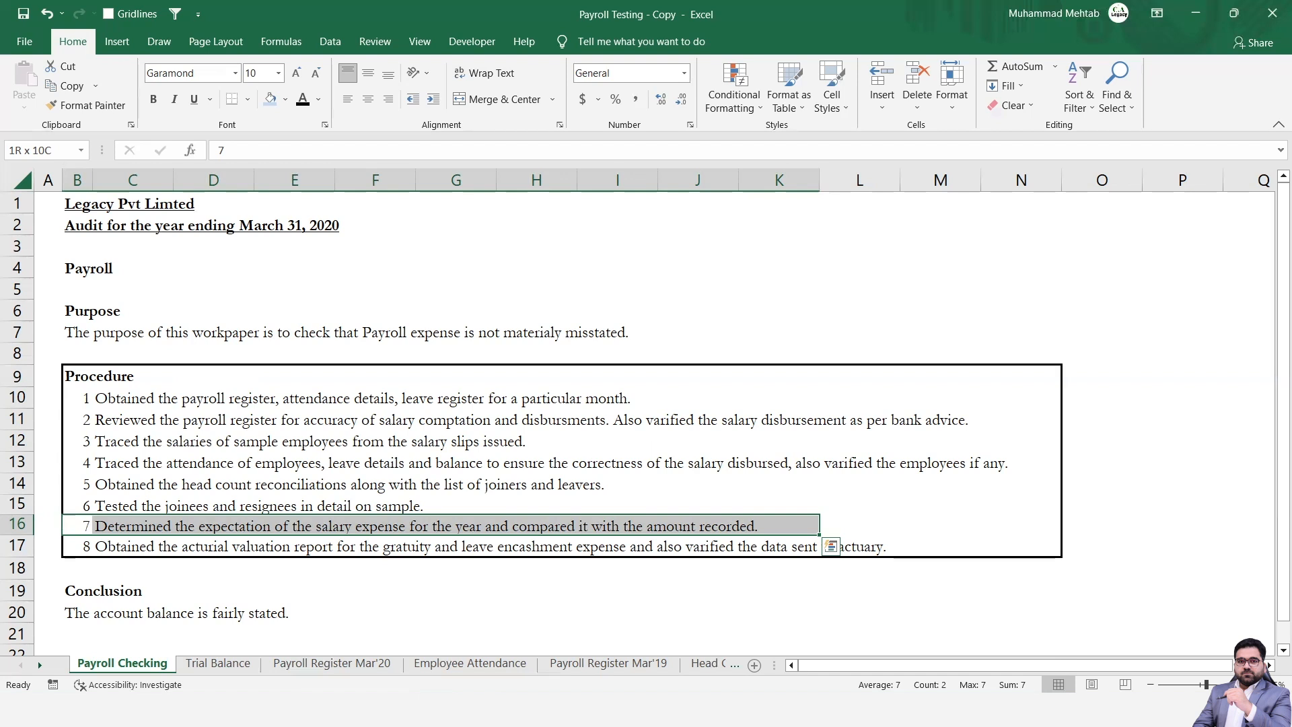
Read procedure 8 about the actuarial valuation report for gratuity and leave encashment expense.
key("Down")
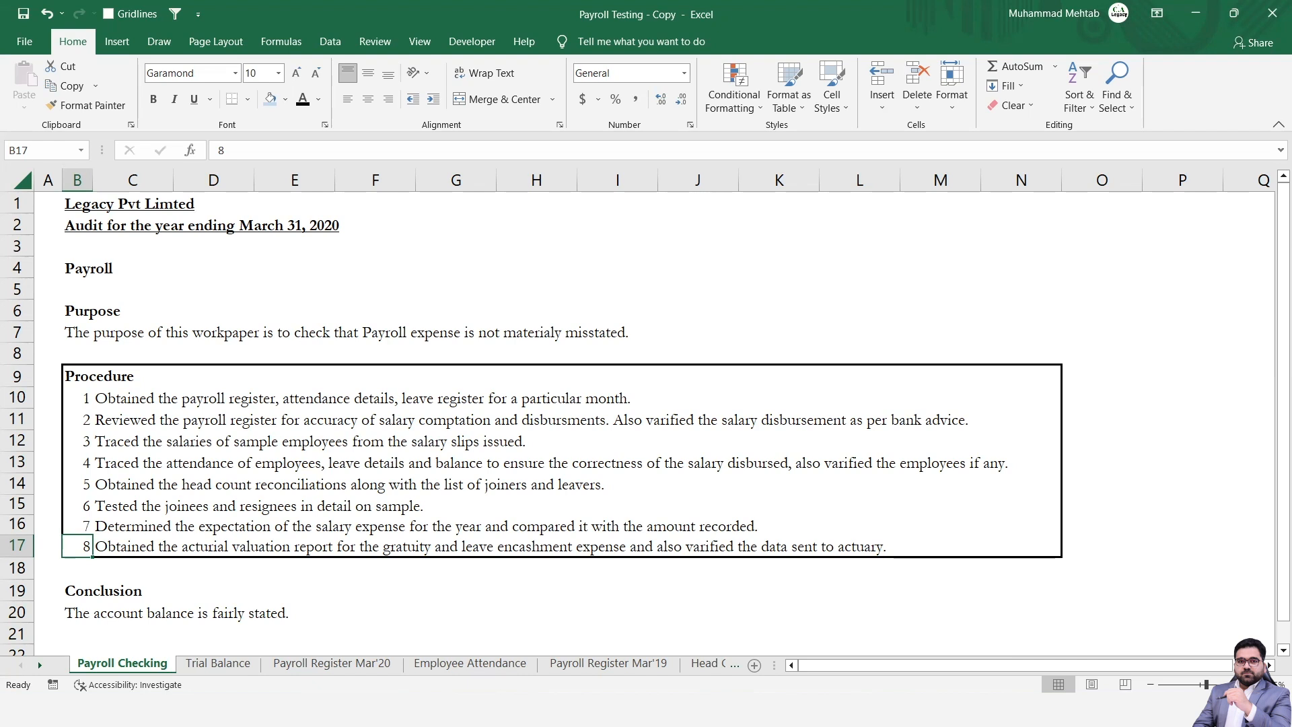
key("Right")
key("Right")
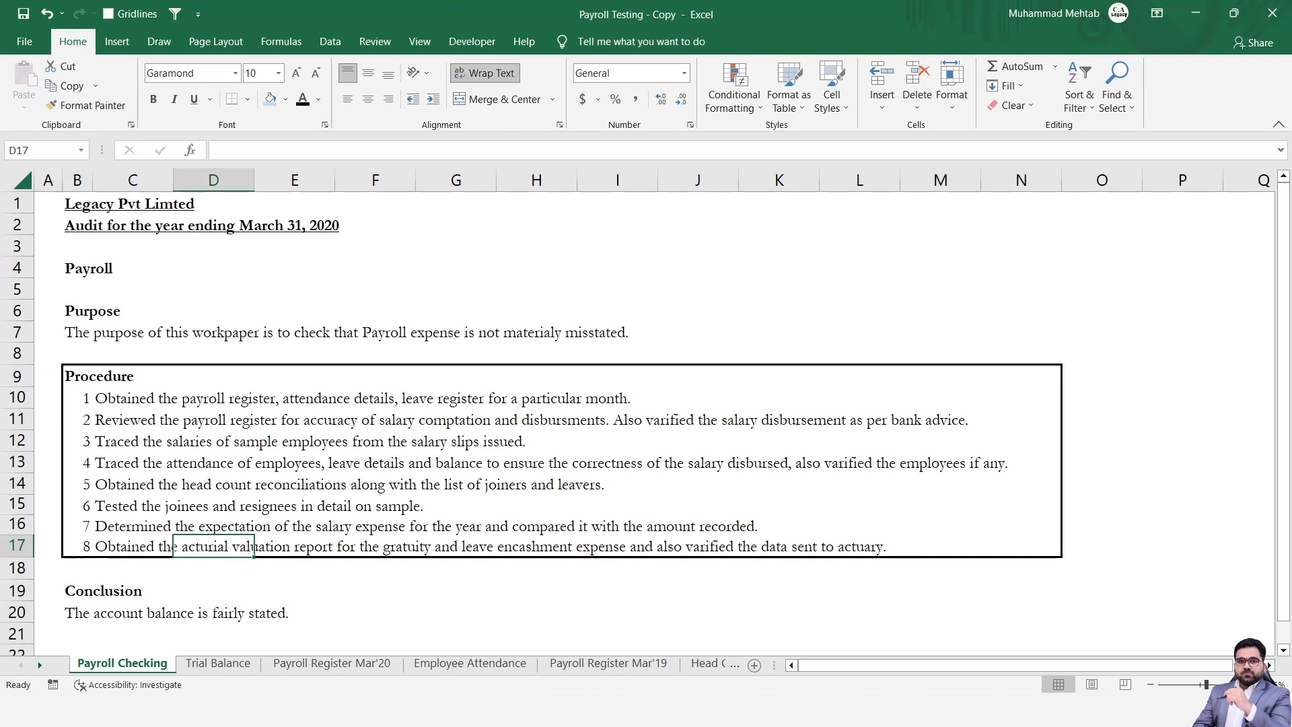
left_click(132, 546)
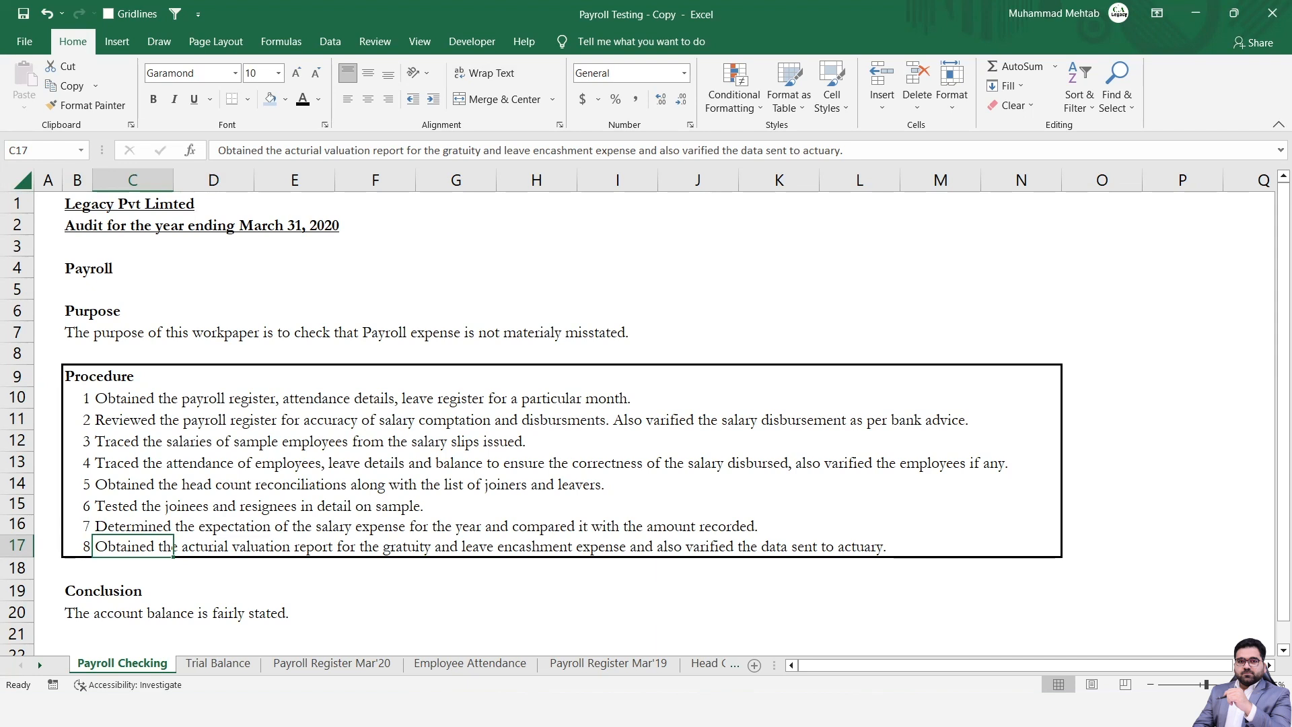
Look through the Trial Balance and Payroll Register Mar'20 sheets and go on to the Salary Analytical sheet.
key("ctrl+Page_Down")
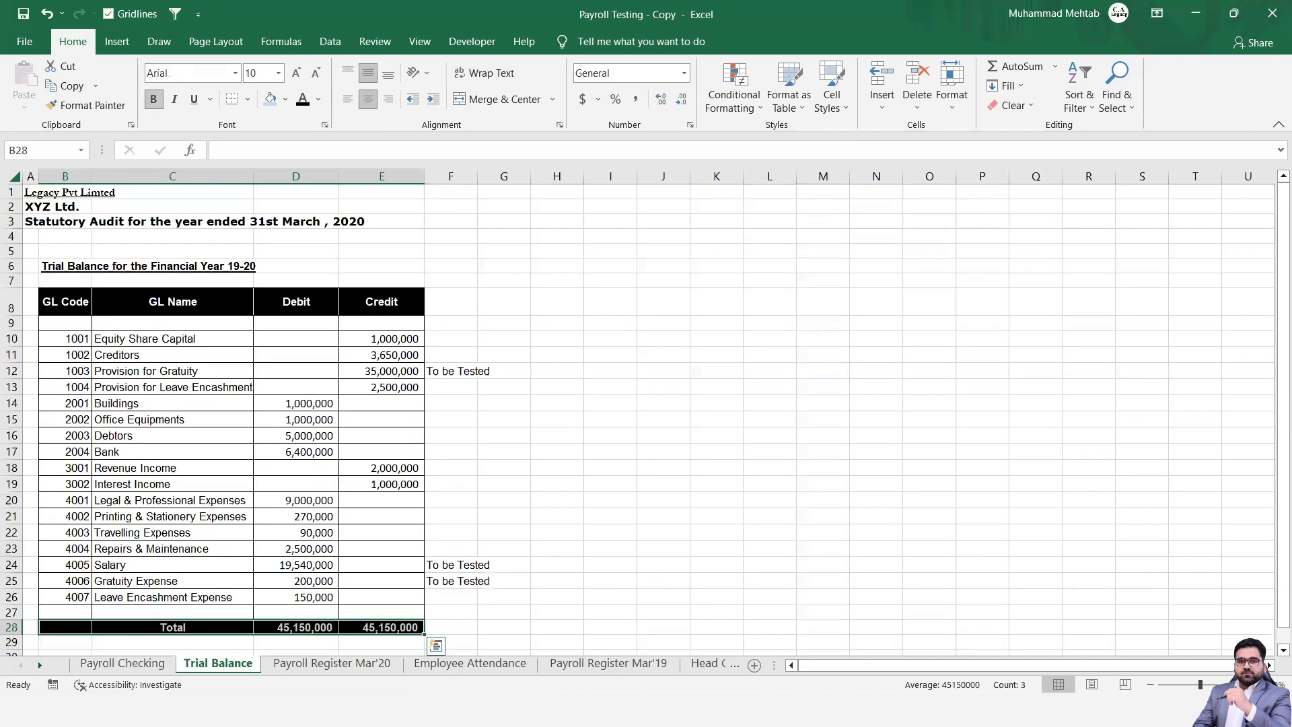
key("ctrl+Page_Down")
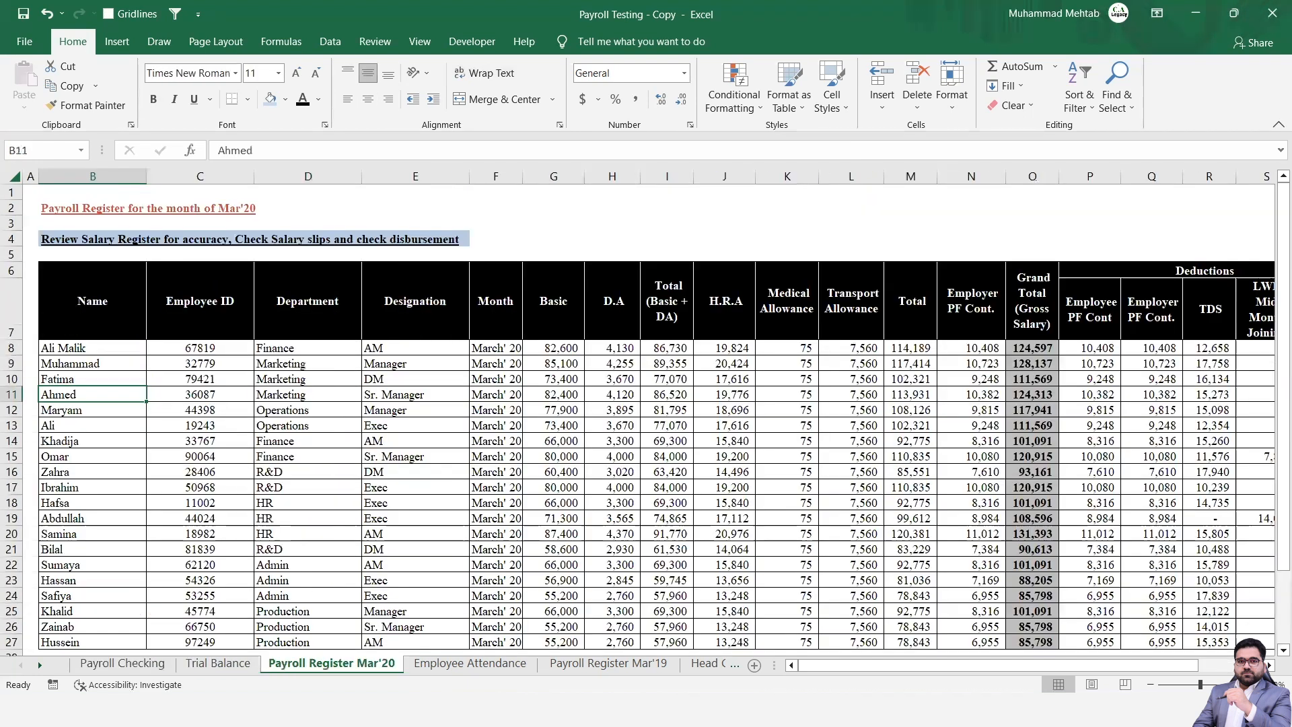
key("ctrl+Page_Down")
key("ctrl+Page_Down")
key("ctrl+Page_Down")
key("ctrl+Page_Down")
key("ctrl+Page_Down")
key("ctrl+Page_Down")
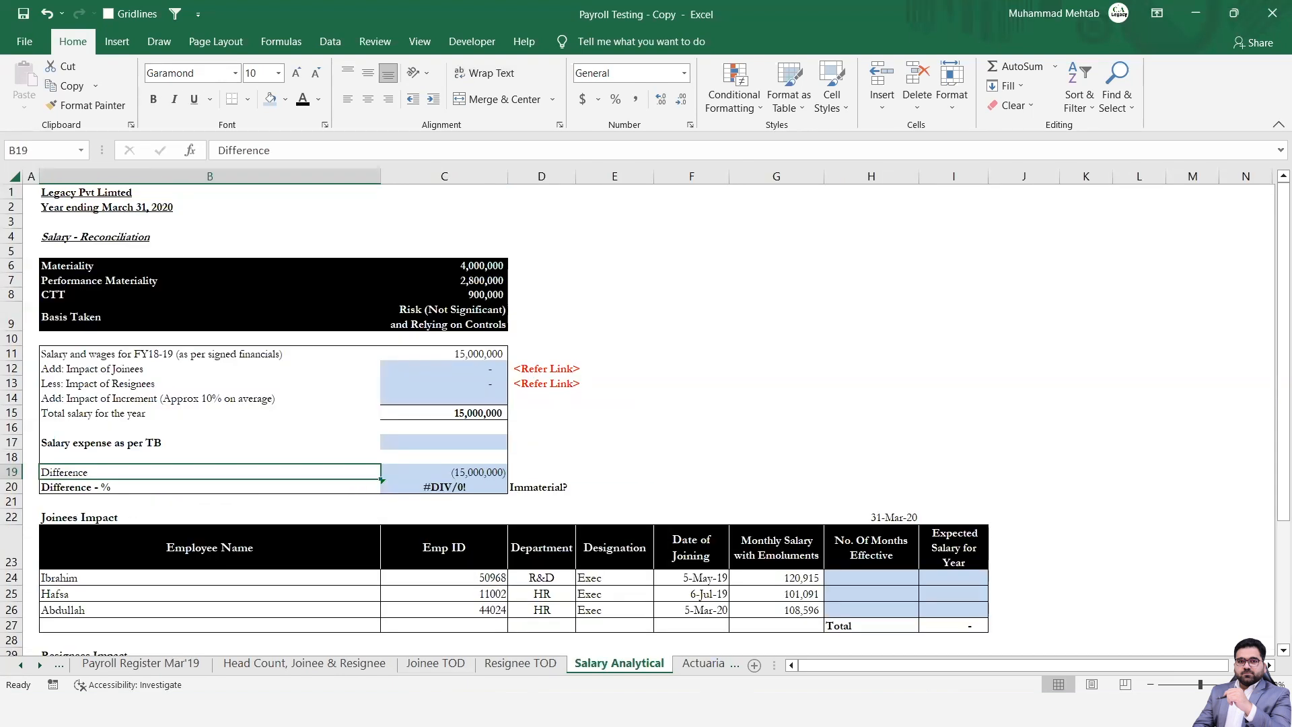
scroll(638, 420, "up", 1)
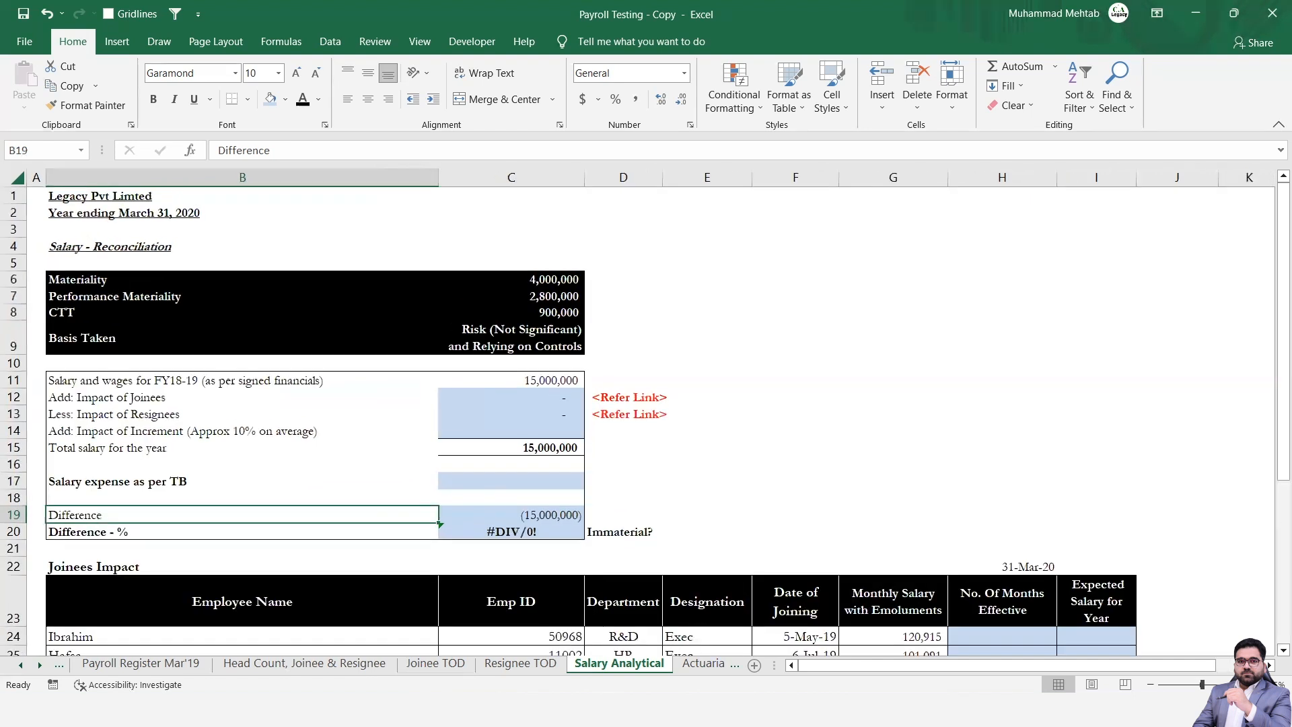
Examine the Materiality and Performance Materiality values in the Salary Analytical sheet's reconciliation header.
key("Up")
key("Up")
key("Up")
key("Up")
key("Up")
key("Up")
key("Up")
key("Up")
key("Up")
key("Up")
key("Up")
key("Up")
key("Up")
key("Up")
key("Up")
key("Up")
key("Up")
key("Up")
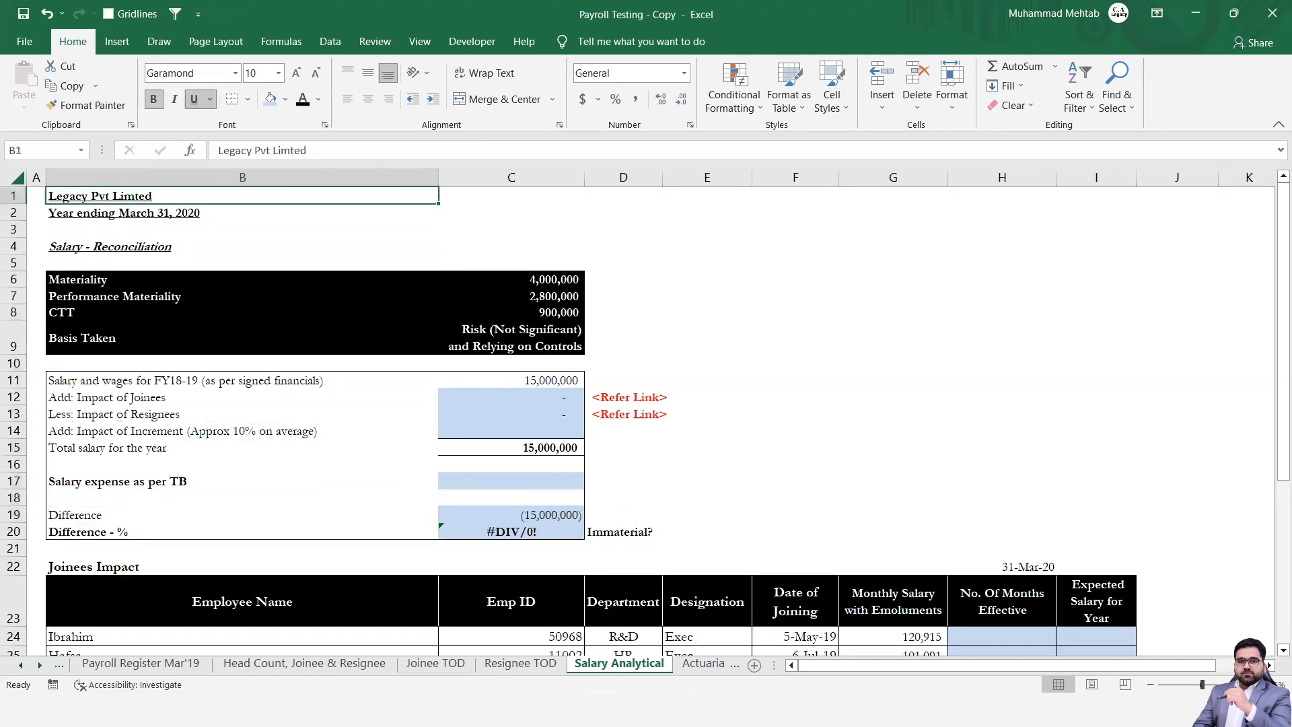
key("Down")
key("Down")
key("Down")
key("Down")
key("Down")
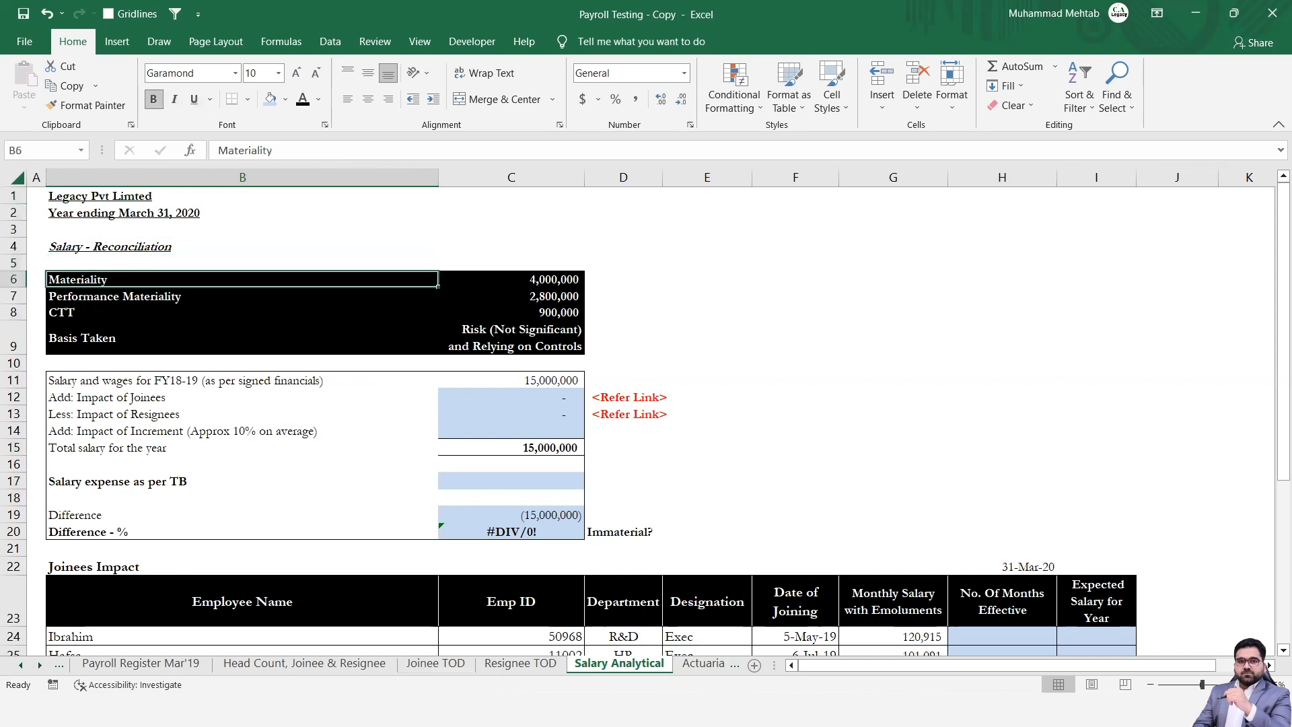
key("Right")
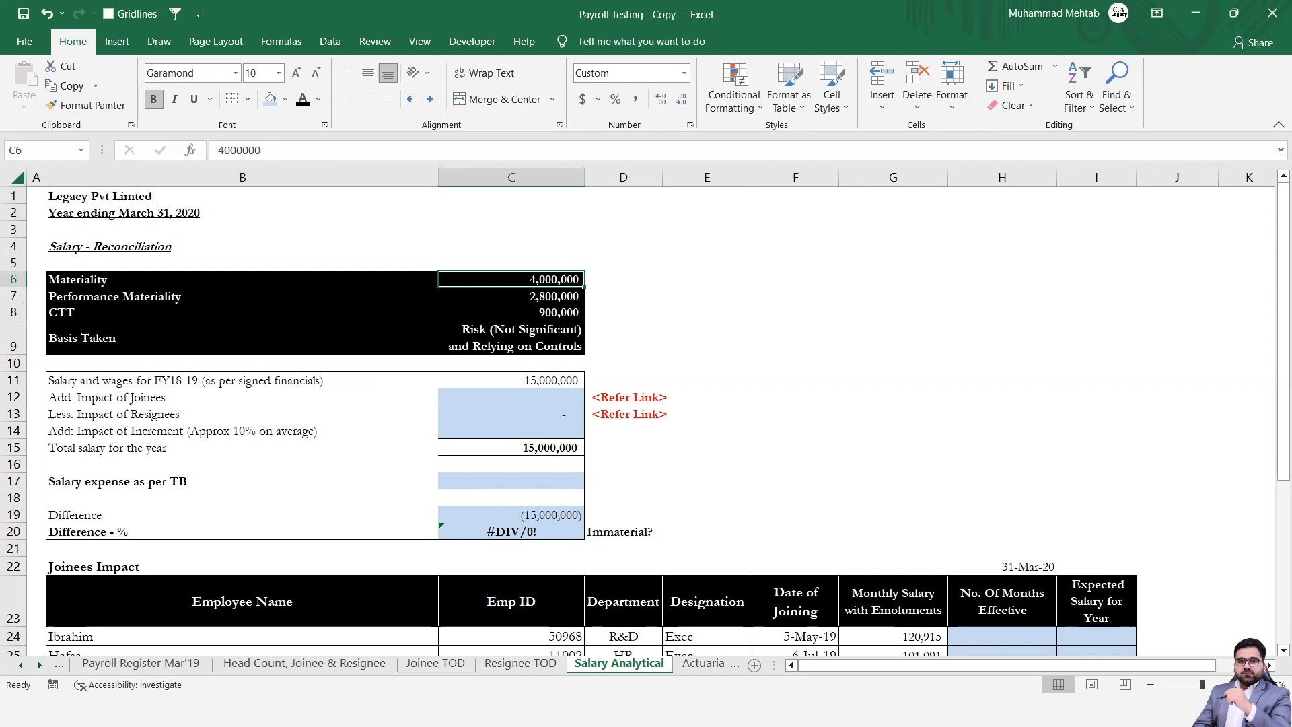
key("Down")
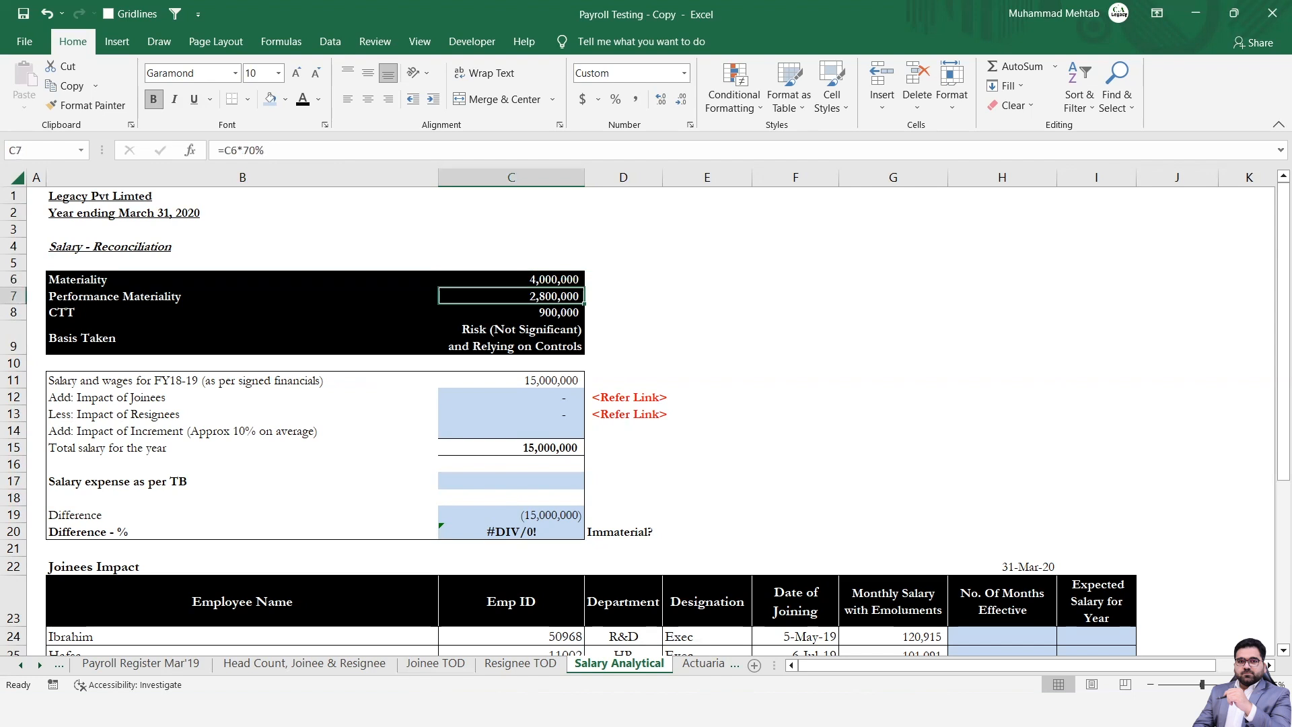
Read the CTT and Basis Taken entries and the FY18-19 salary and wages line of the reconciliation.
key("Down")
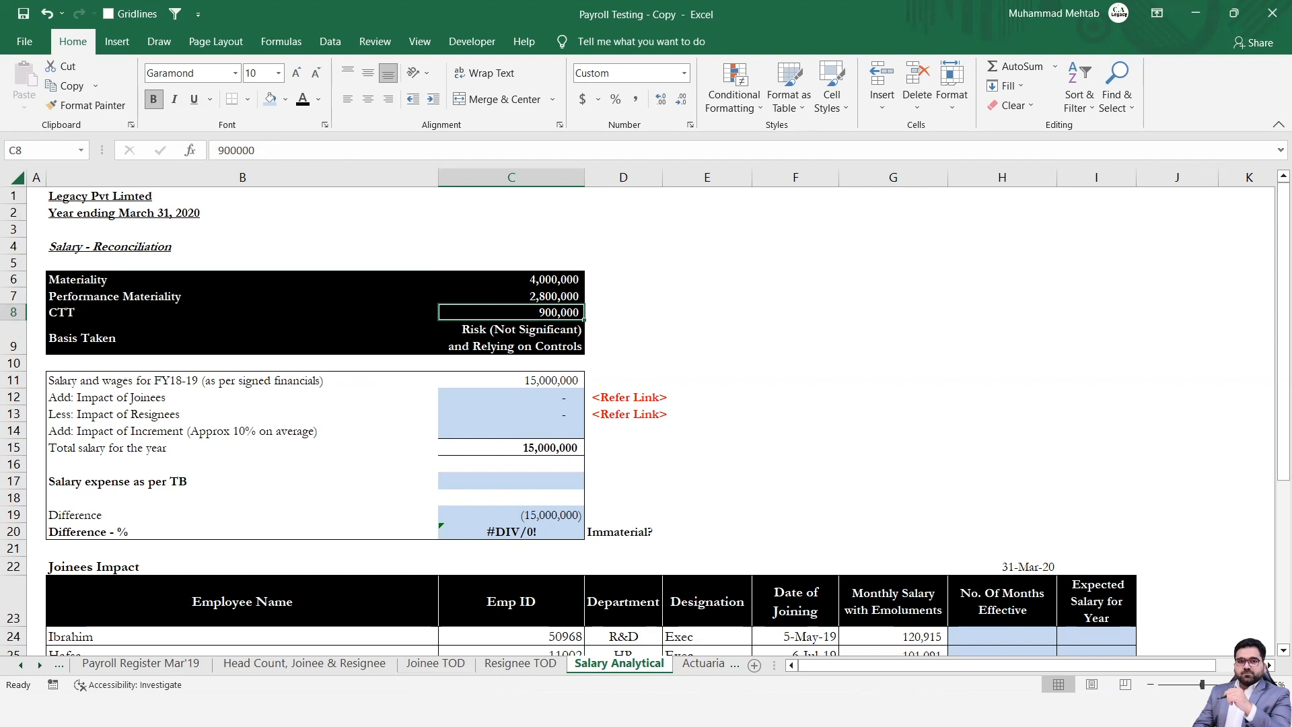
left_click(511, 338)
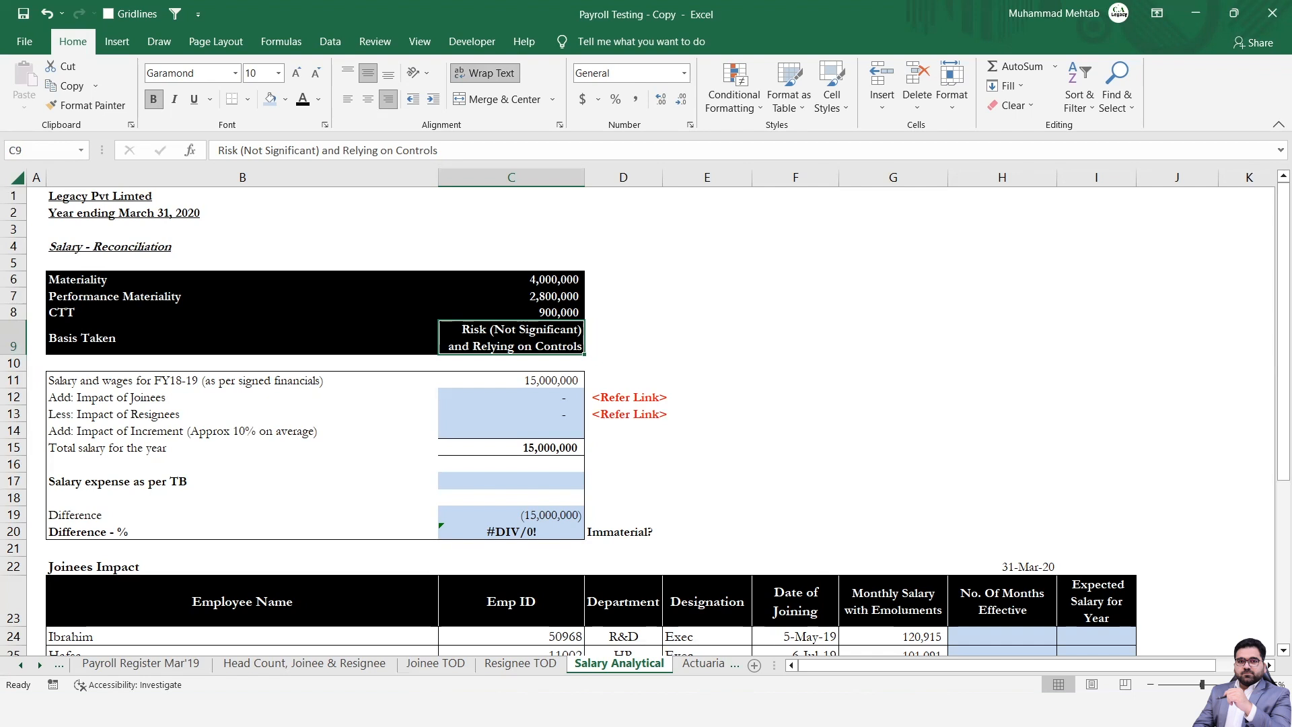
key("Down")
key("Down")
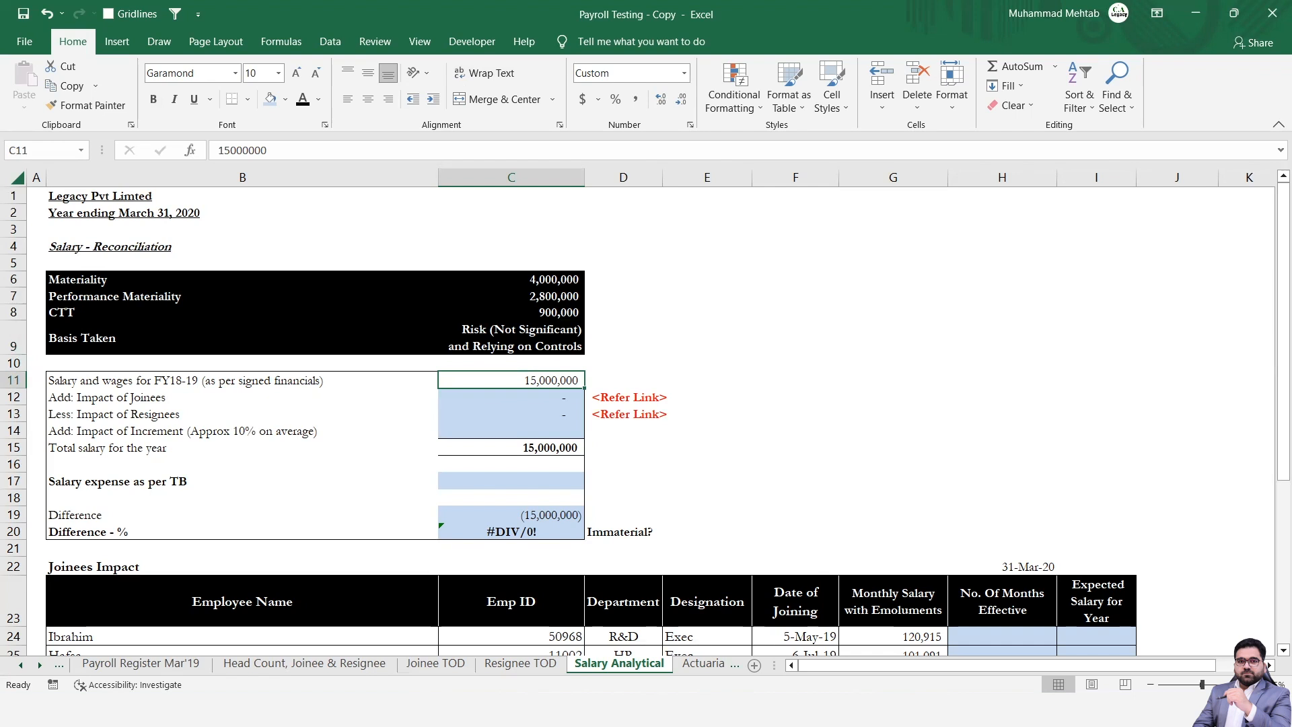
key("Left")
key("Left")
key("Right")
key("Right")
key("Left")
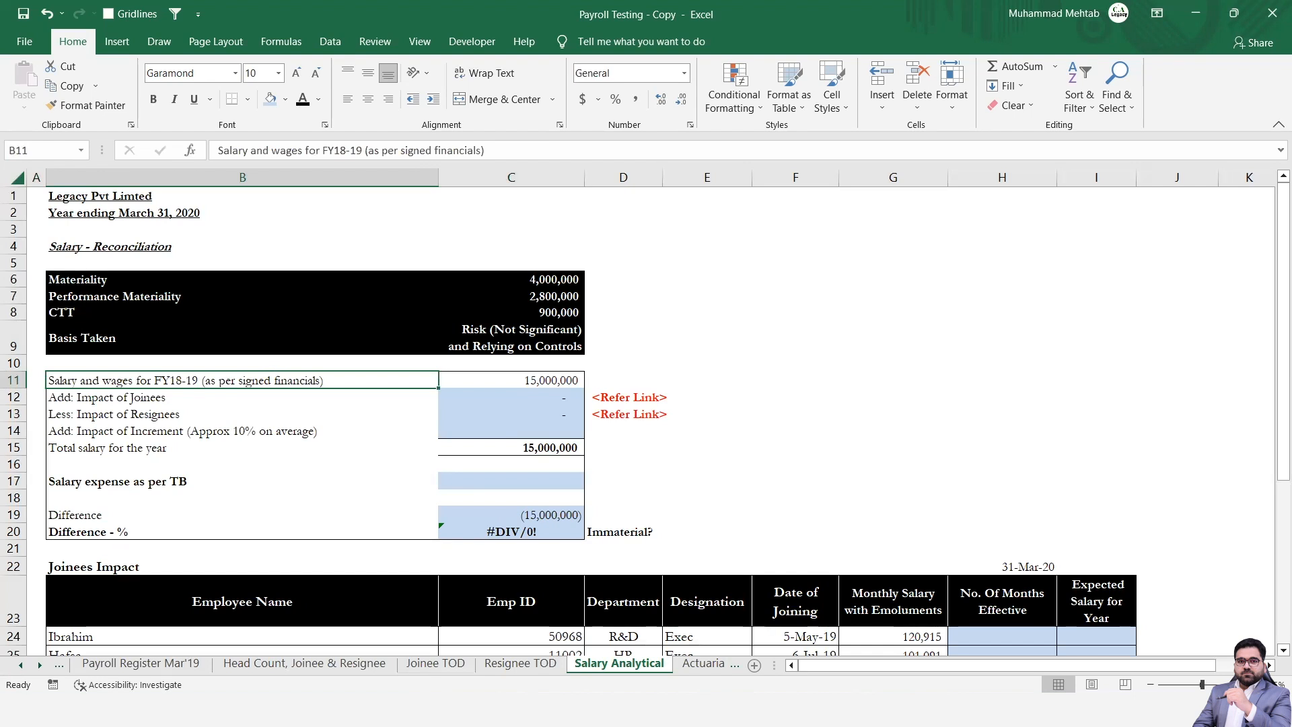
key("Left")
key("Right")
key("Right")
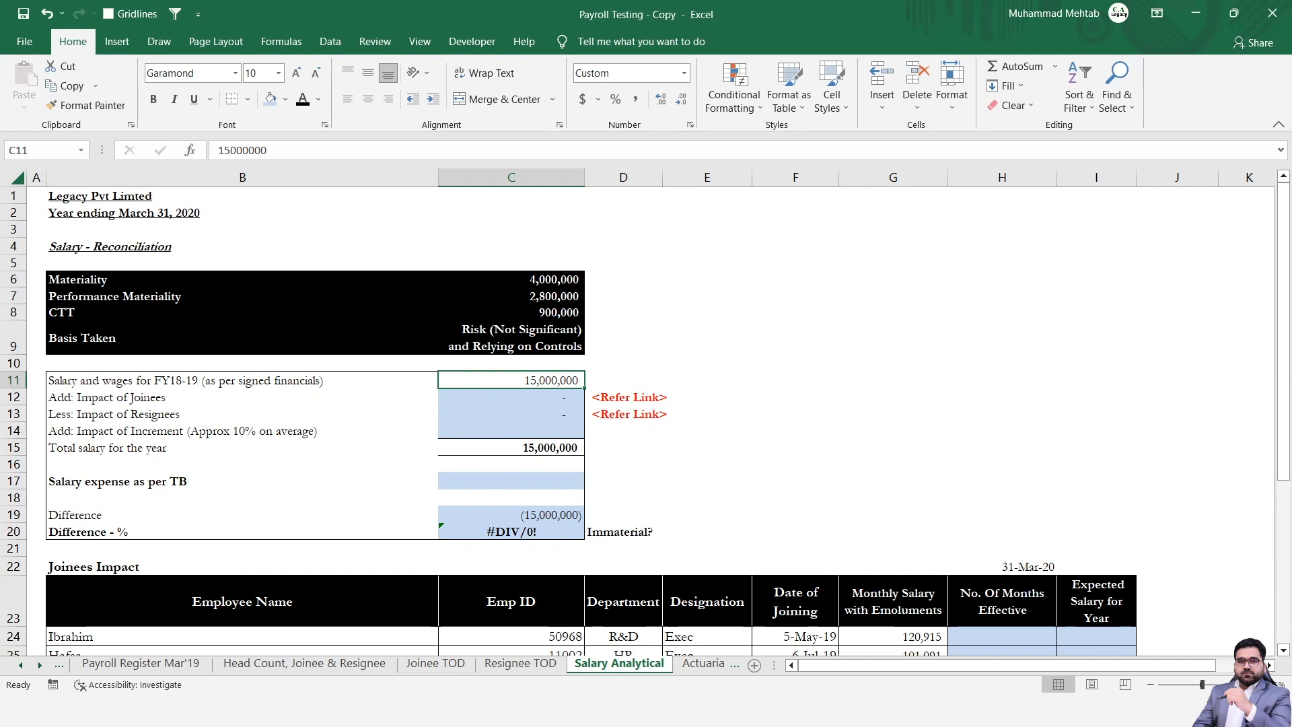
Review the joinees, resignees and increment adjustment lines in rows 12 to 14.
key("Down")
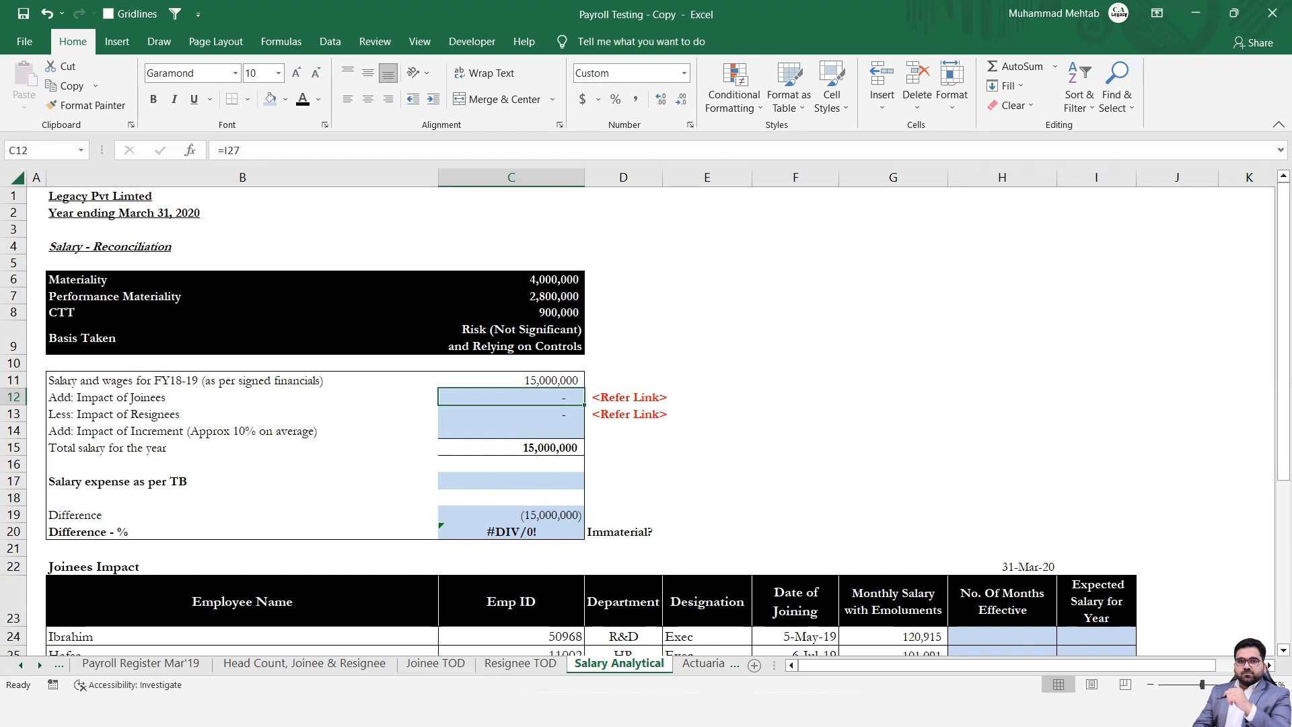
key("Down")
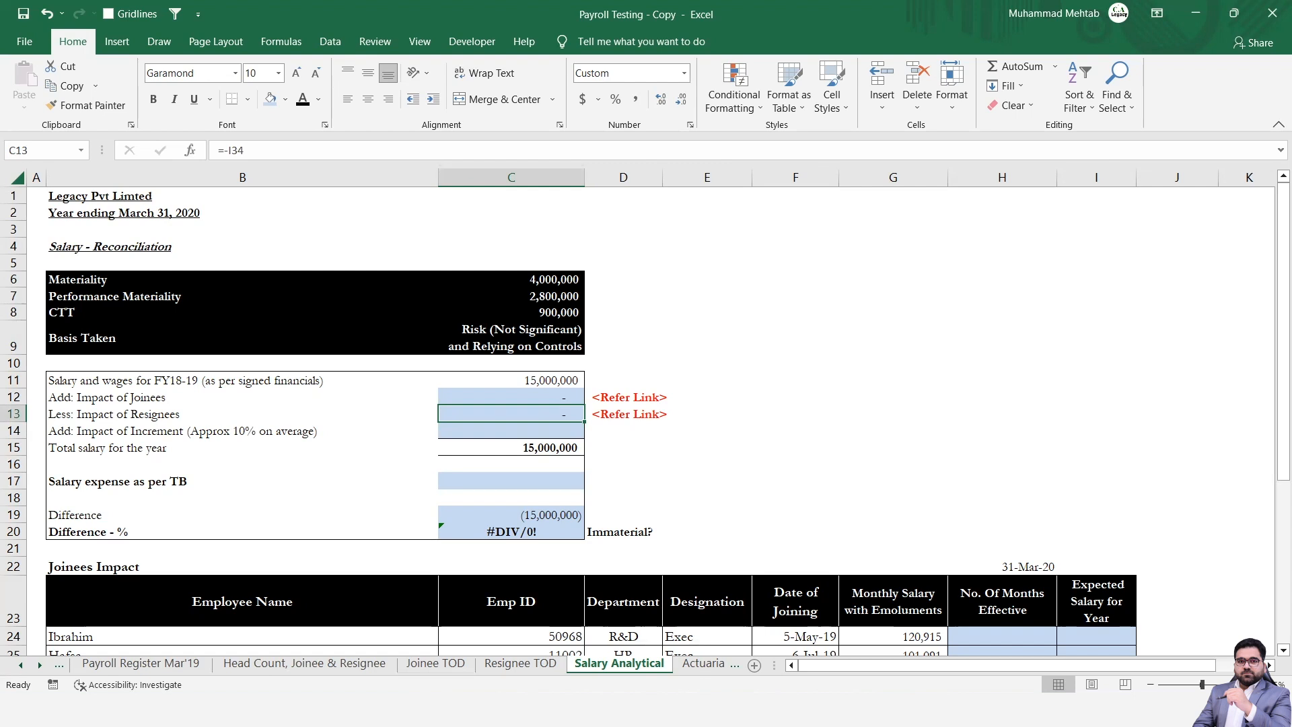
key("Down")
key("Left")
key("Left")
key("Right")
key("Right")
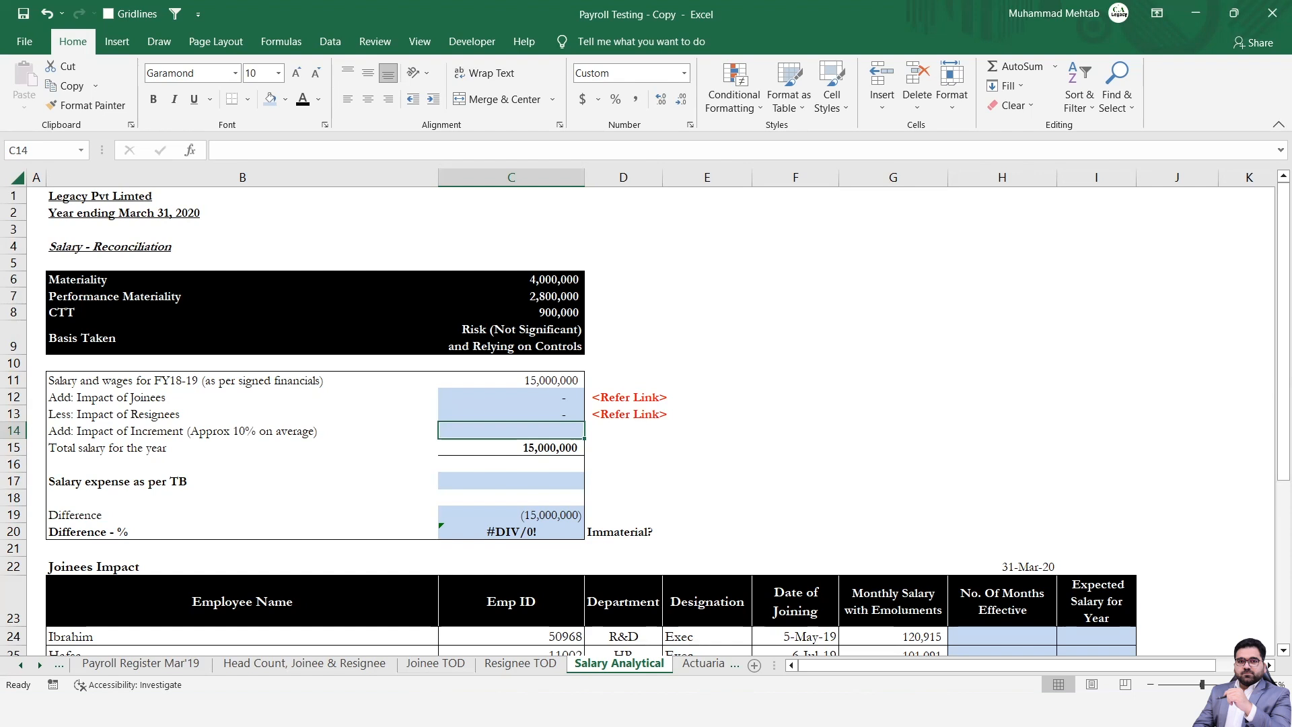
left_click(242, 431)
key("Right")
Inspect the total salary formula in C15, the salary expense as per TB line and the difference lines down to row 20.
key("Down")
key("Down")
key("Down")
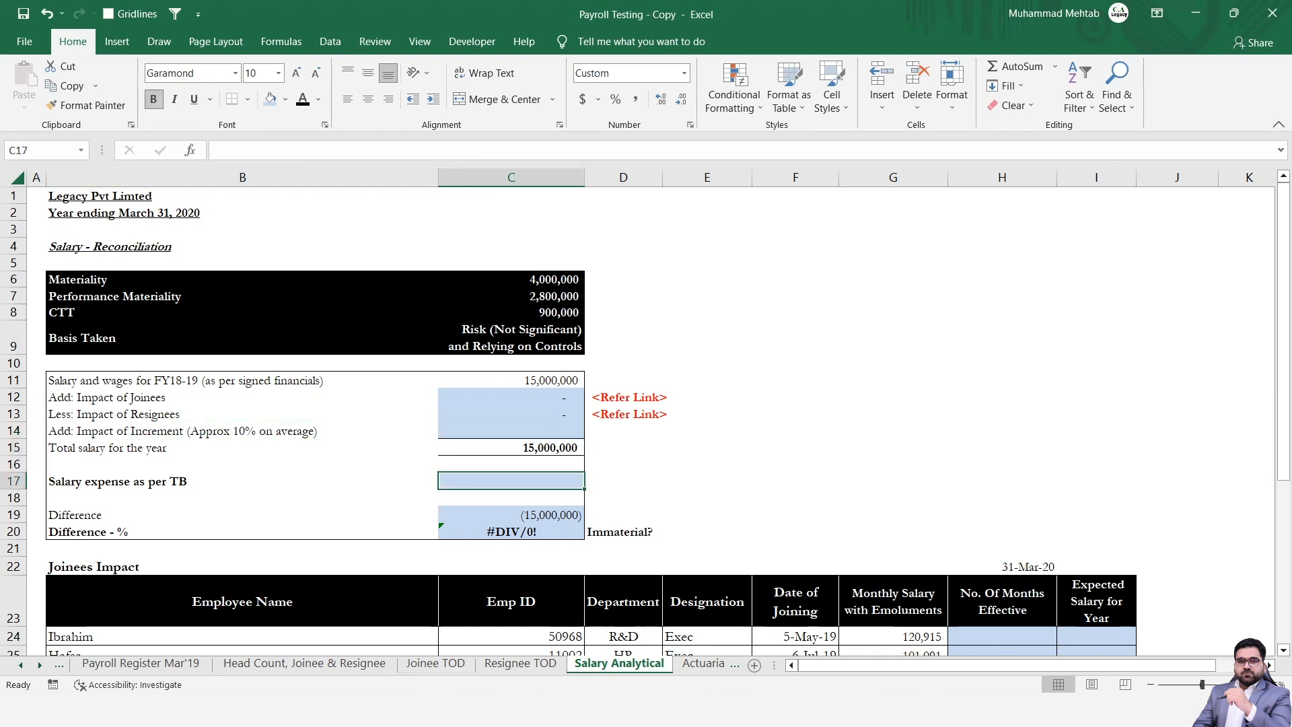
key("Up")
key("Up")
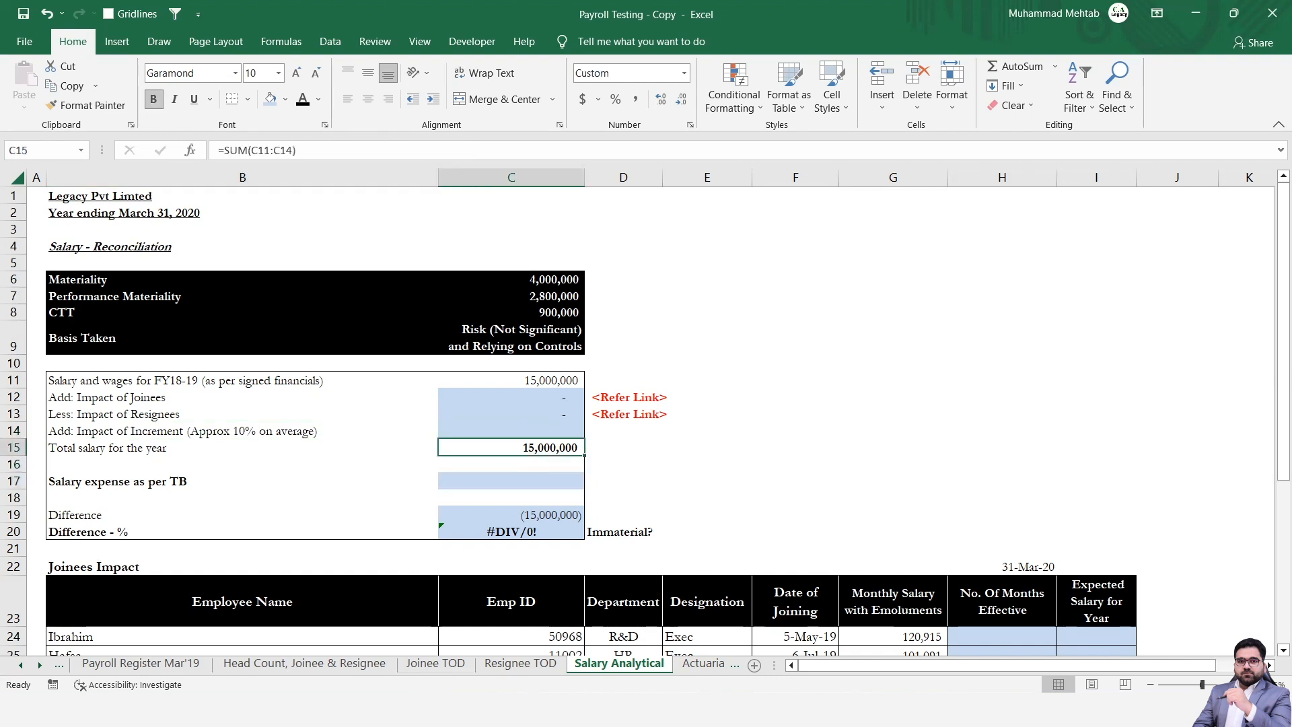
key("F2")
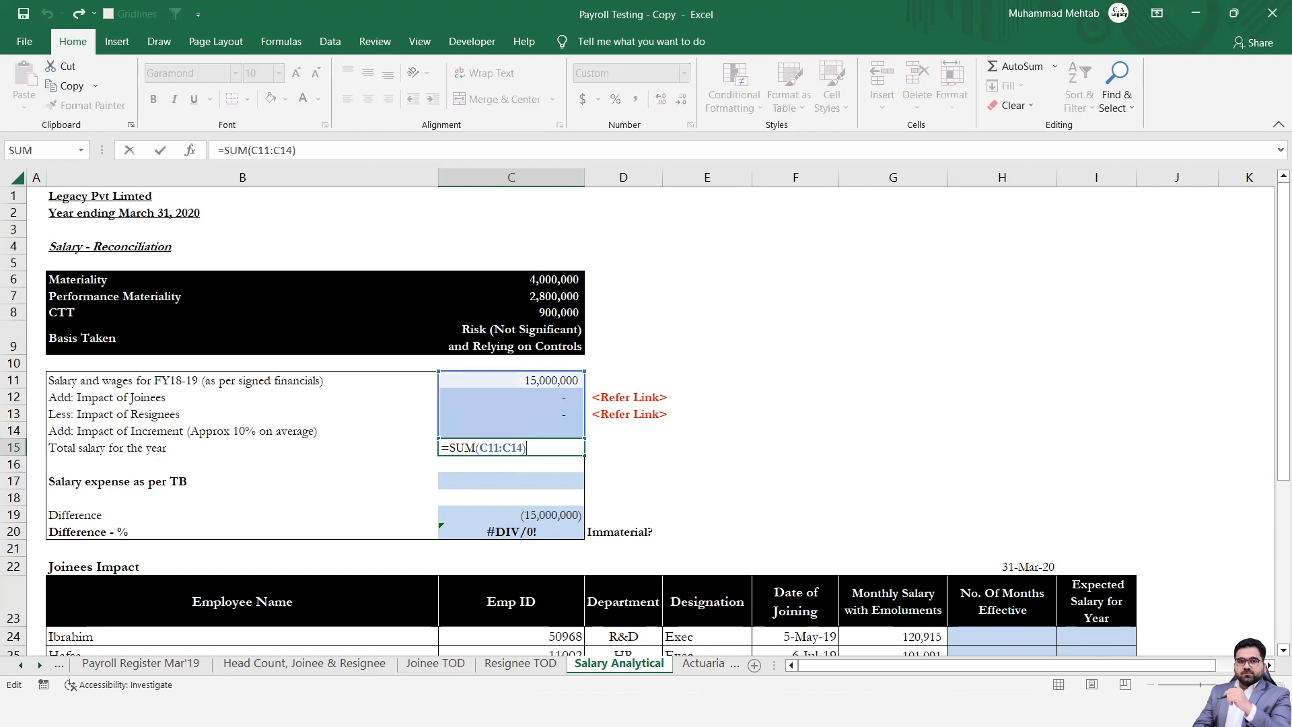
key("Escape")
key("Down")
key("Down")
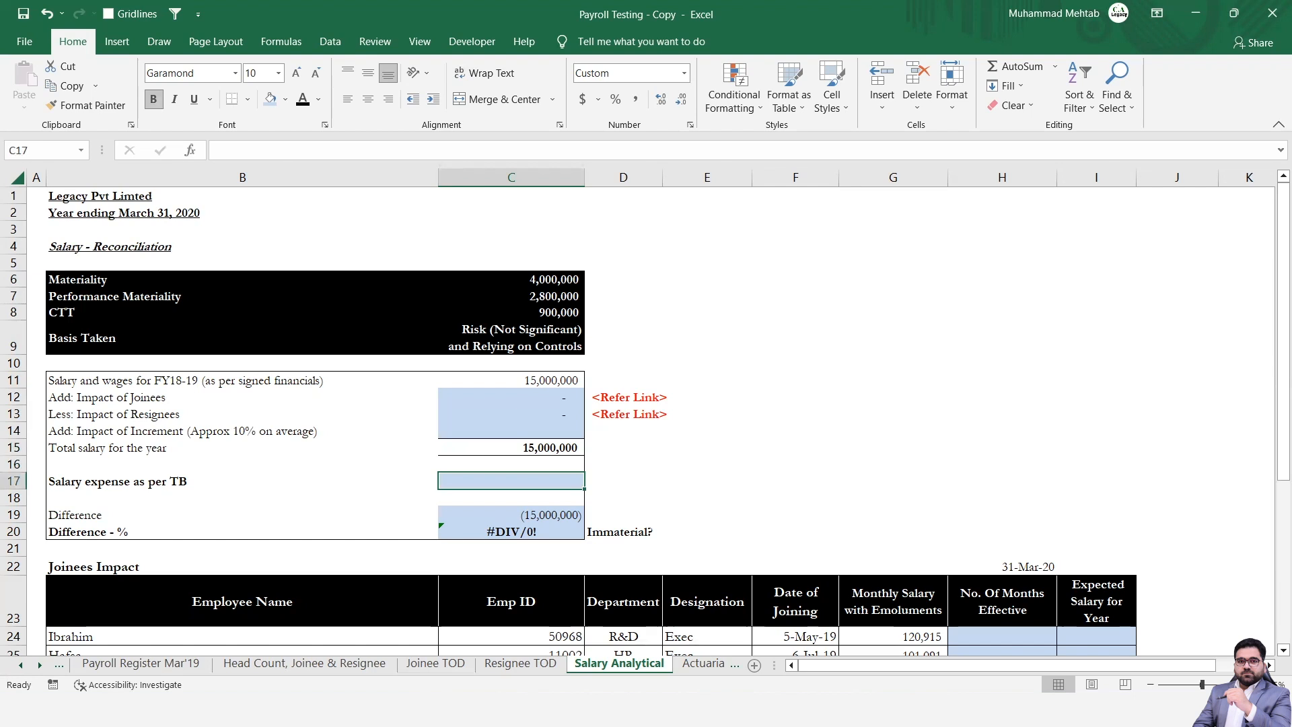
key("Down")
key("Down")
key("Down")
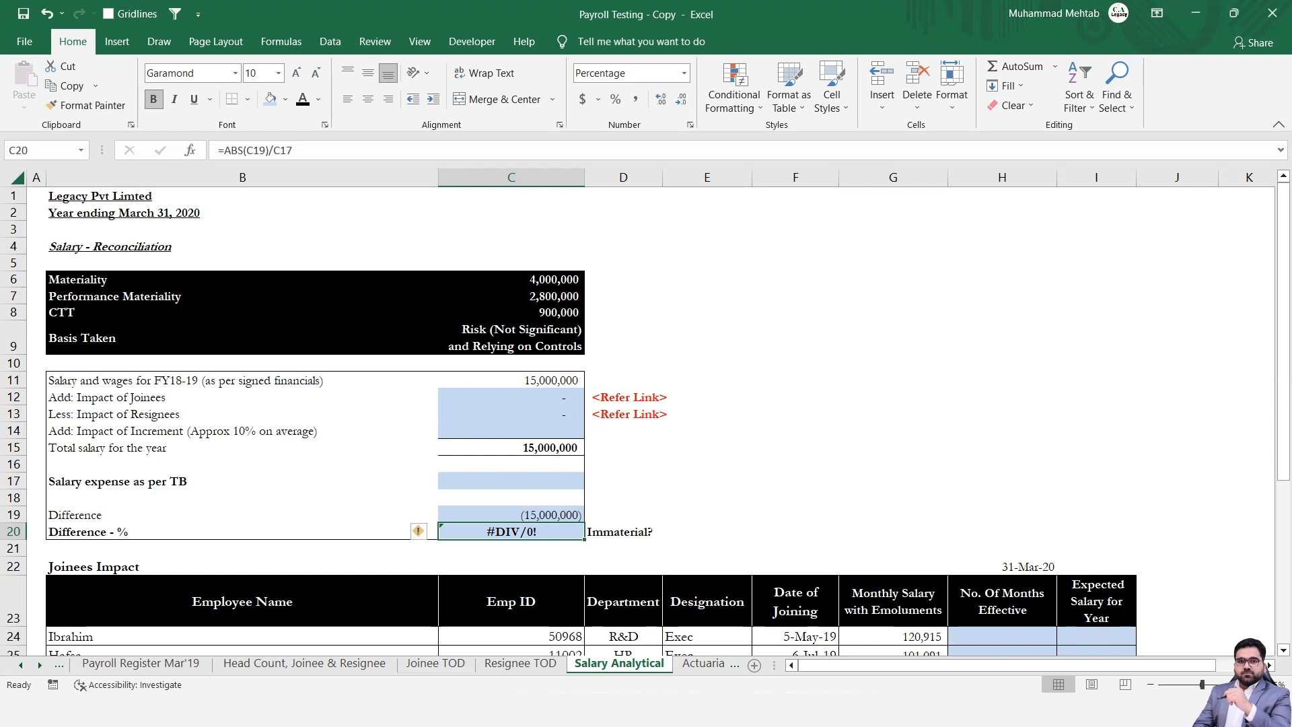
Look through the Joinees Impact and Resignees Impact tables below the reconciliation.
key("Down")
key("Down")
key("Down")
key("Down")
key("Down")
key("Down")
key("Down")
key("Down")
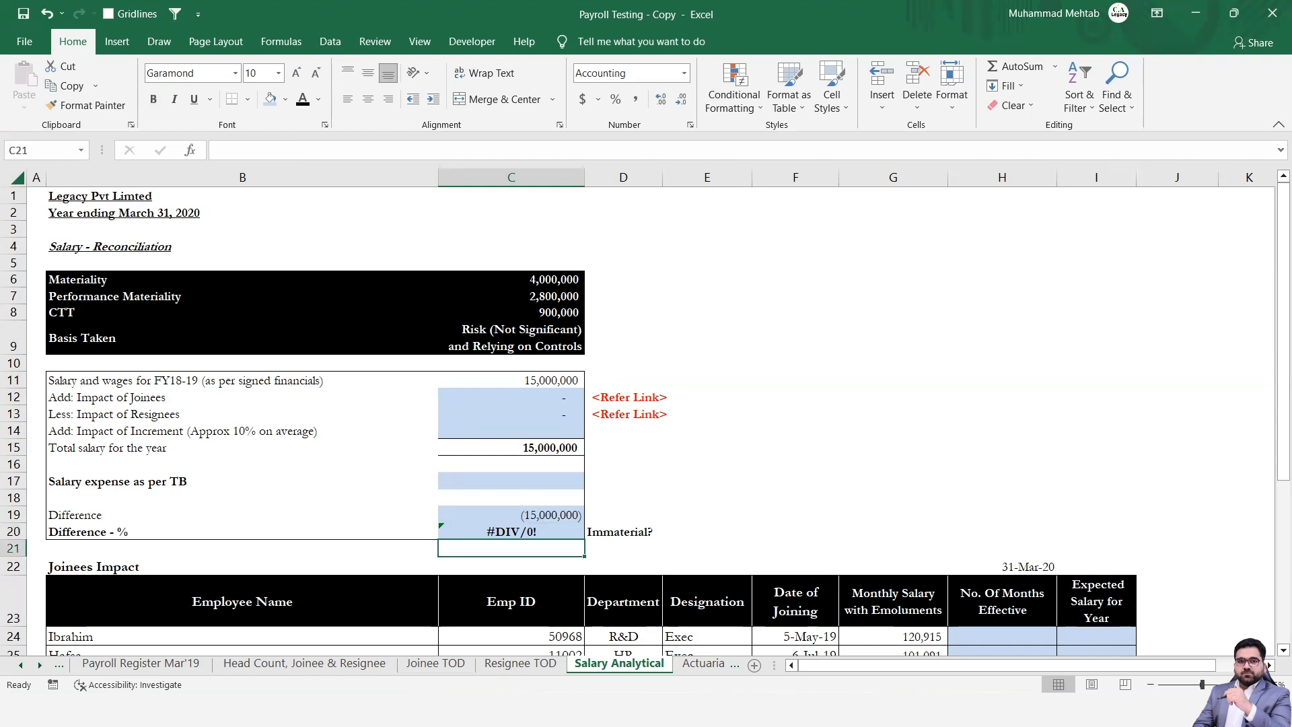
key("Down")
key("Down")
key("Down")
key("Down")
key("Down")
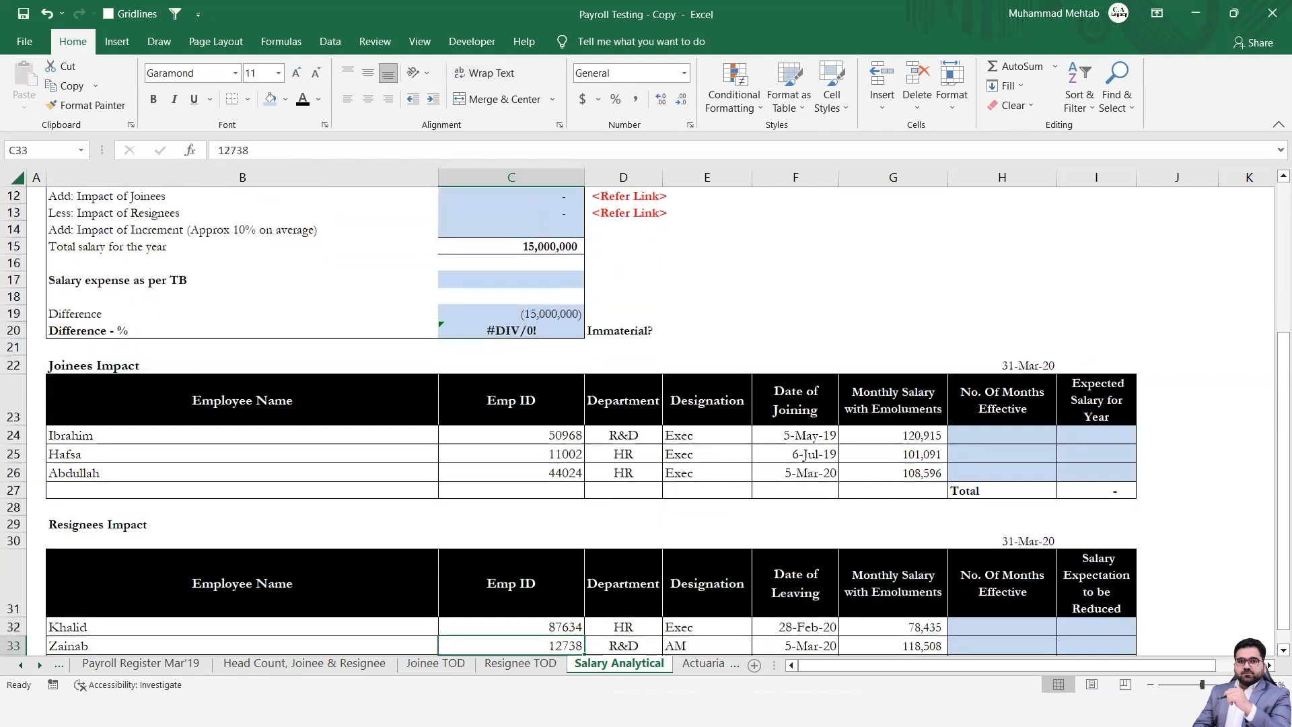
key("Down")
key("Down")
key("Down")
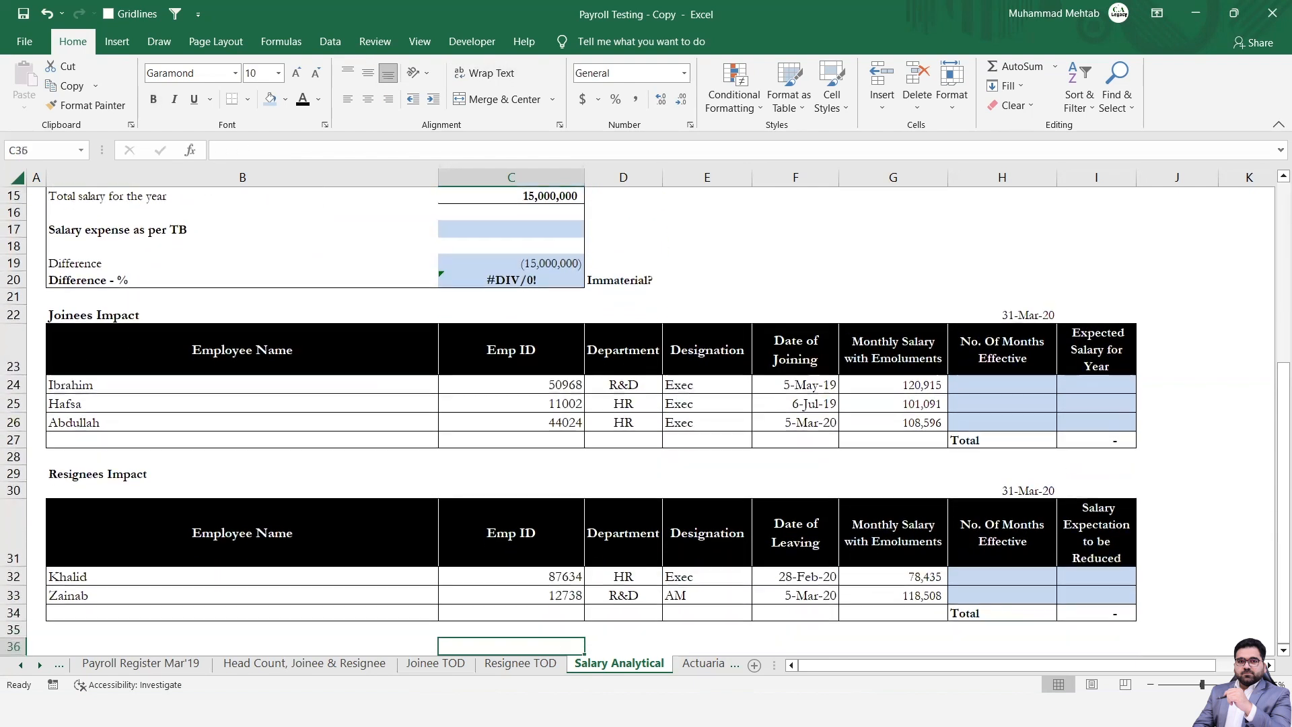
key("Down")
key("Up")
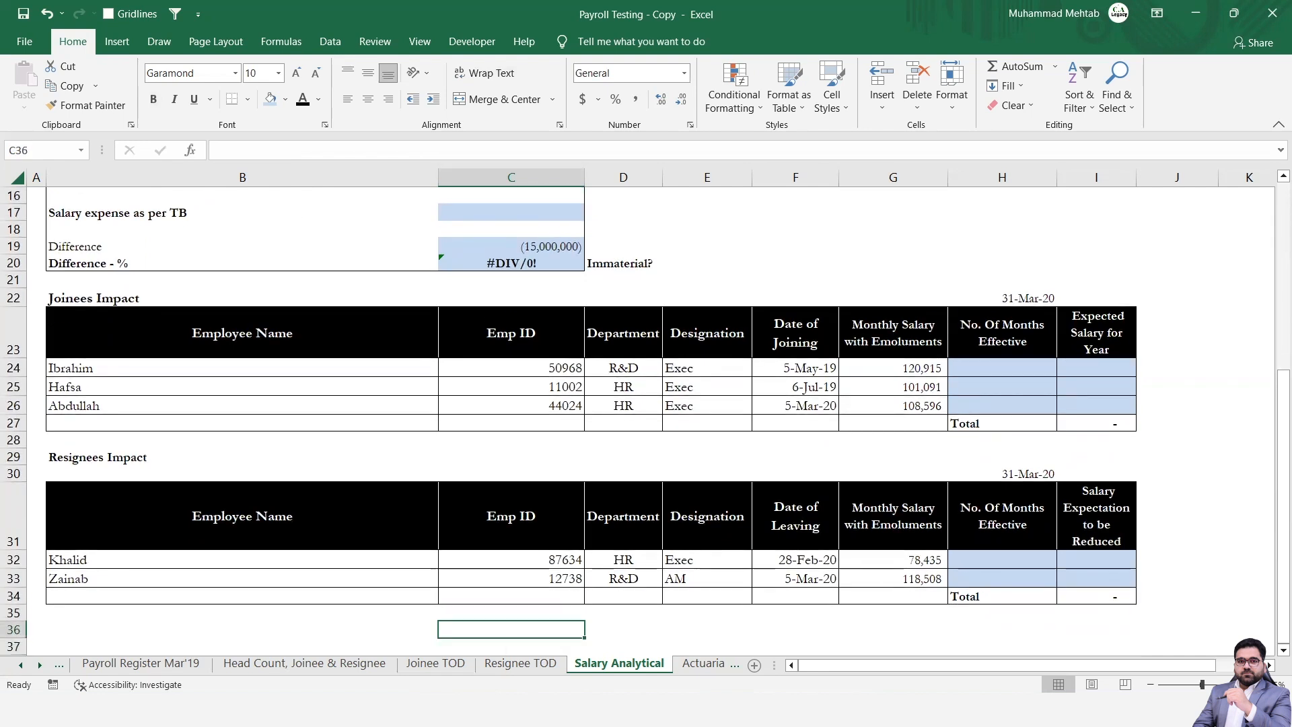
key("Up")
key("Up")
key("Up")
key("Up")
key("Up")
key("Up")
key("Up")
key("Up")
key("Up")
key("Up")
key("Up")
key("Up")
key("Up")
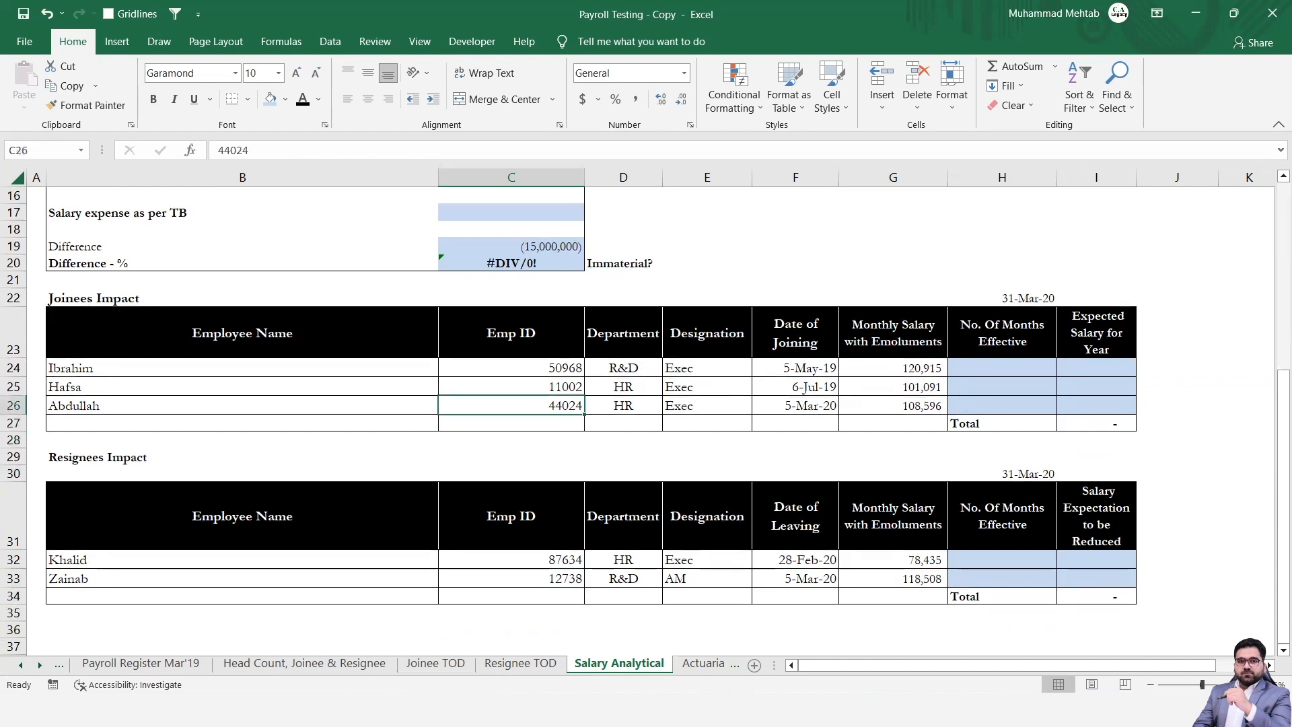
Go across the Joinees Impact column headings and examine the Date of Joining entries.
key("Left")
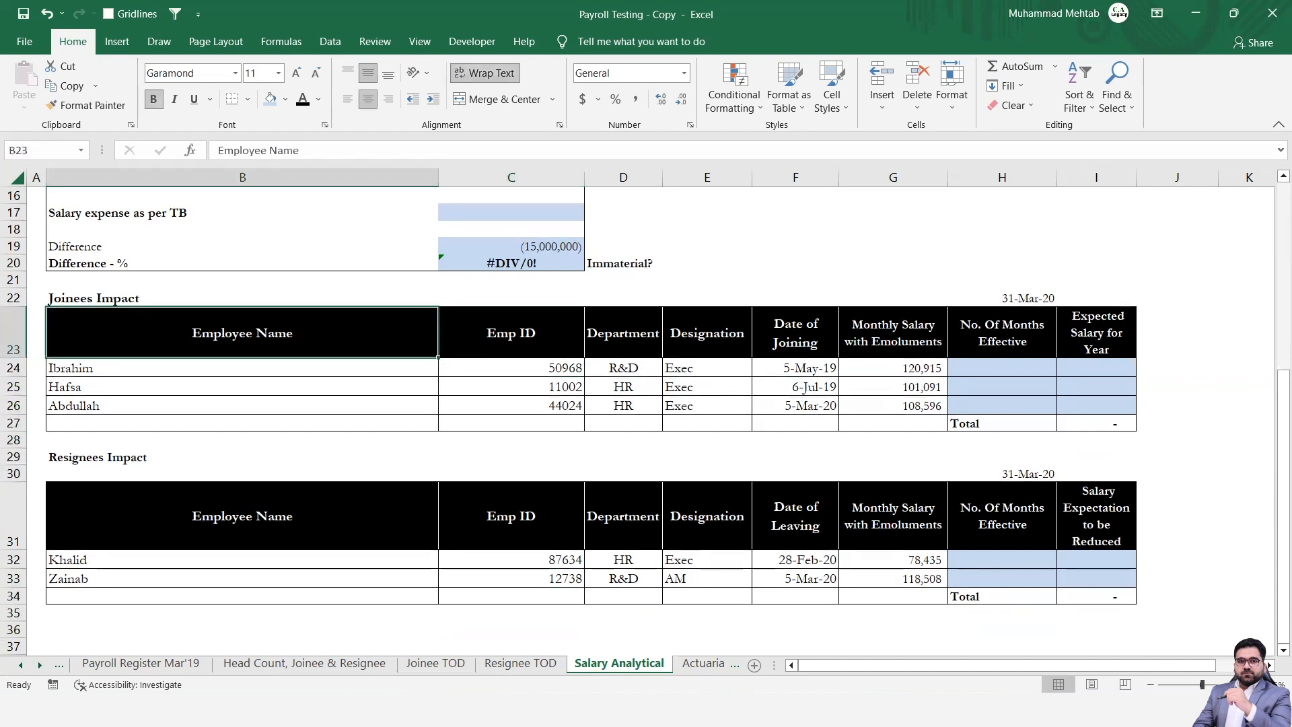
key("Right")
key("Right")
key("Right")
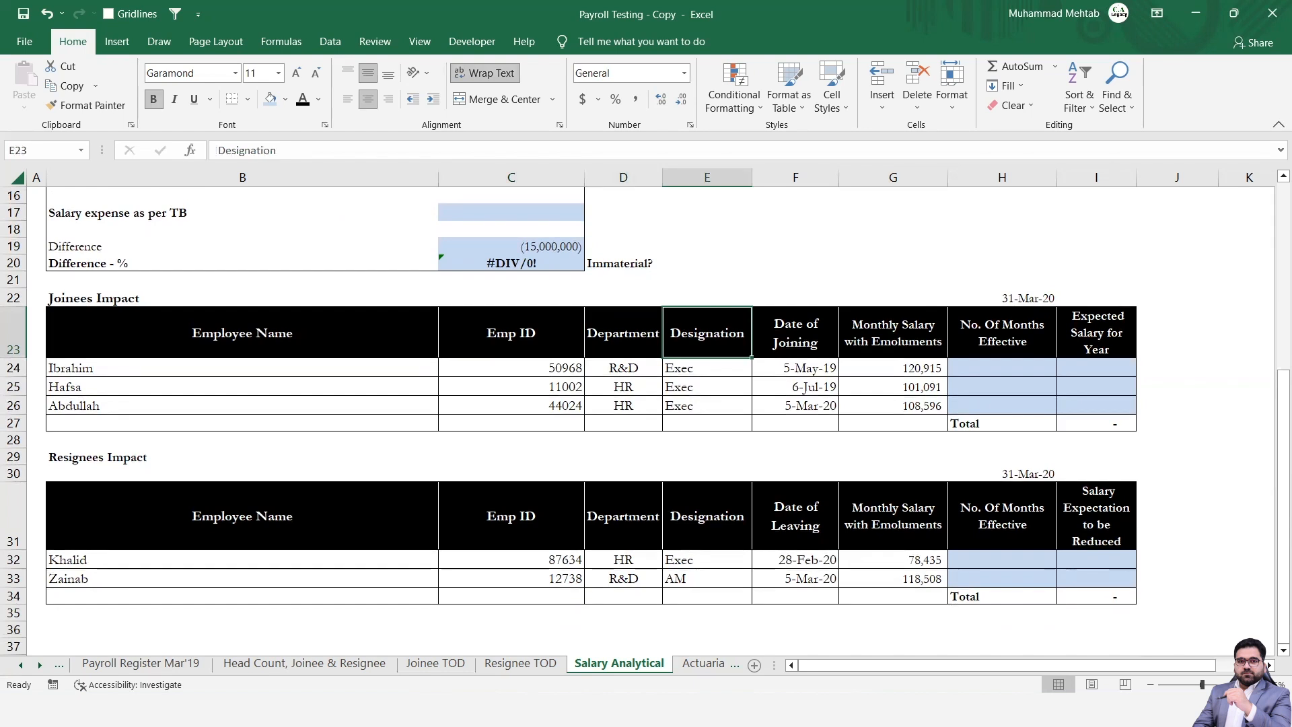
key("Right")
key("Down")
key("Down")
key("Up")
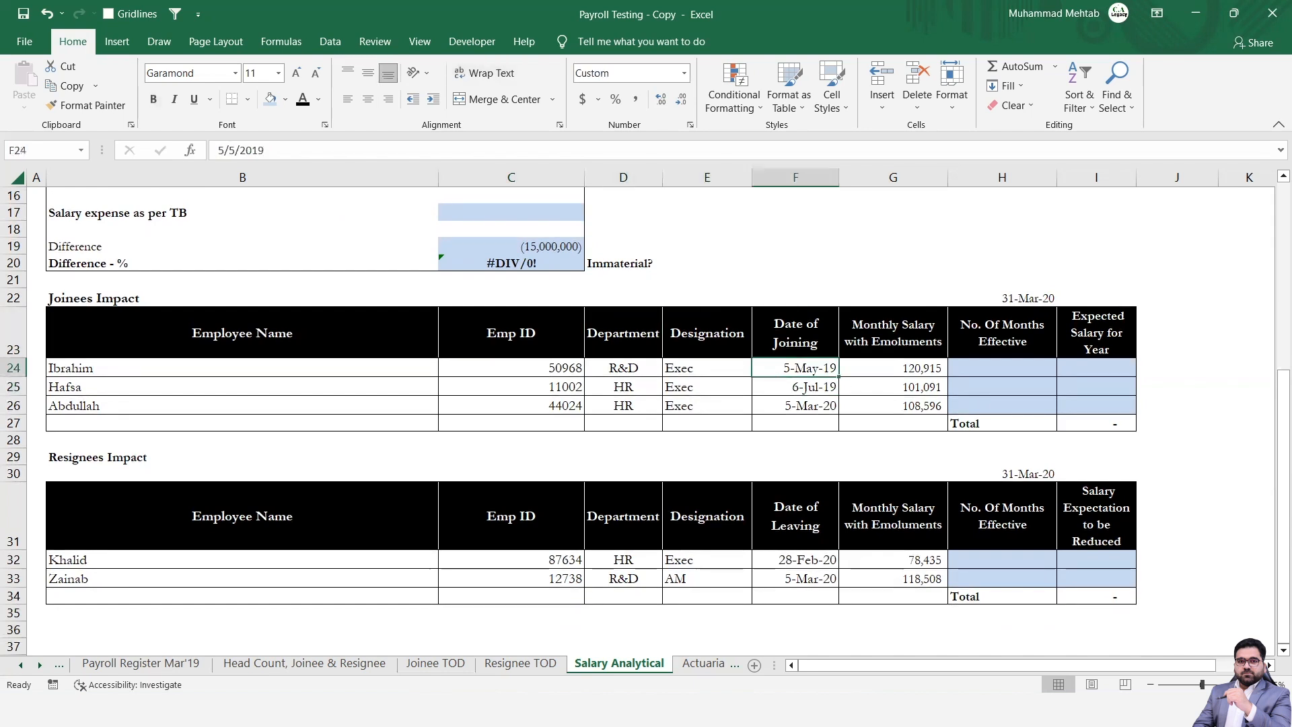
key("Down")
Enter the date 1 April 2019 in cell B3, under the year-ending line.
key("Up")
key("Up")
key("Up")
key("Up")
key("Up")
key("Up")
key("Up")
key("Up")
key("Up")
key("Up")
key("Up")
key("Up")
key("Up")
key("Up")
key("Up")
key("Up")
key("Up")
key("Up")
key("Up")
key("Up")
key("Up")
key("Up")
key("Up")
key("Up")
key("Left")
key("Left")
key("Left")
key("Left")
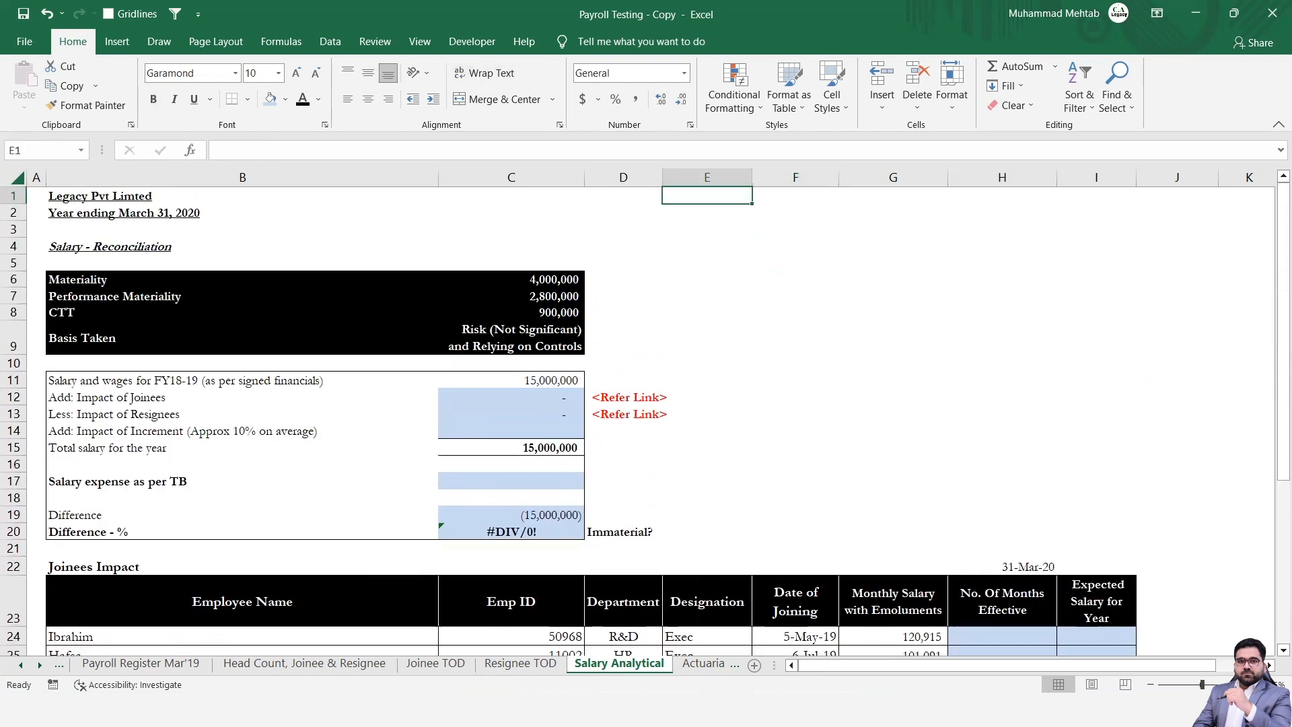
key("Down")
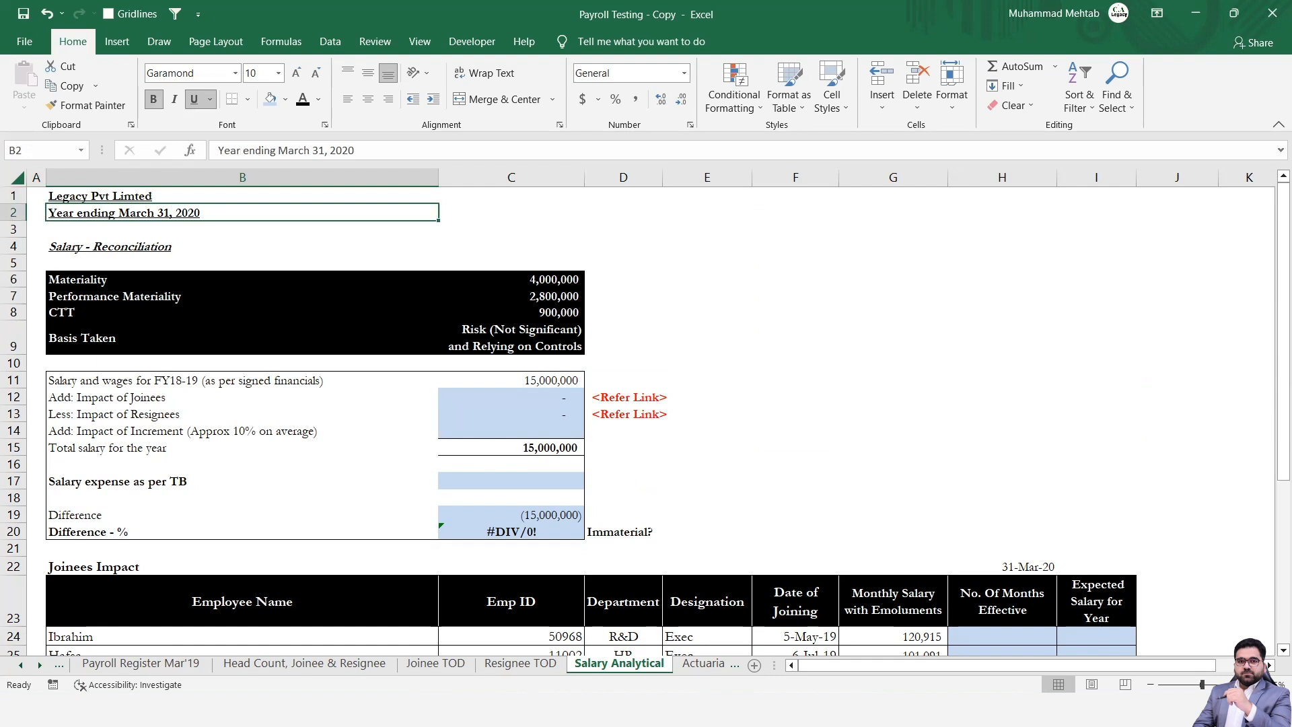
key("Down")
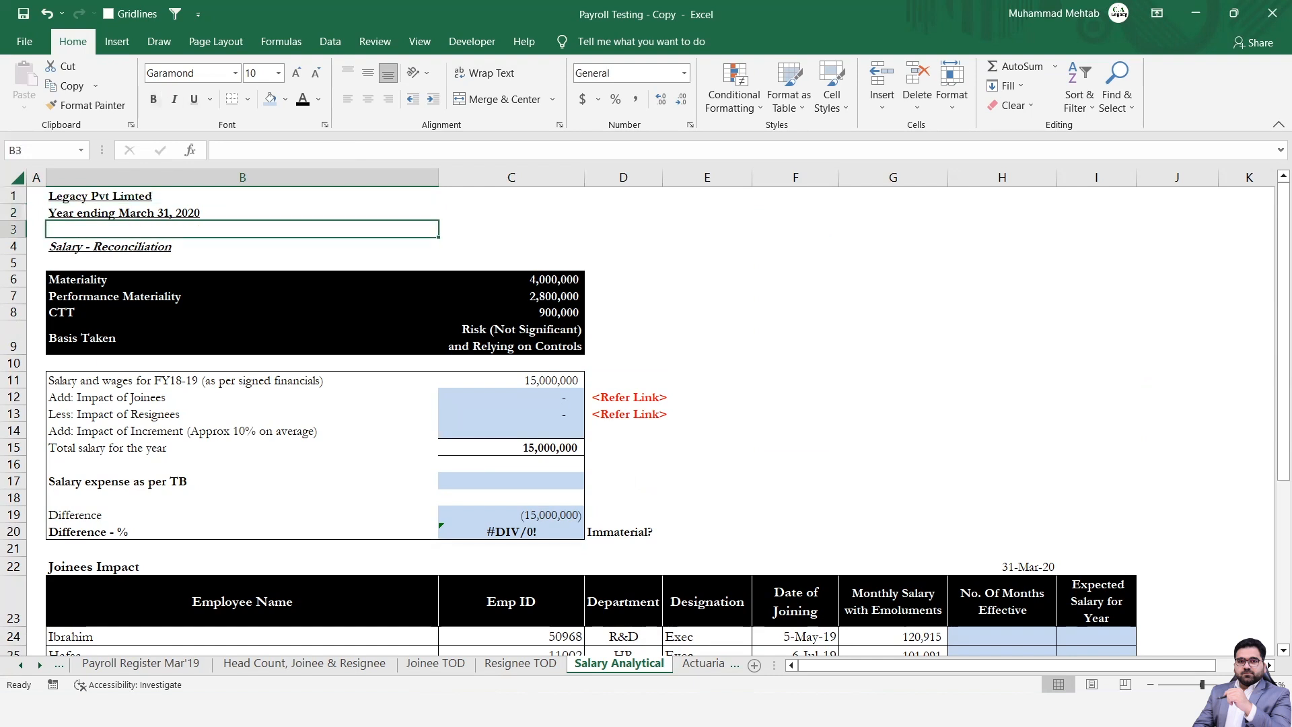
type("1 a")
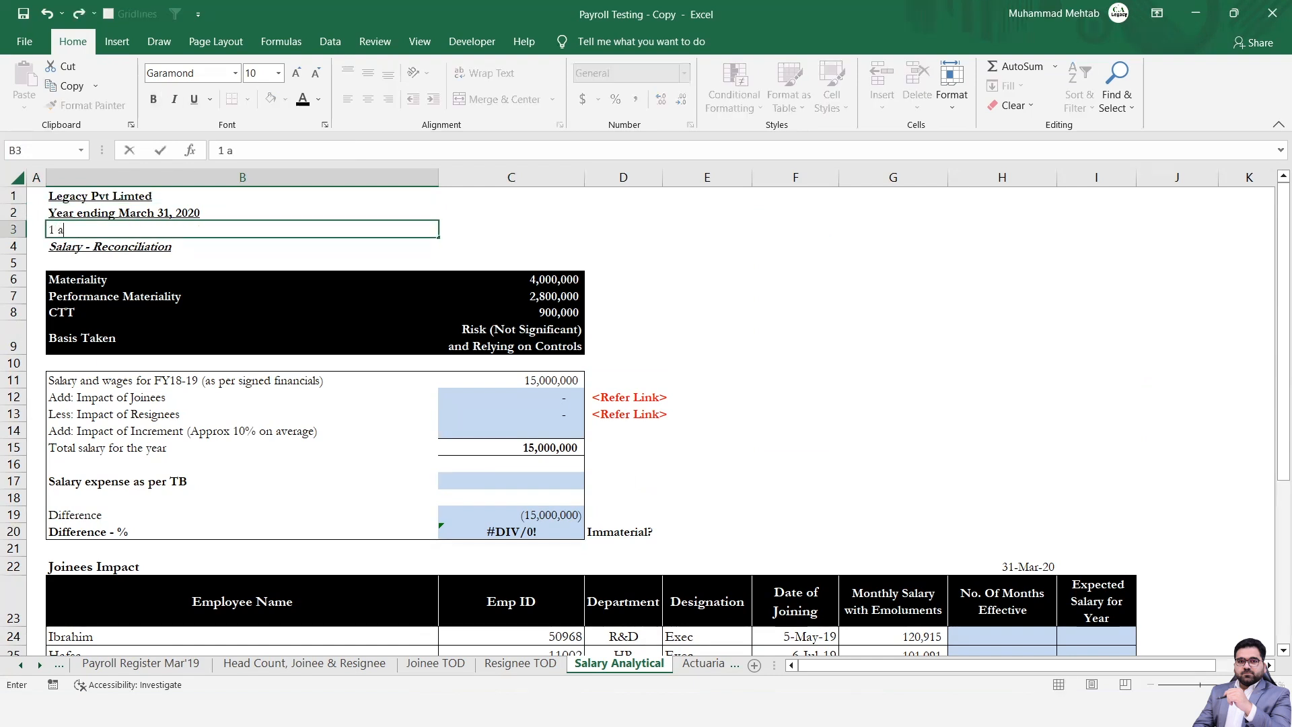
type("pril 2019")
key("Return")
key("Up")
key("Up")
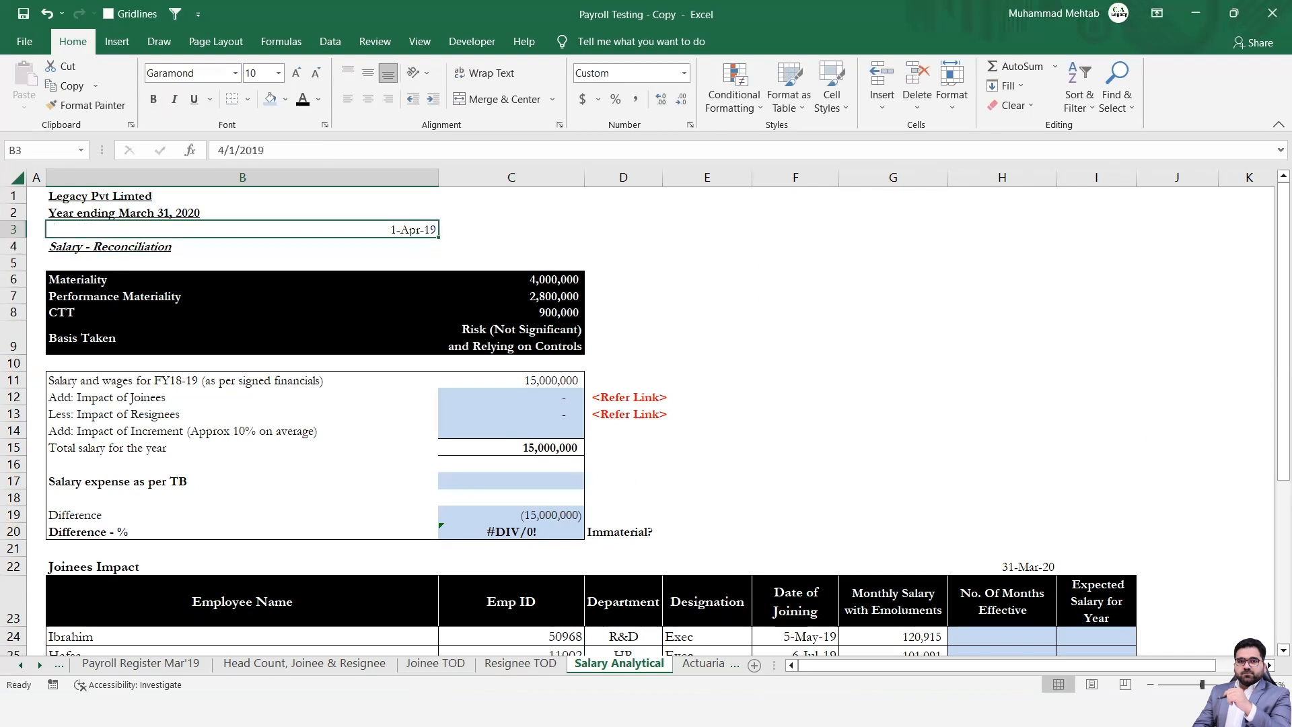
Check the joinees' dates of joining in column F, down to row 26.
key("Down")
key("Down")
key("Down")
key("Down")
key("Down")
key("Down")
key("Down")
key("Down")
key("Down")
key("Down")
key("Down")
key("Down")
key("Down")
key("Down")
key("Down")
key("Down")
key("Down")
key("Down")
key("Down")
key("Down")
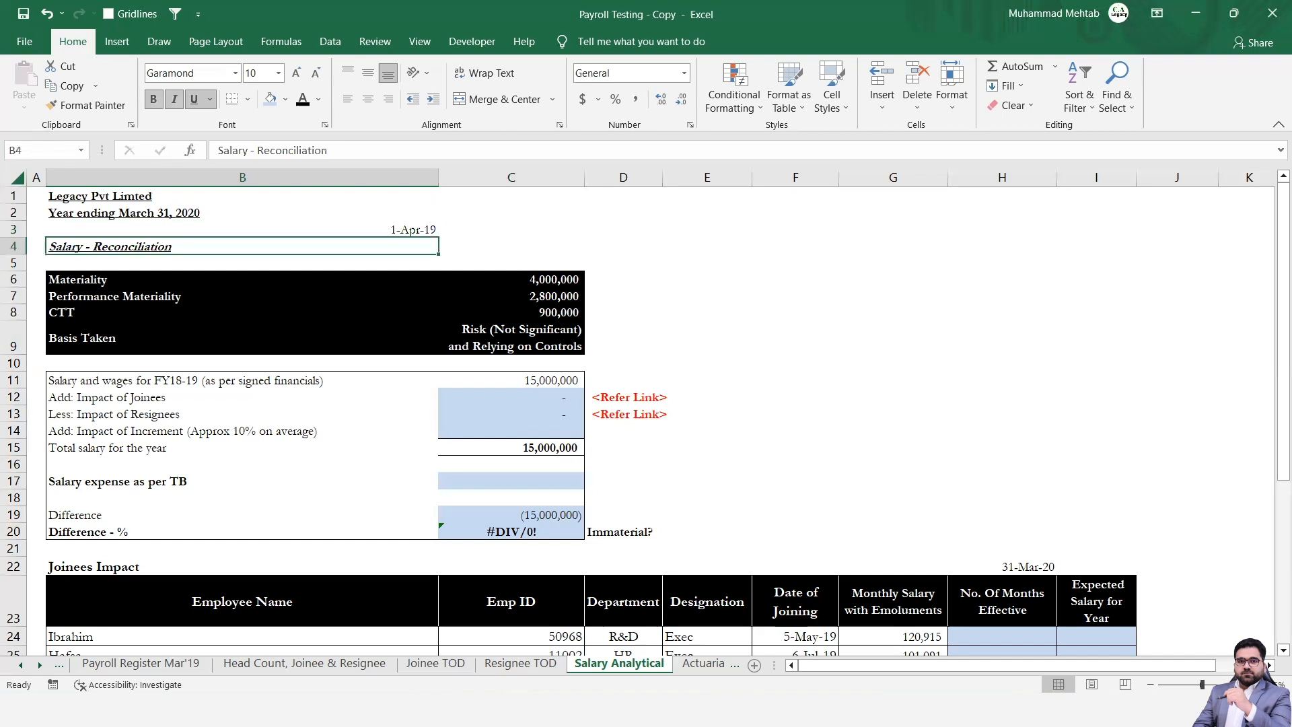
key("Down")
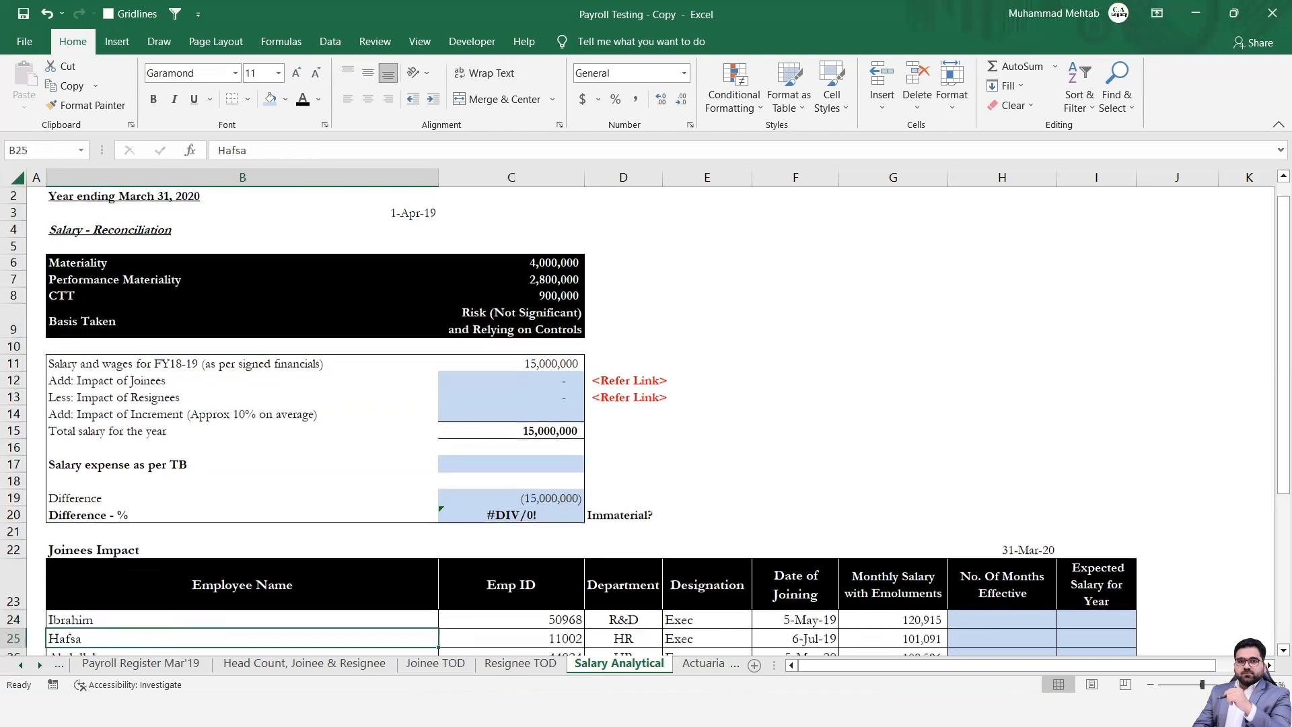
key("Right")
key("Right")
key("Right")
key("Right")
scroll(645, 402, "down", 1)
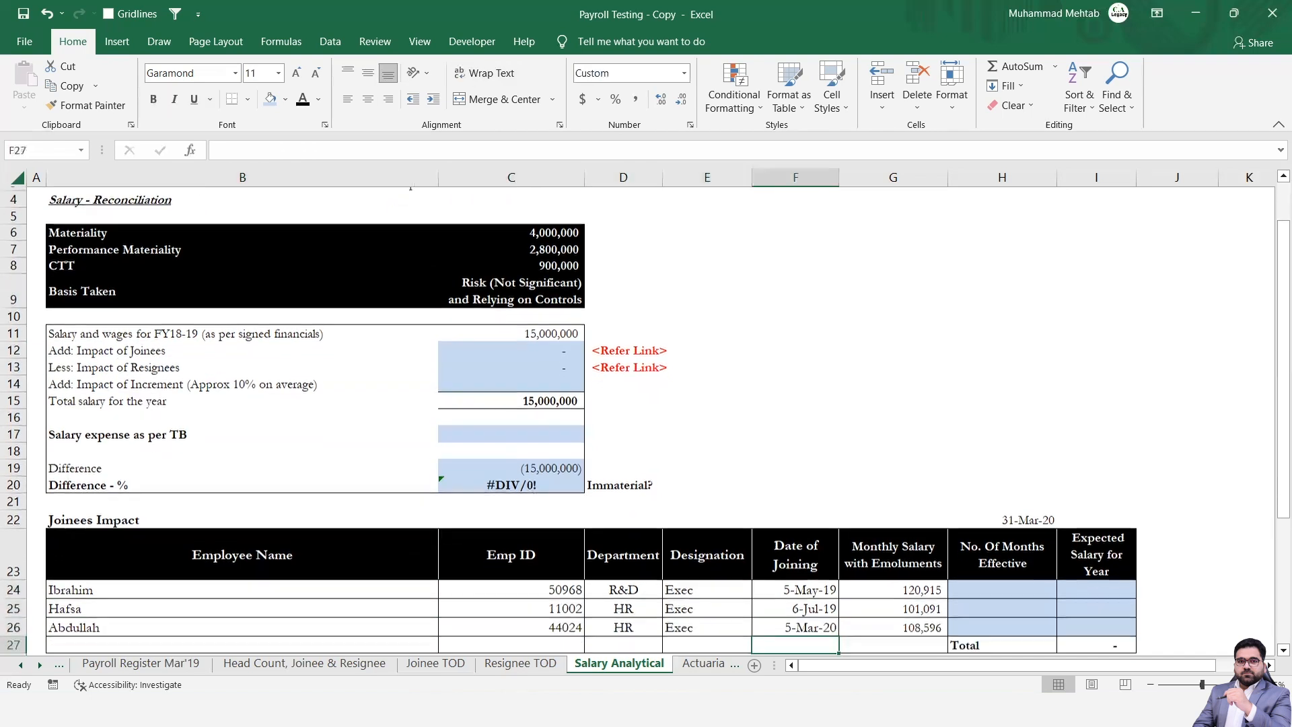
key("Down")
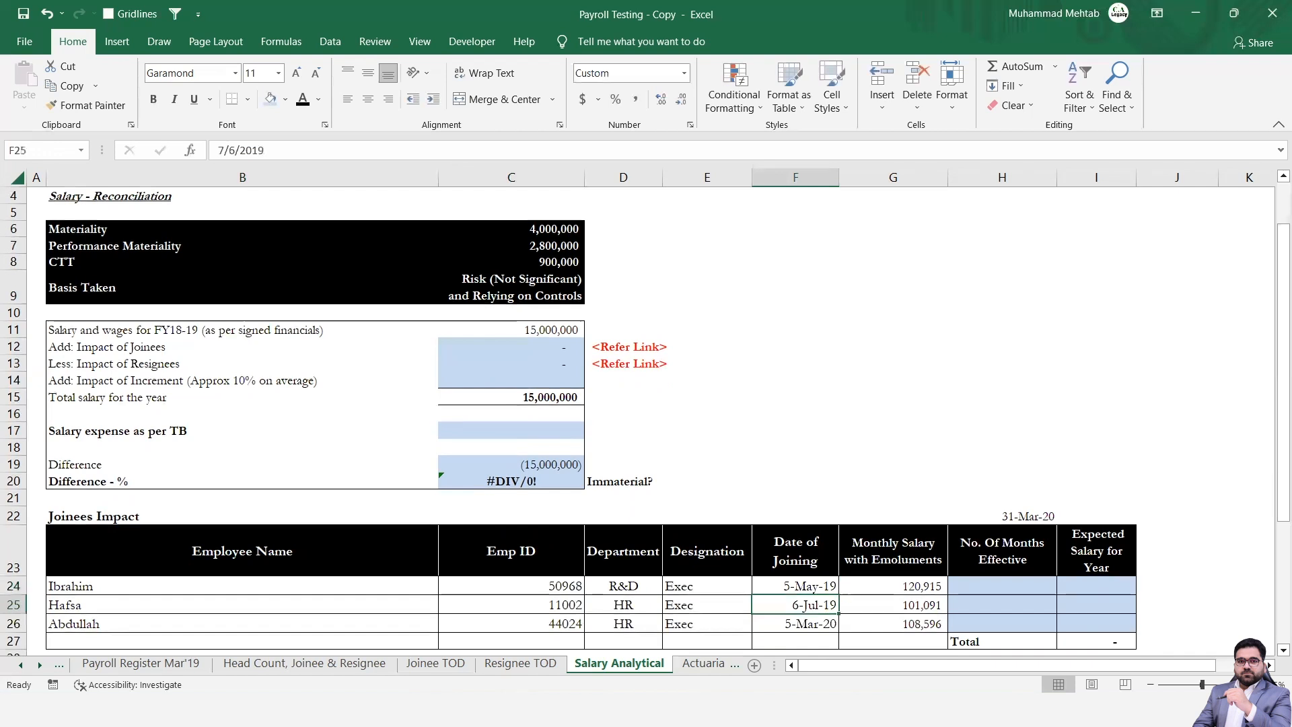
key("Down")
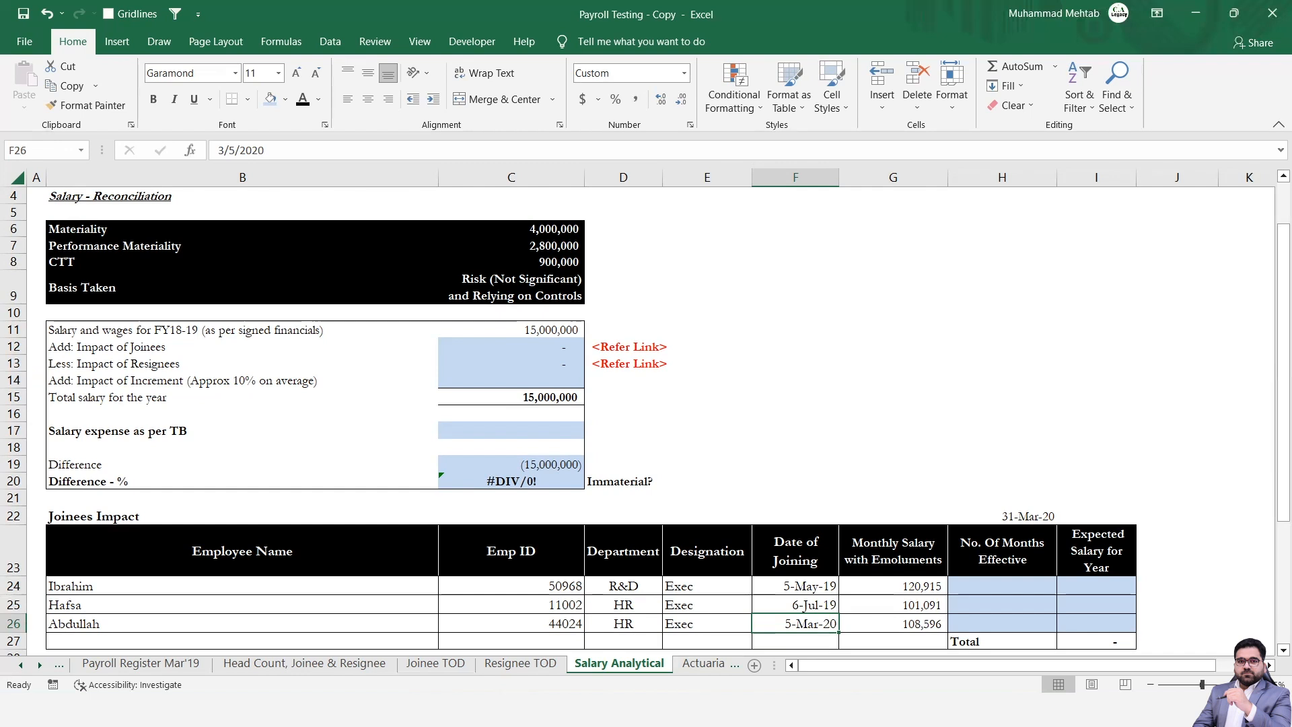
Review the Monthly Salary with Emoluments figures of the joinees in G24 to G26.
key("Right")
key("Up")
key("Up")
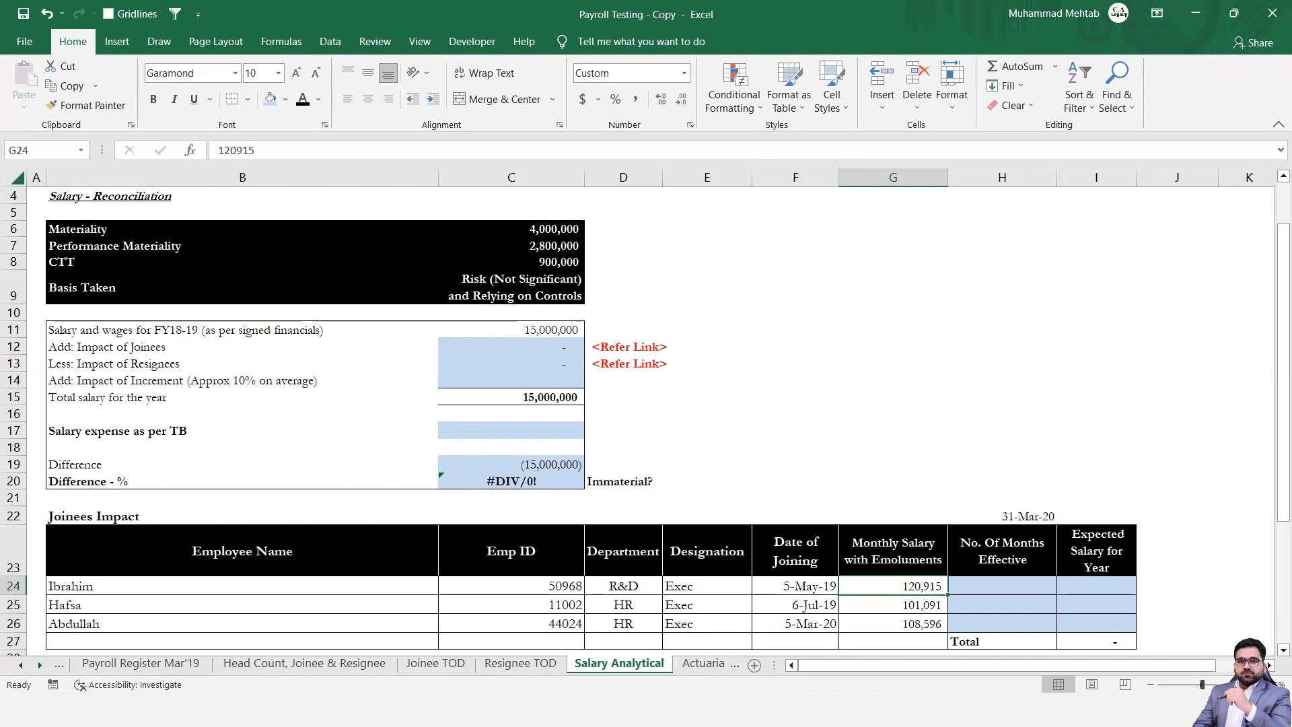
key("Down")
key("Down")
key("Up")
key("Up")
Enter =H22-F24+1 in H24 to count the first joinee's effective days up to the year end.
key("Right")
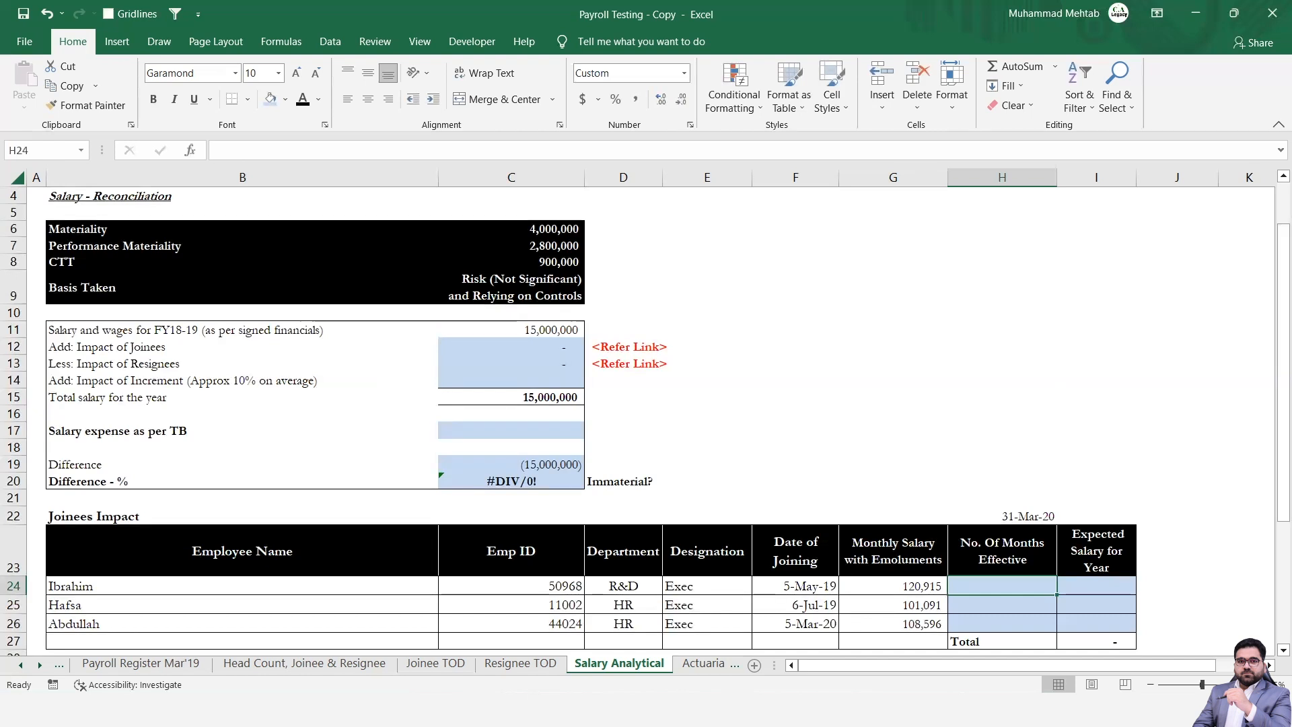
type("=")
key("Up")
key("Up")
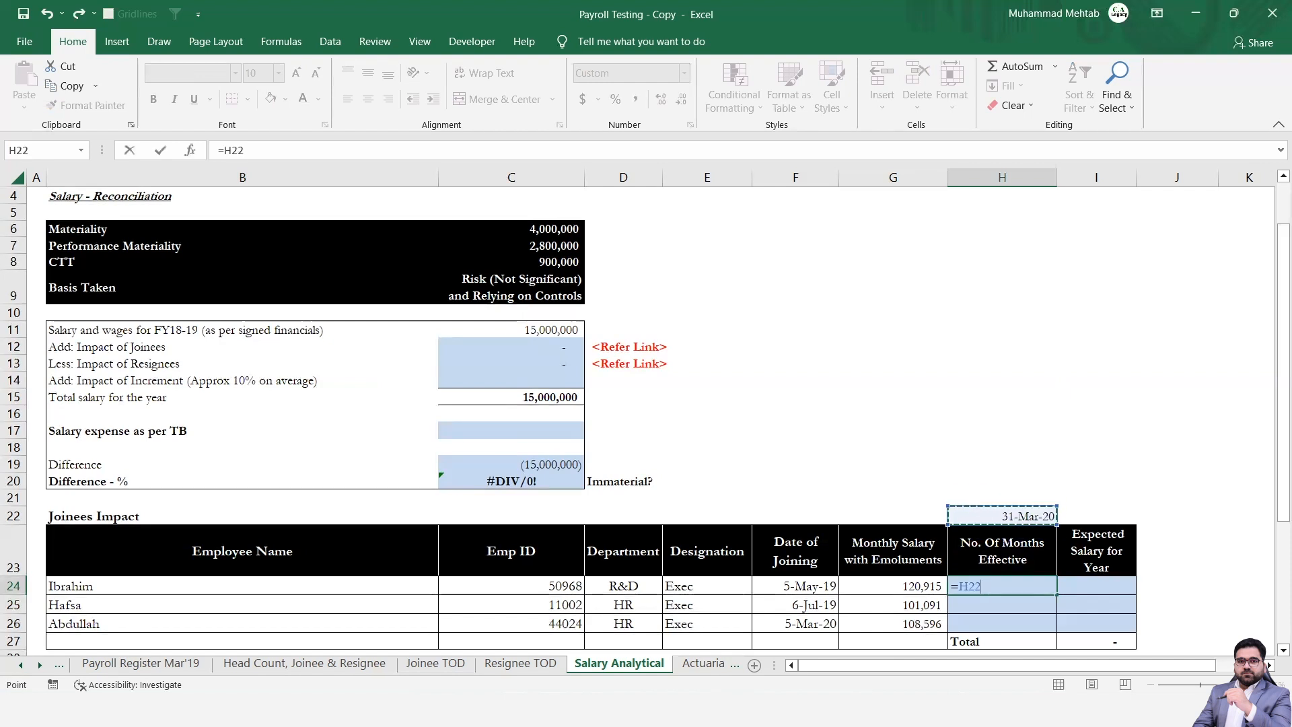
type("-")
key("Left")
key("Left")
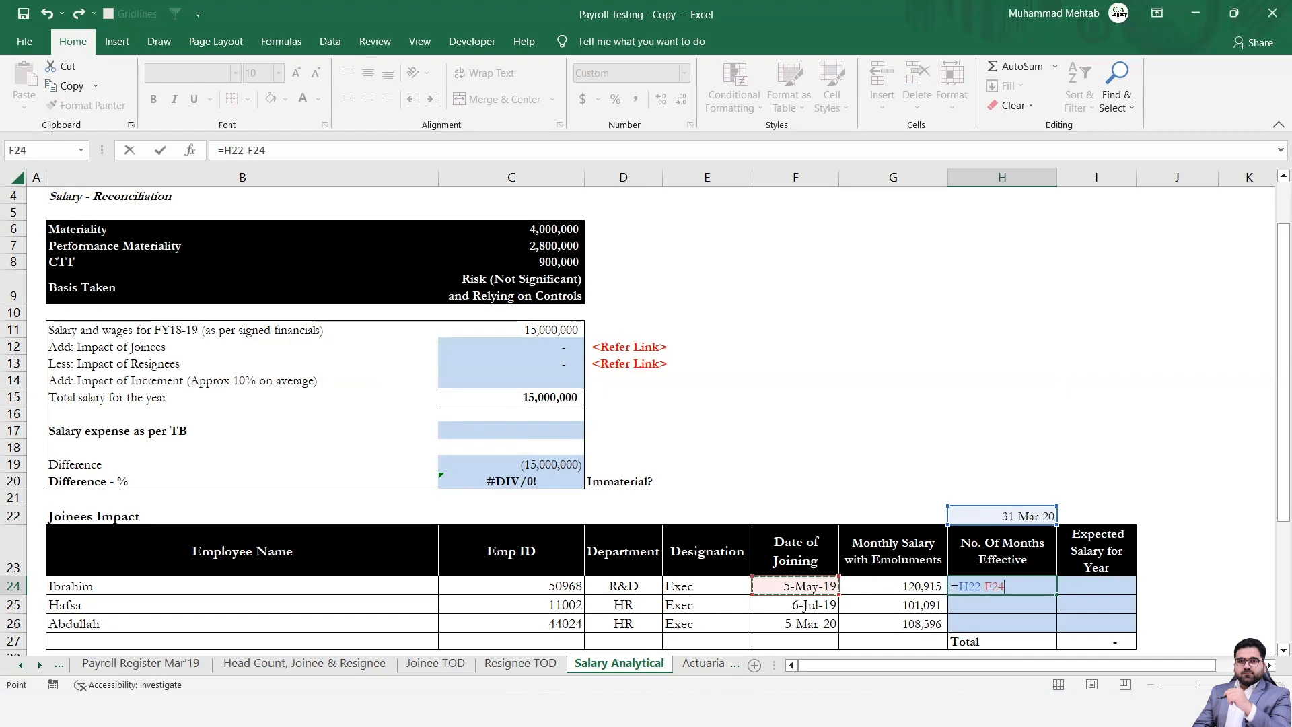
type("+1")
key("Return")
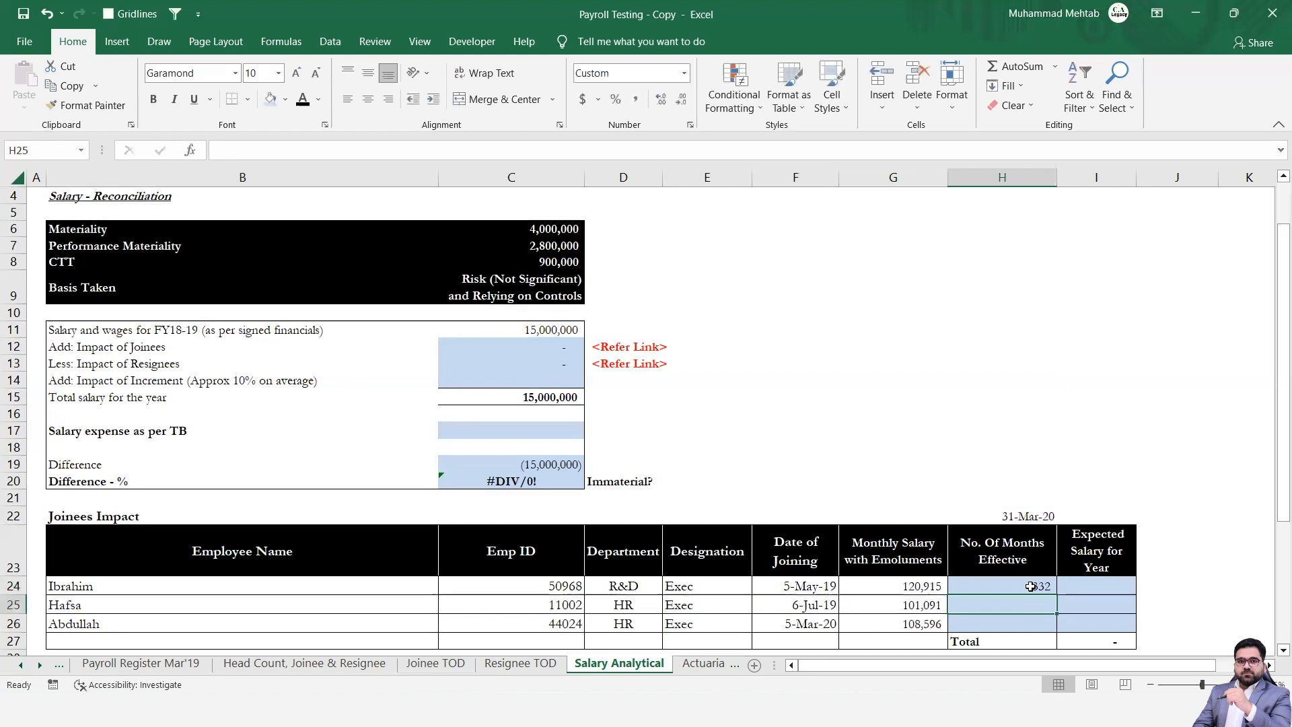
Make the year-end date reference absolute in the H24 formula, as $H$22.
left_click(1026, 587)
scroll(1026, 588, "up", 2)
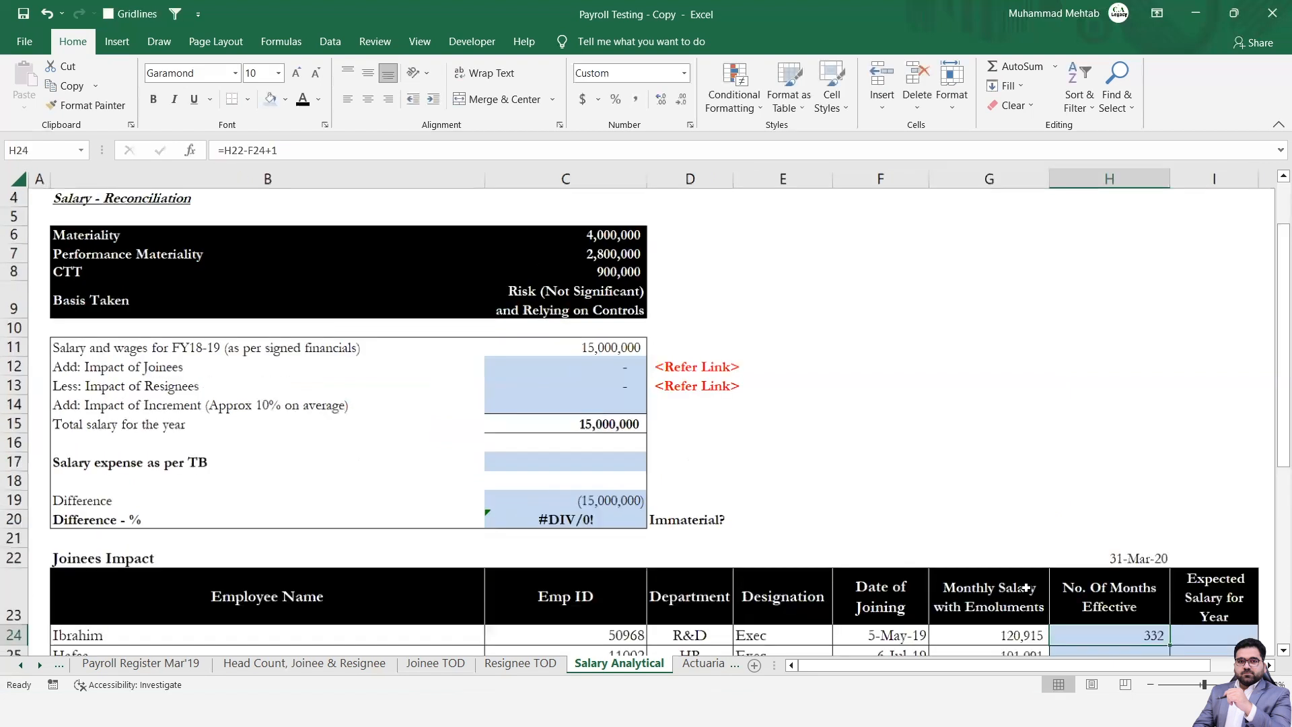
scroll(1026, 588, "down", 2)
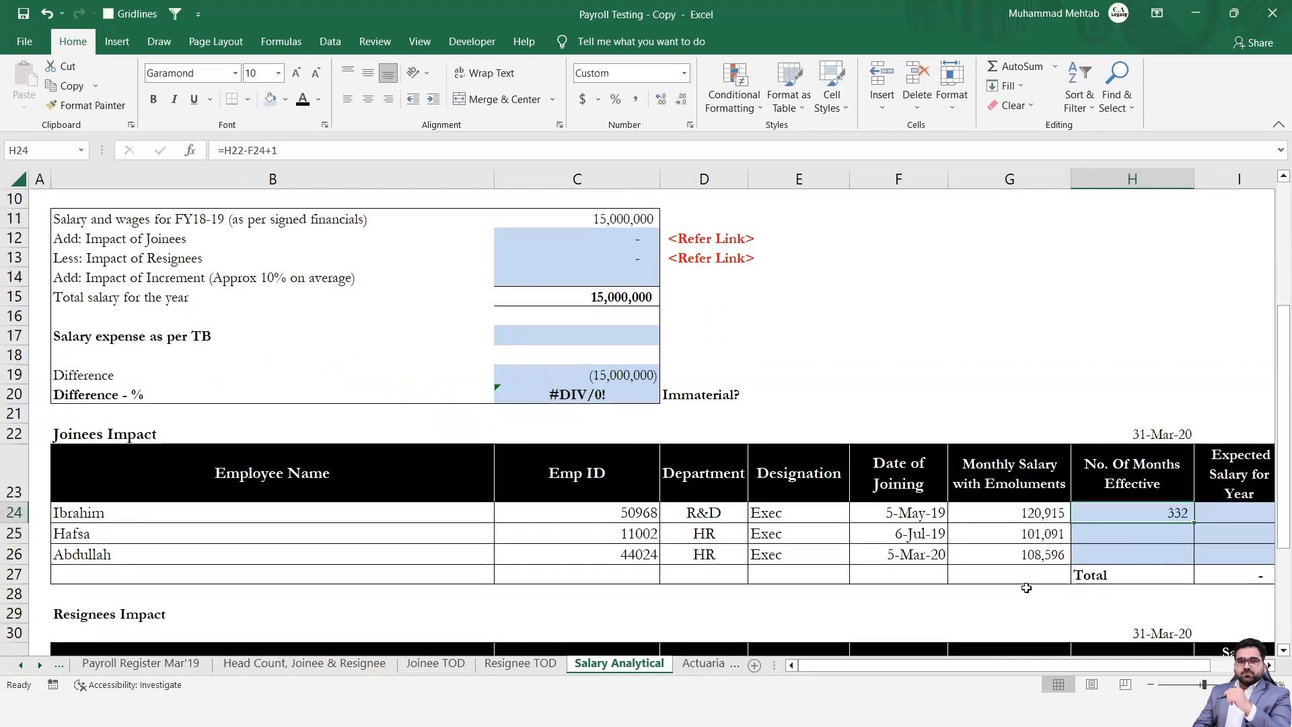
key("Right")
key("Right")
key("Right")
key("Right")
key("Left")
key("Left")
key("Left")
key("Left")
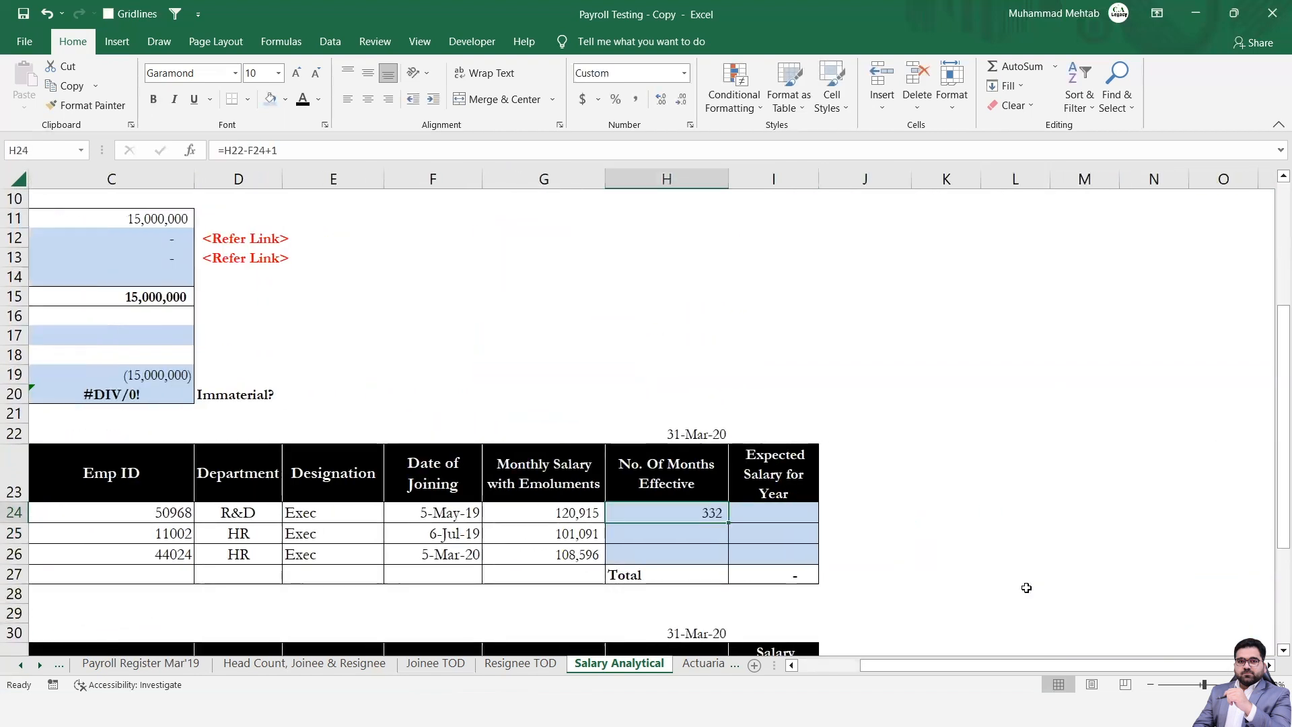
key("F2")
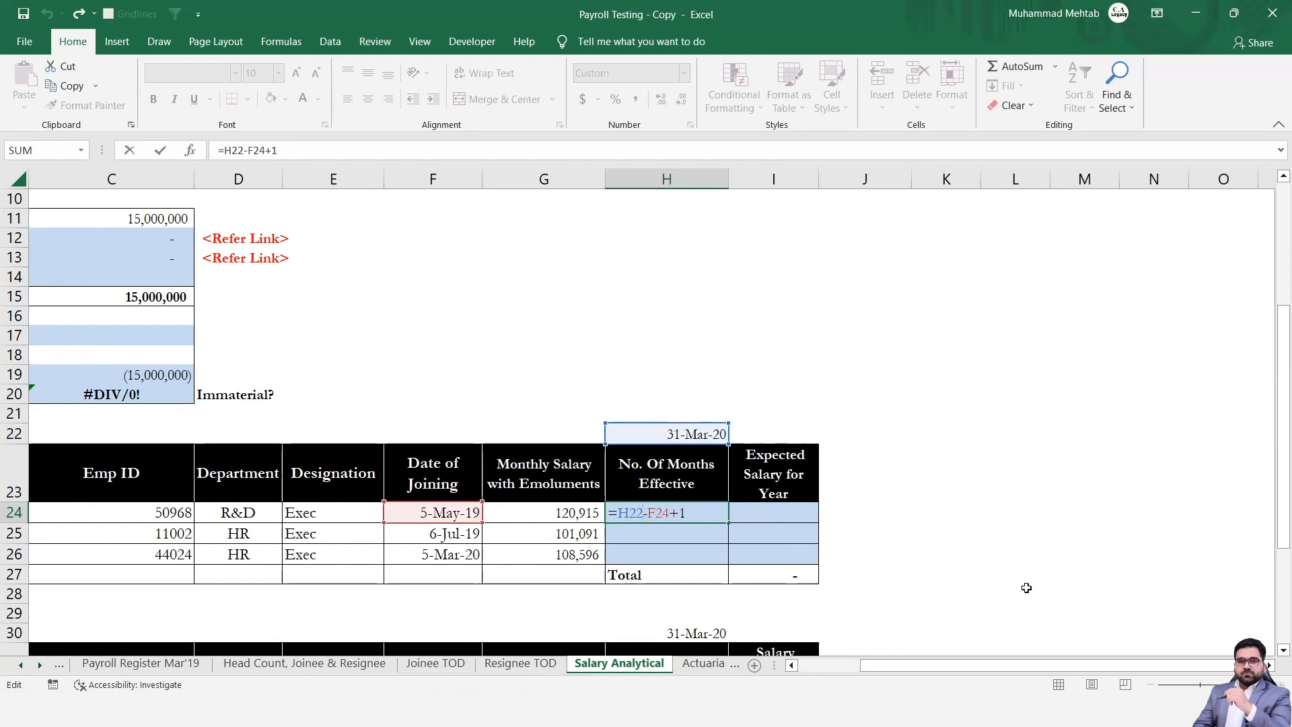
key("shift+Left")
key("shift+Left")
key("shift+Left")
key("F4")
Enclose the day count in H24 in parentheses, divide it by 365, and fill the formula down to H26.
key("Left")
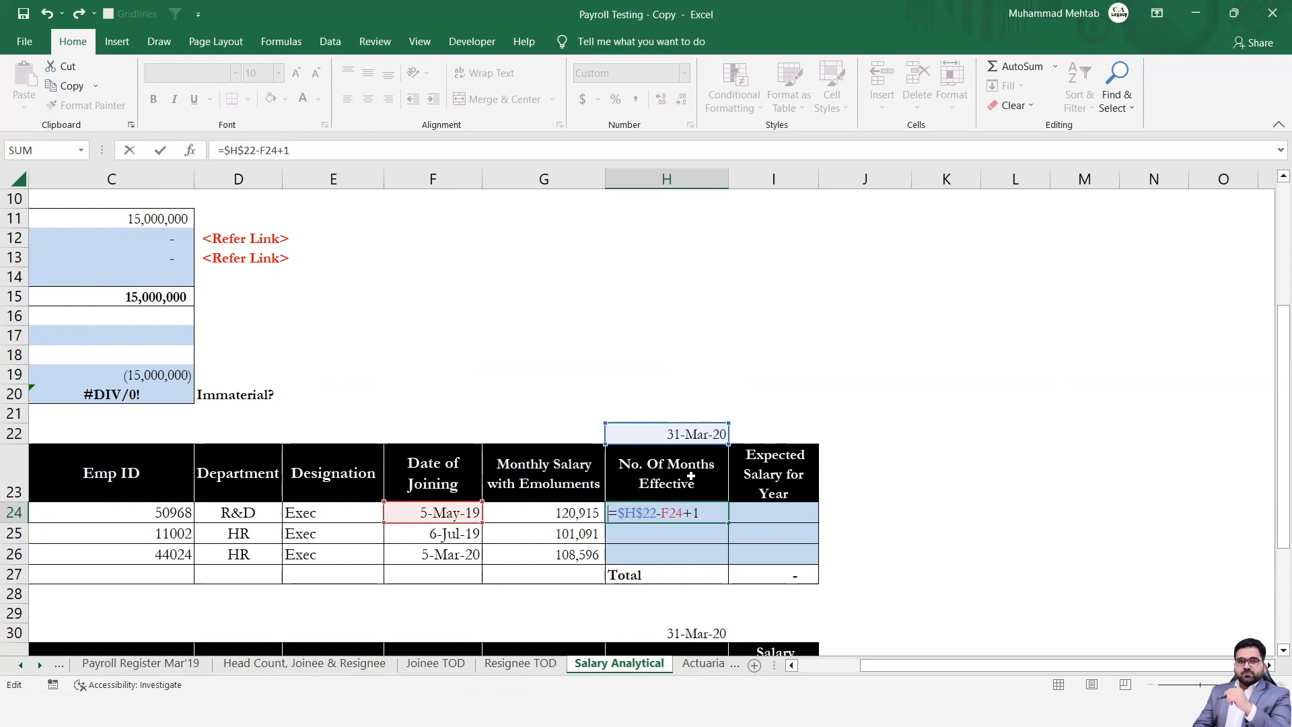
type("(")
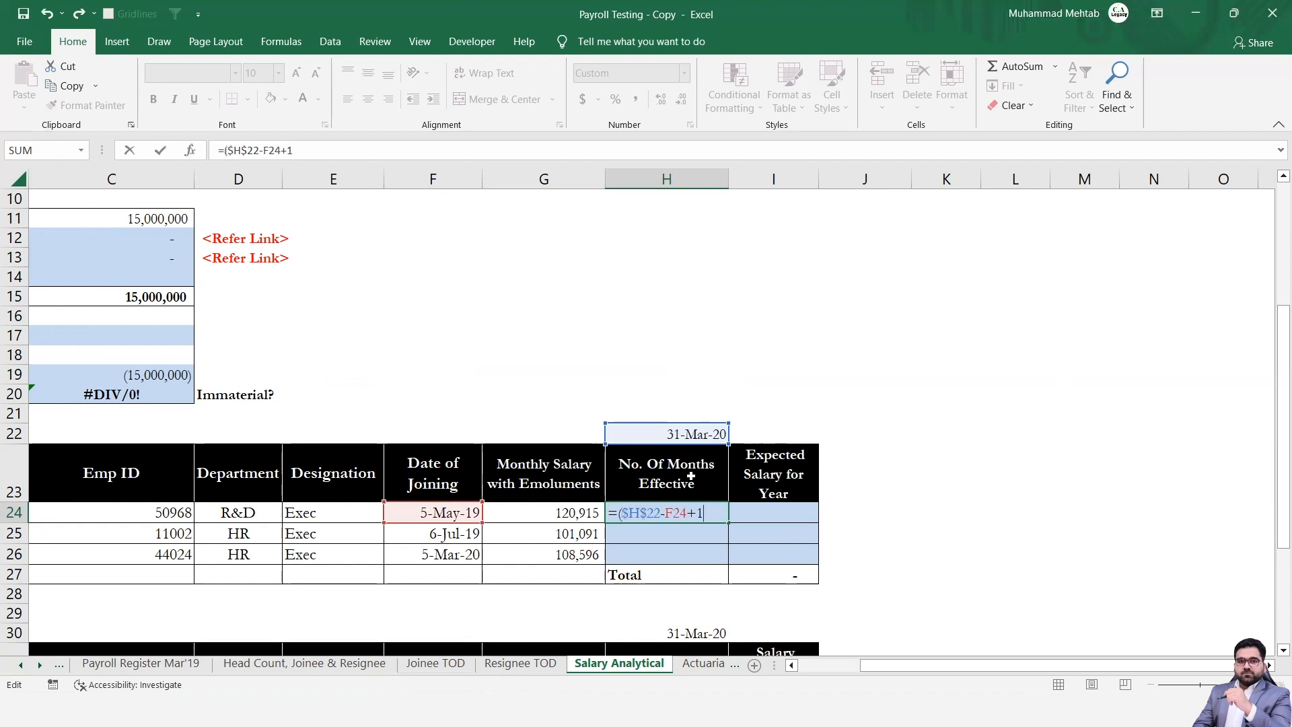
type(")/365")
key("ctrl+Return")
key("shift+Down")
key("shift+Down")
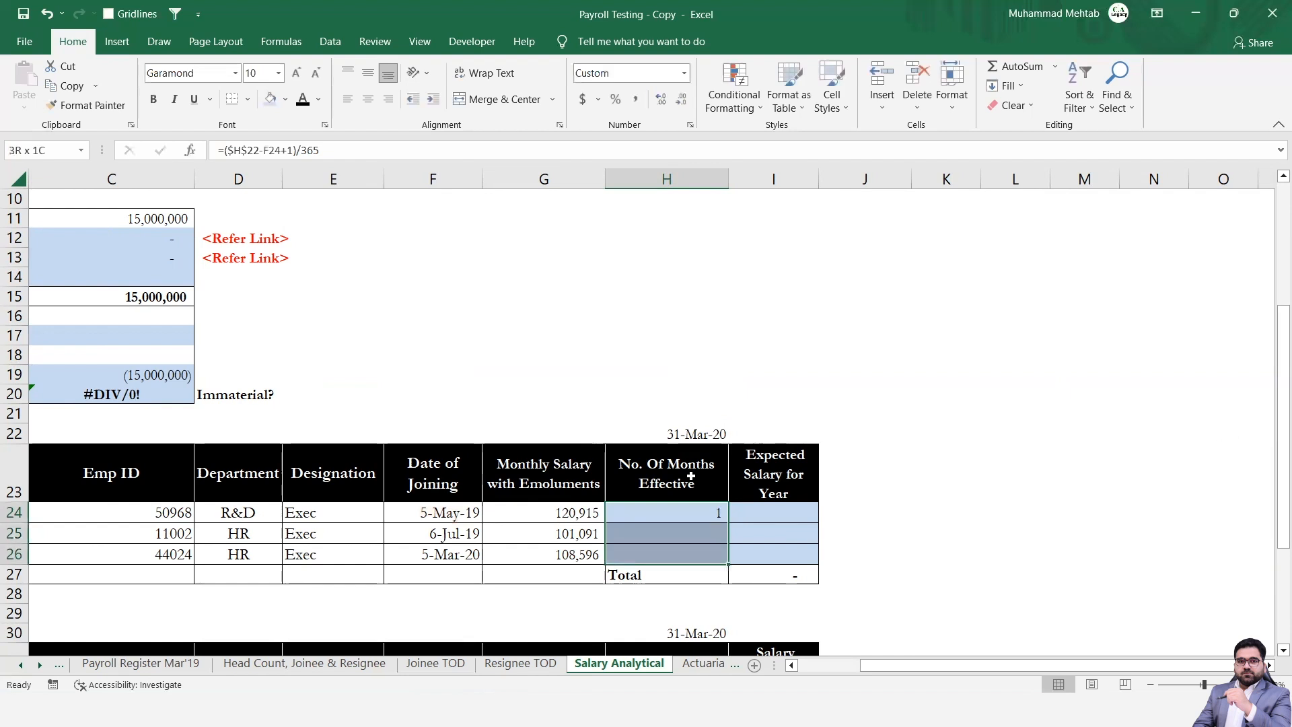
key("ctrl+d")
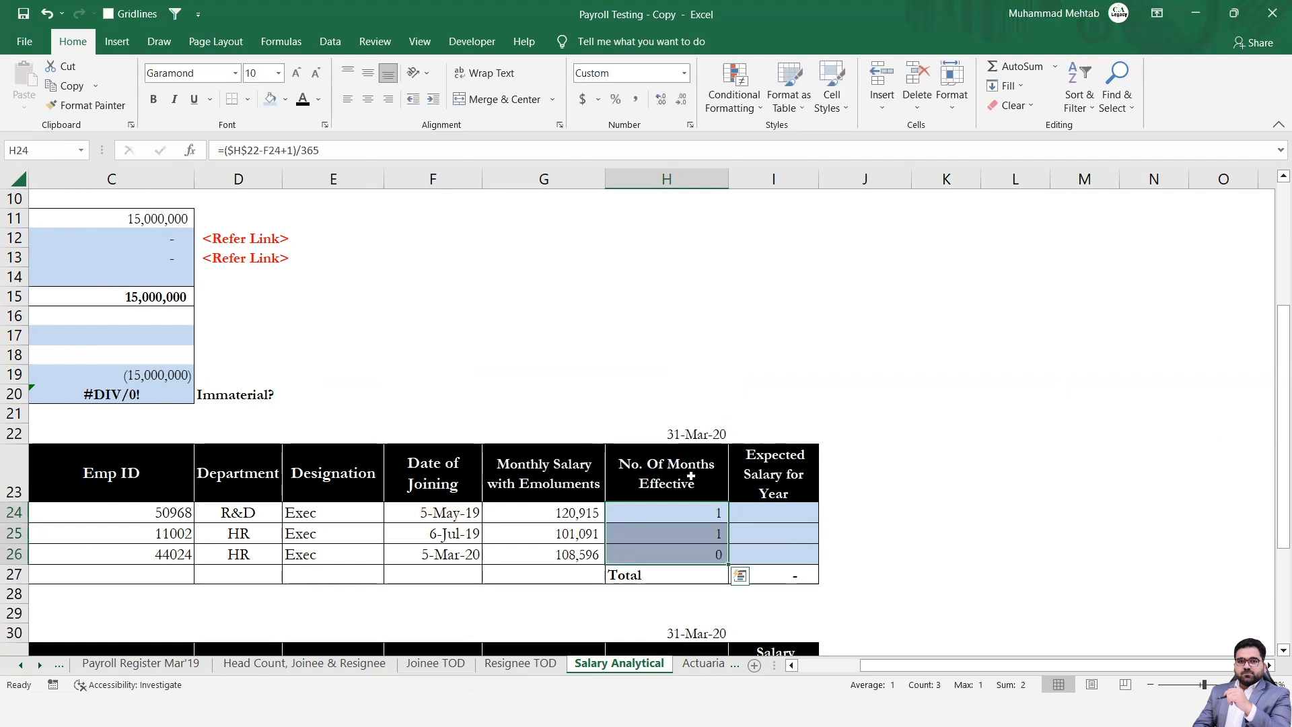
Change the divisor in H24 to 30, giving =($H$22-F24+1)/30, and fill the formula down to H26.
key("F2")
key("BackSpace")
key("BackSpace")
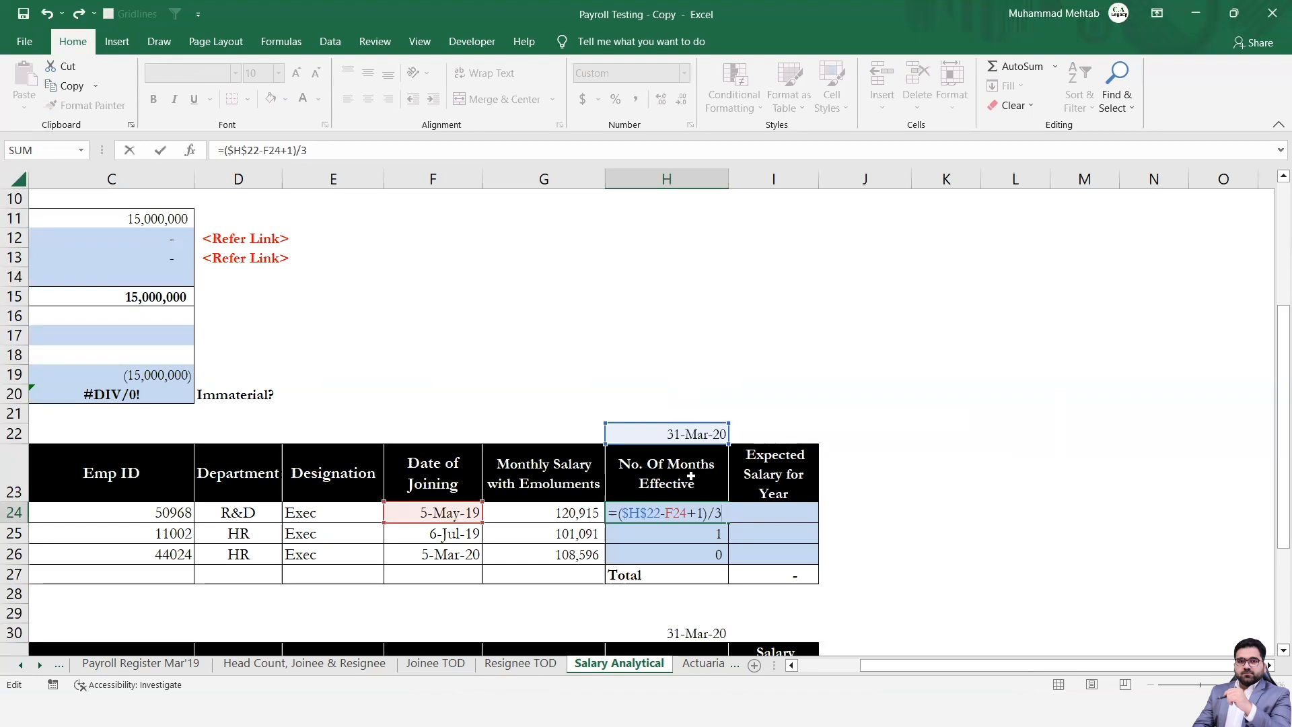
type("0")
key("ctrl+Return")
key("shift+Down")
key("shift+Down")
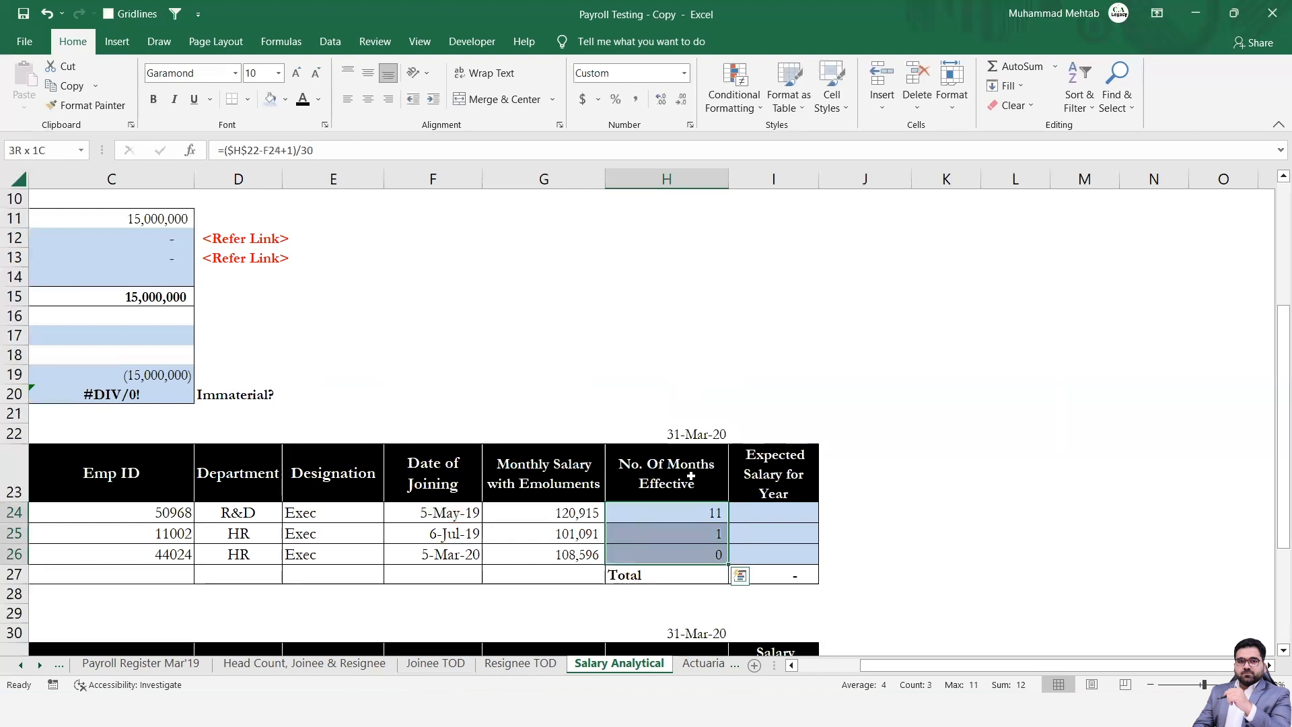
key("ctrl+d")
Check the joinees' number of effective months in H24 to H26.
key("Down")
key("Up")
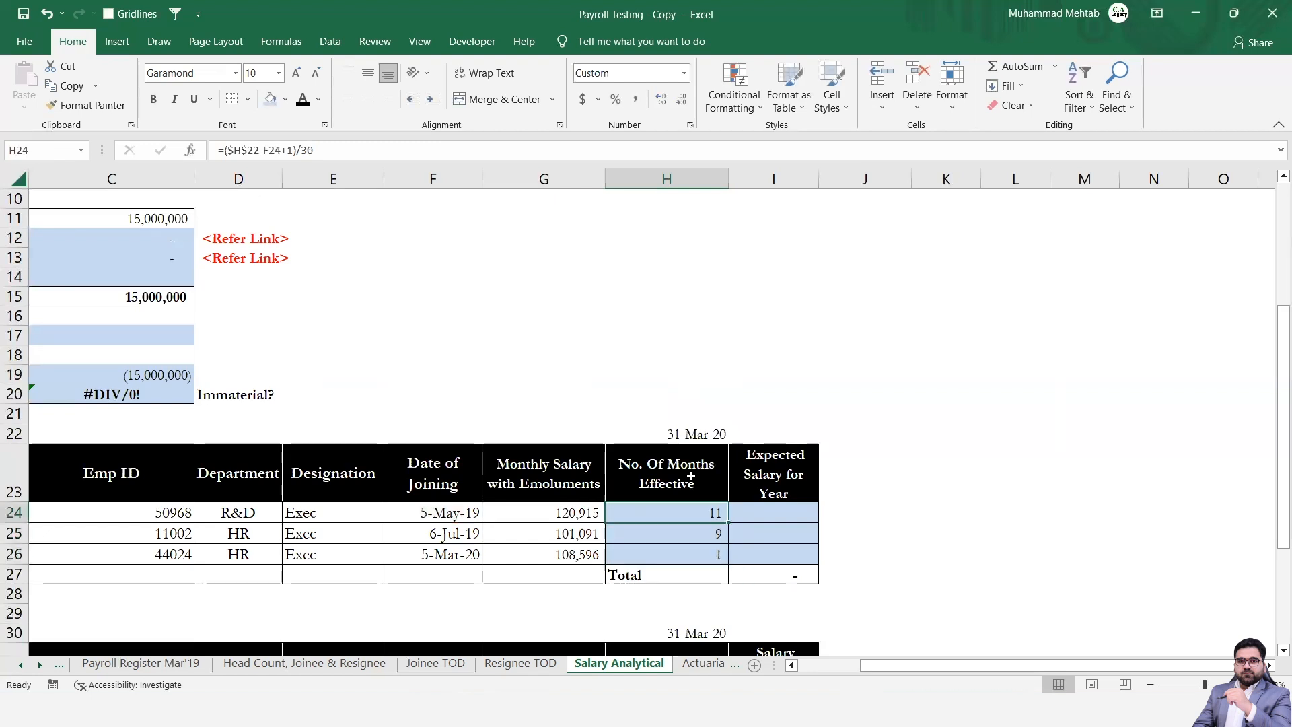
key("Down")
key("Up")
key("Down")
key("Down")
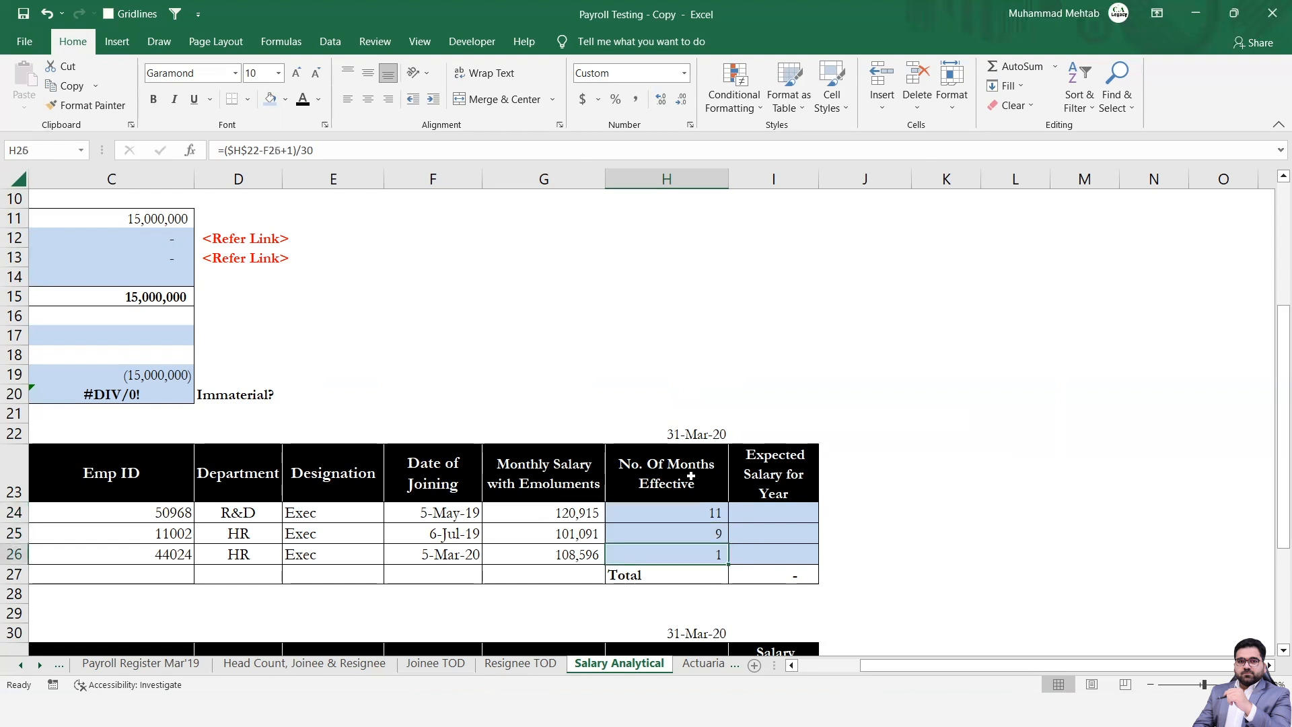
Calculate the joinees' expected salary for the year with =G24*H24 in I24 and fill it down to I26.
key("Return")
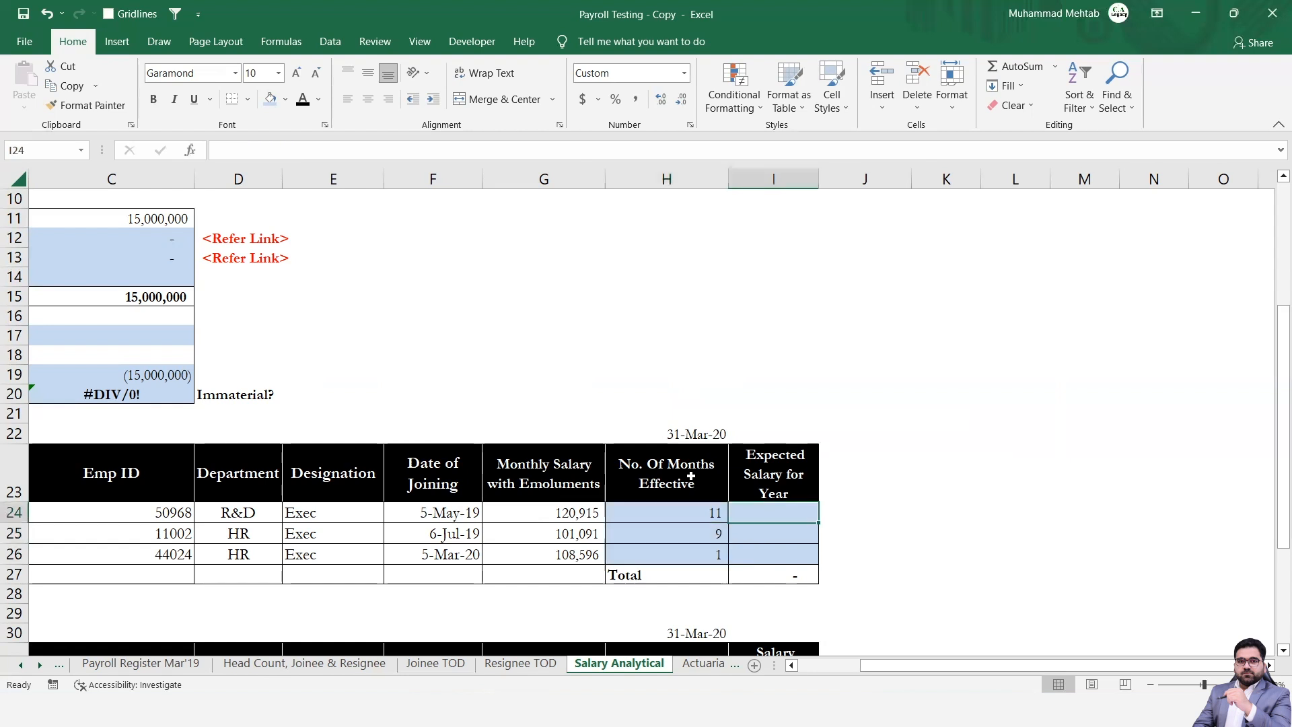
type("=")
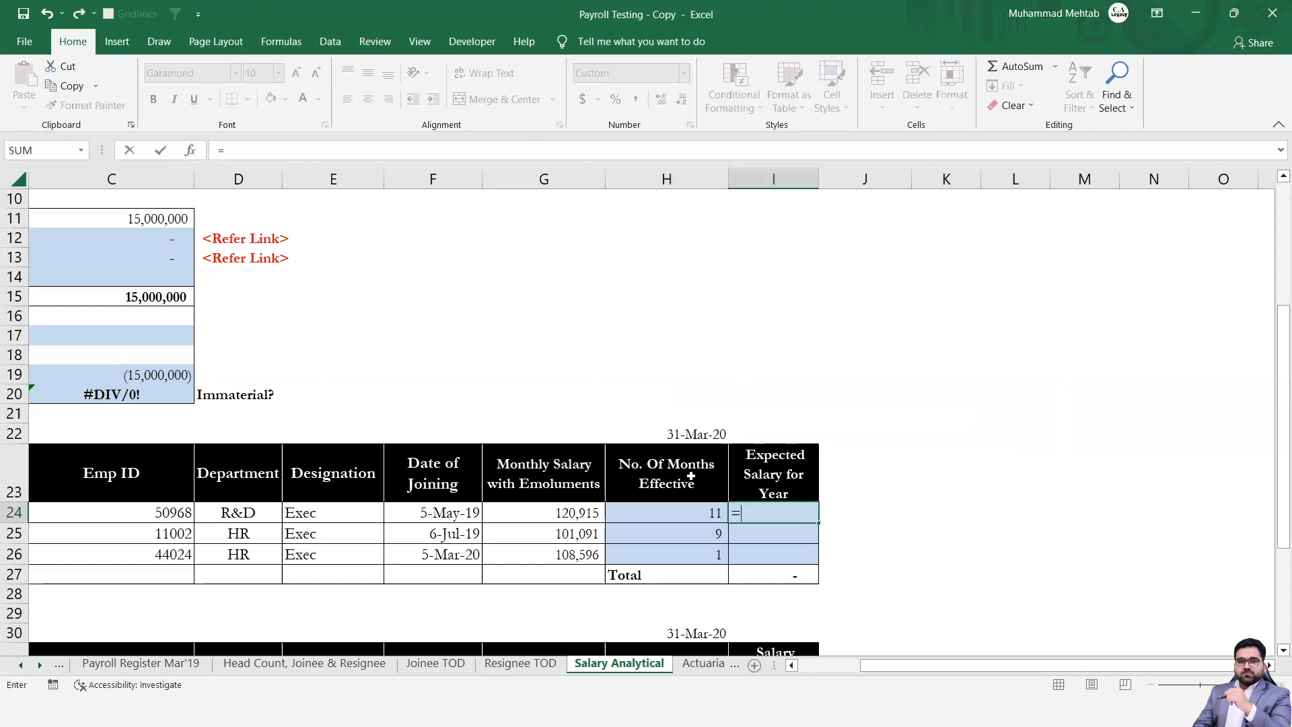
key("Left")
key("Left")
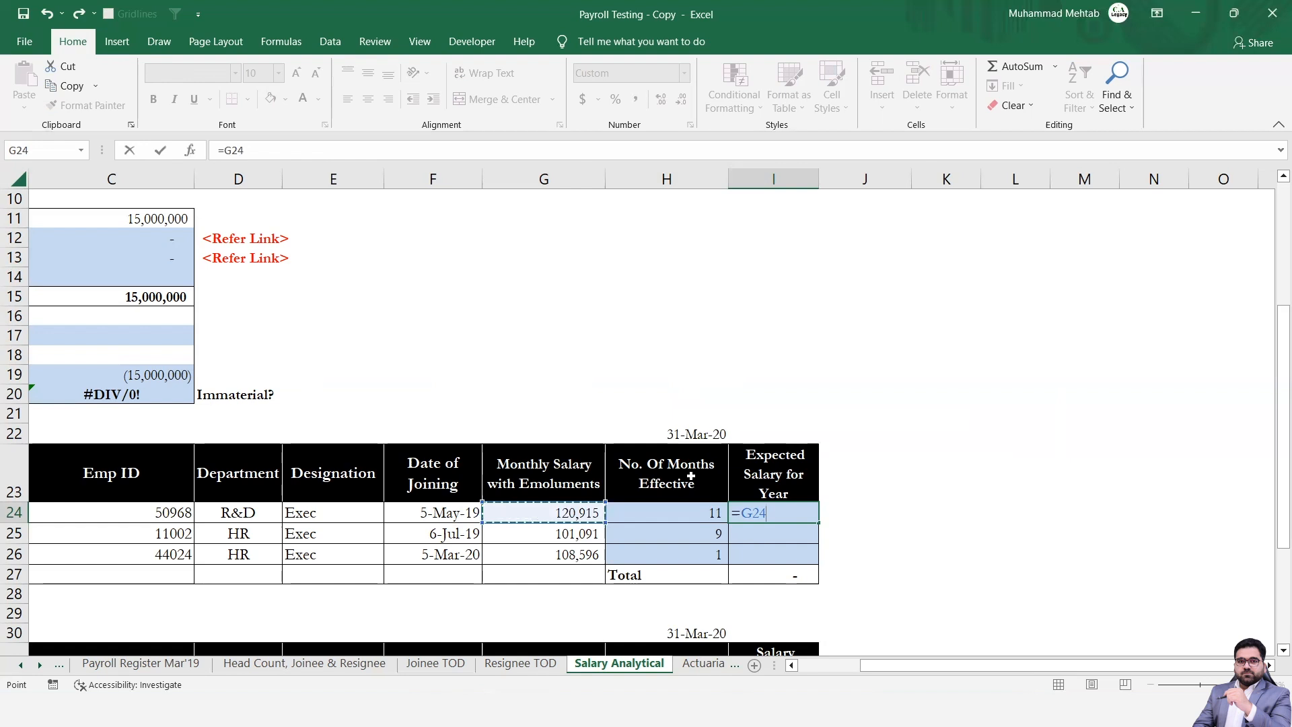
type("*")
key("Left")
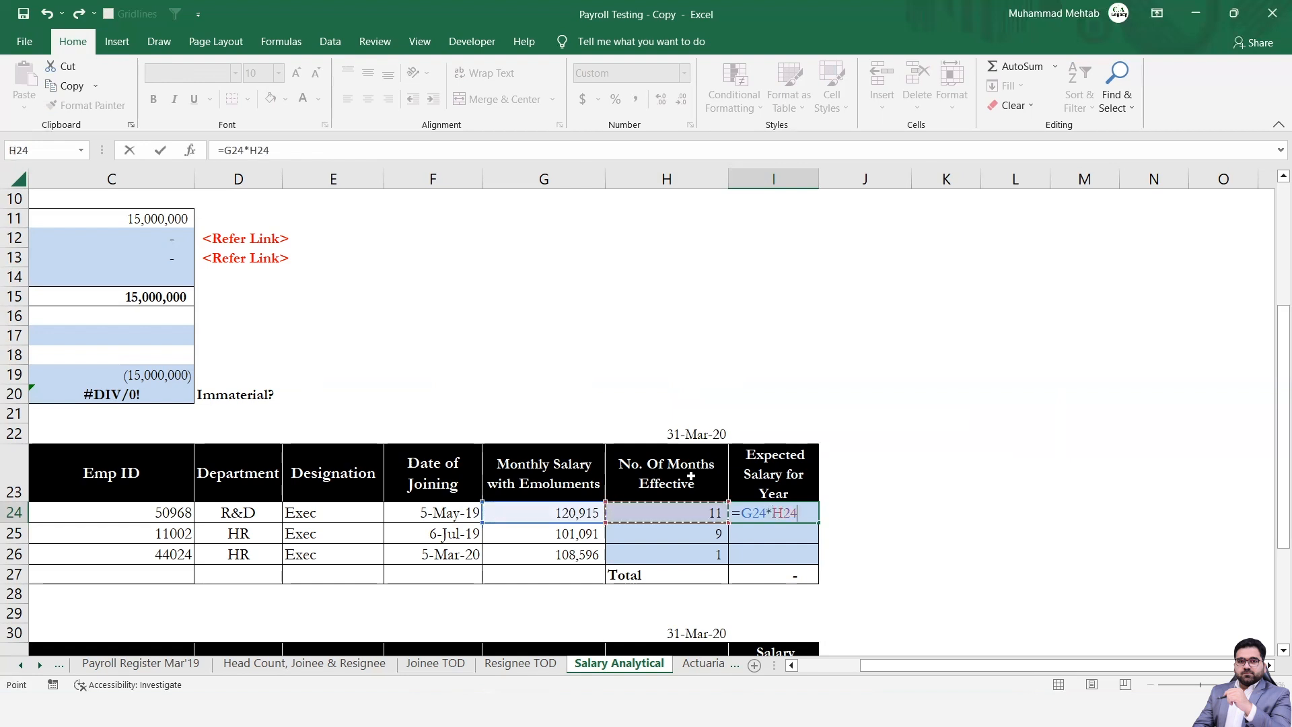
key("ctrl+Return")
key("shift+Down")
key("shift+Down")
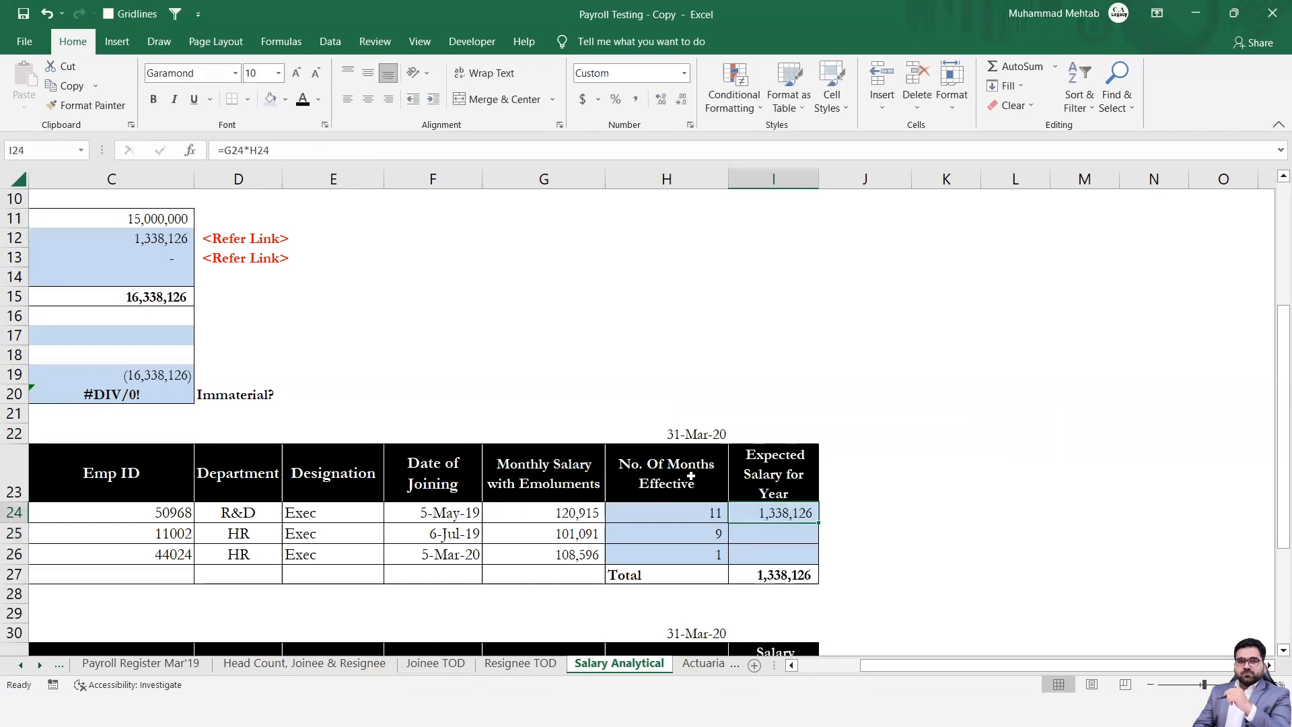
key("ctrl+d")
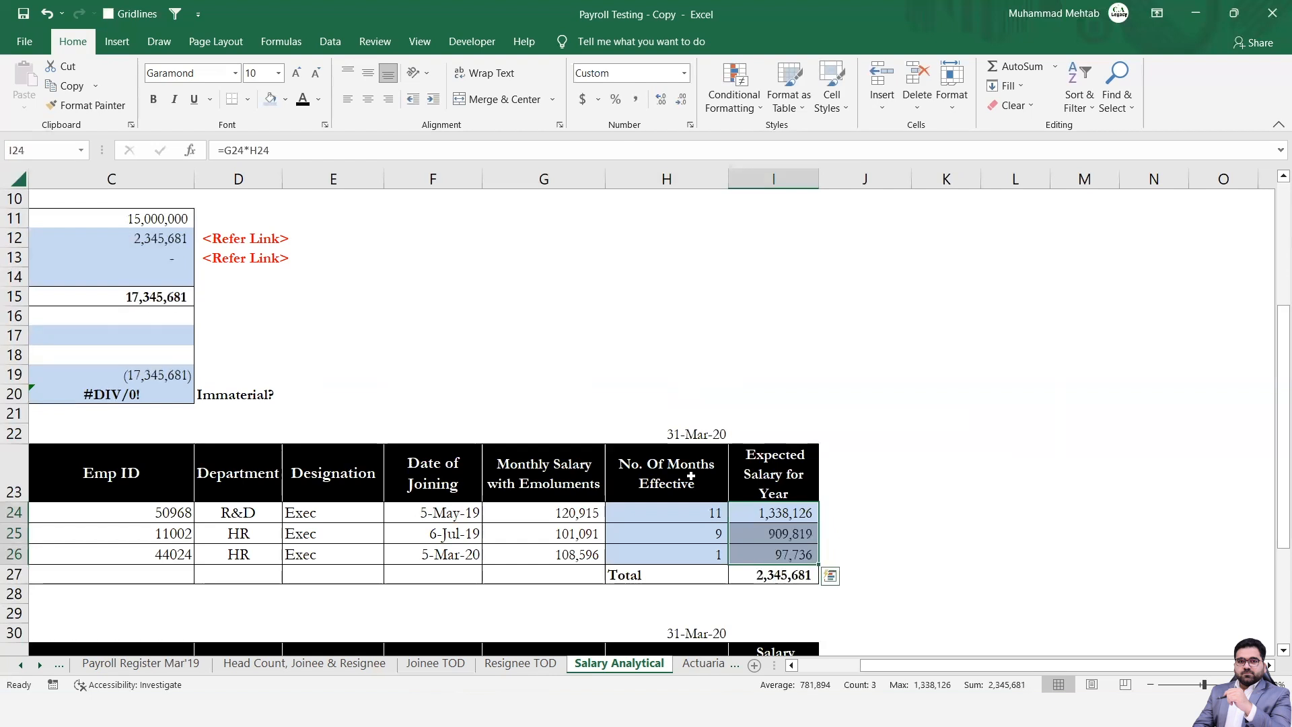
Review the joinees' total expected salary in I27 and its carry-over to the Impact of Joinees line.
key("ctrl+Down")
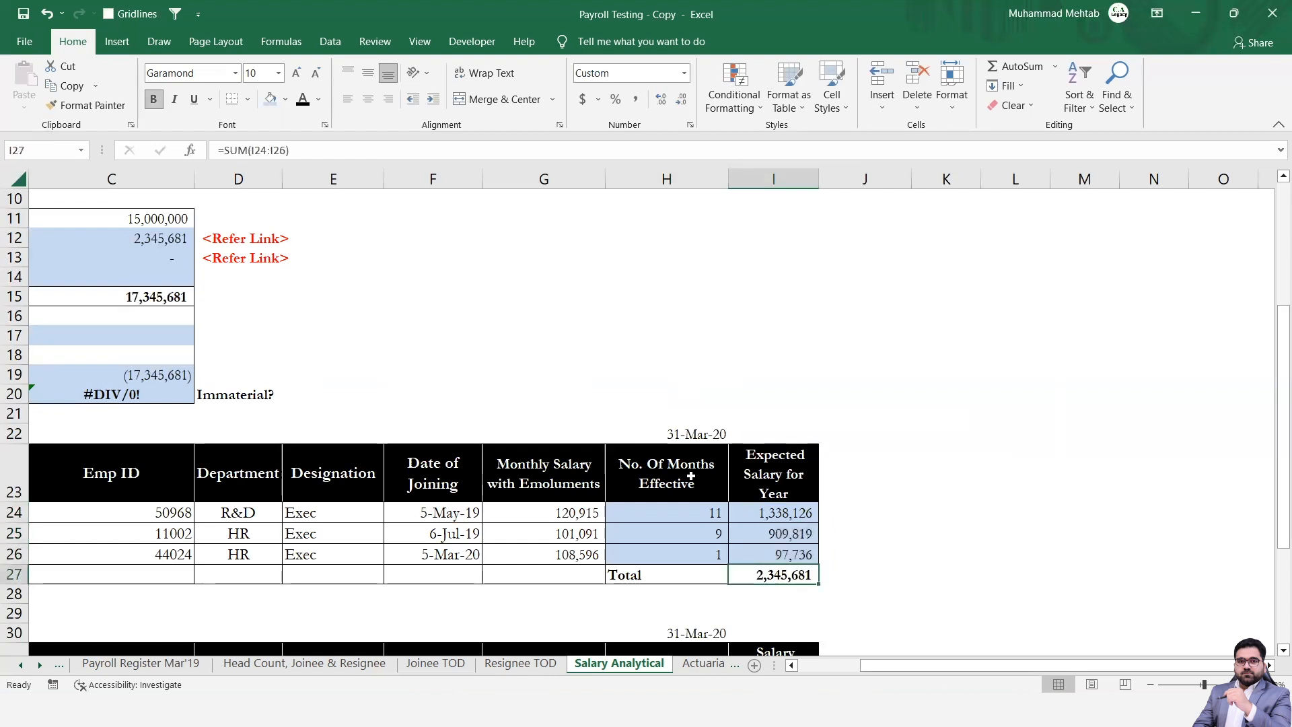
key("ctrl+Left")
key("ctrl+Left")
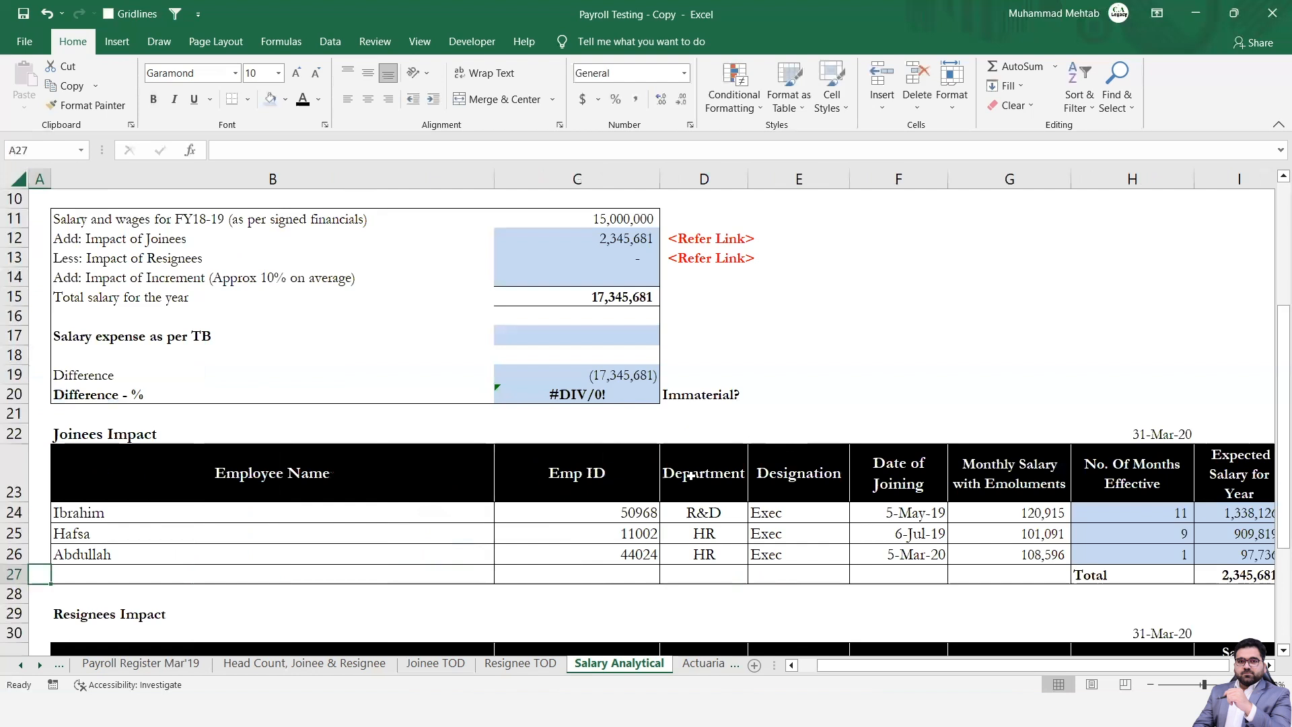
key("Right")
key("Right")
key("Right")
key("Right")
key("Right")
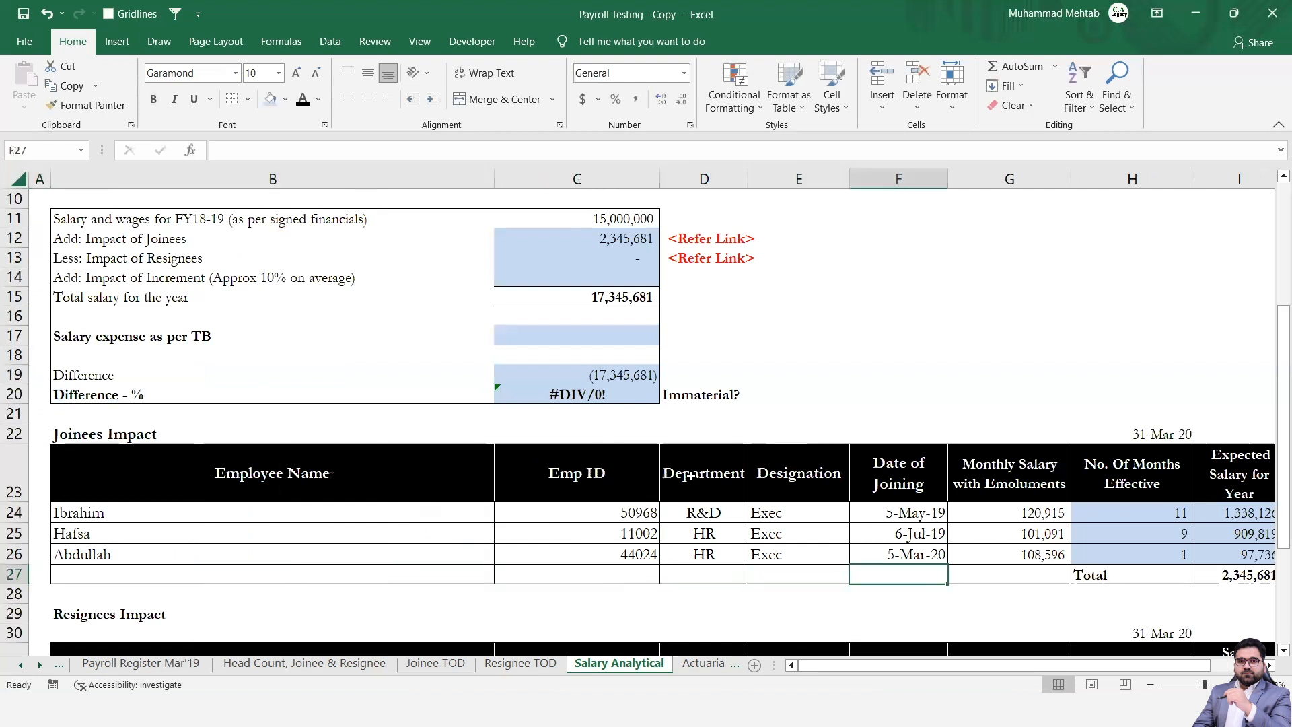
key("Right")
key("Right")
key("Right")
key("Right")
key("Right")
key("Right")
key("Left")
key("Left")
key("Left")
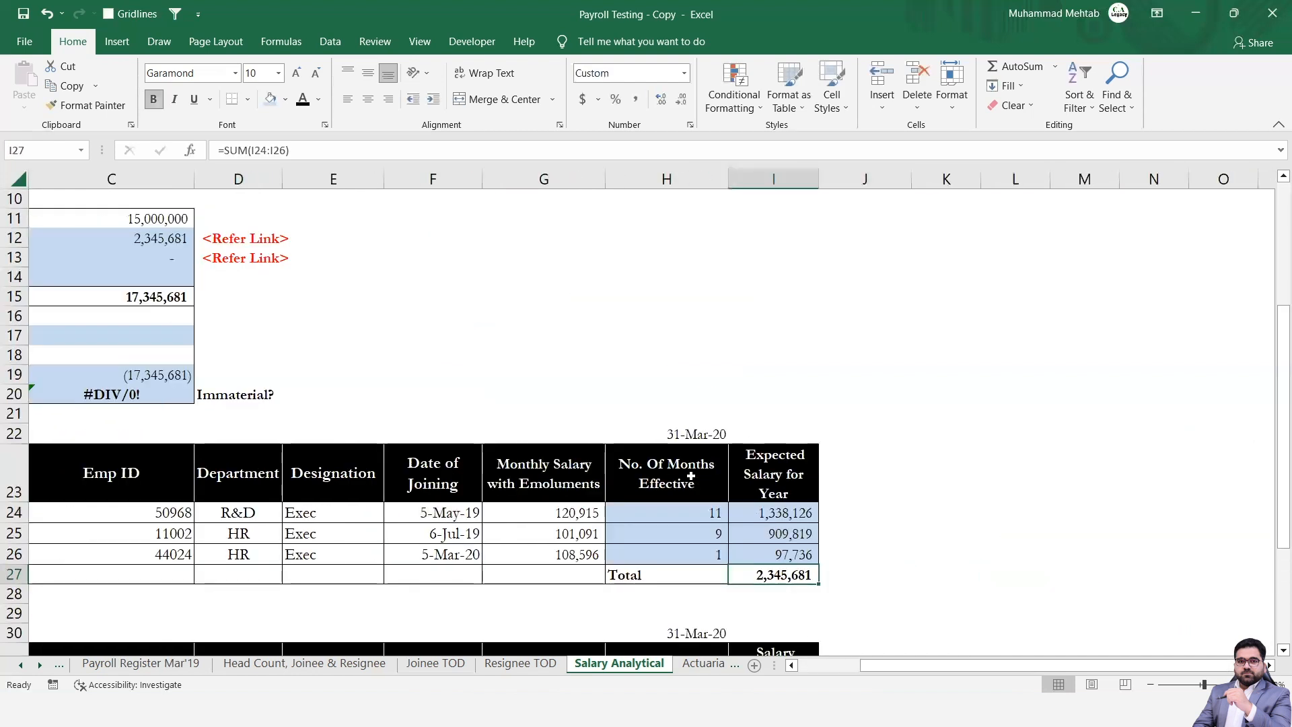
Go down to the Resignees Impact table and look over its columns and employee rows.
key("Down")
key("Down")
key("Down")
key("Down")
key("Down")
key("Down")
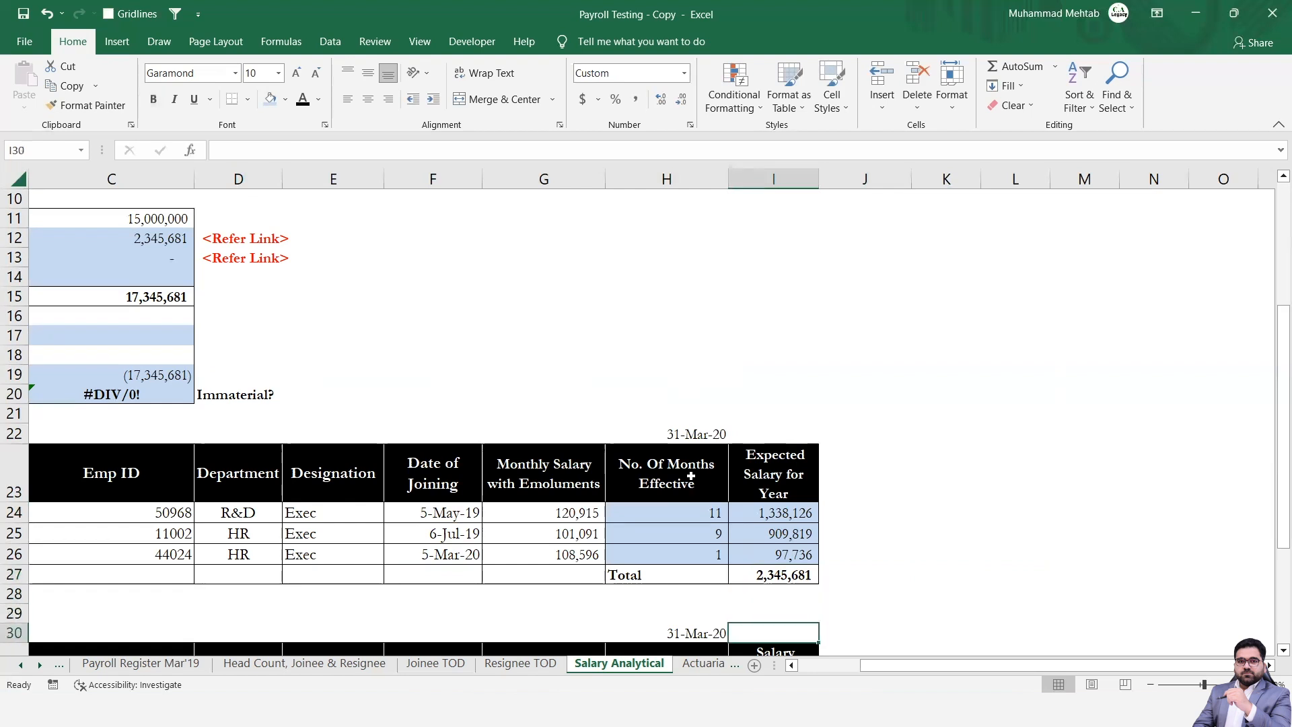
key("Up")
key("Left")
key("Left")
key("Left")
key("Left")
key("Left")
key("Left")
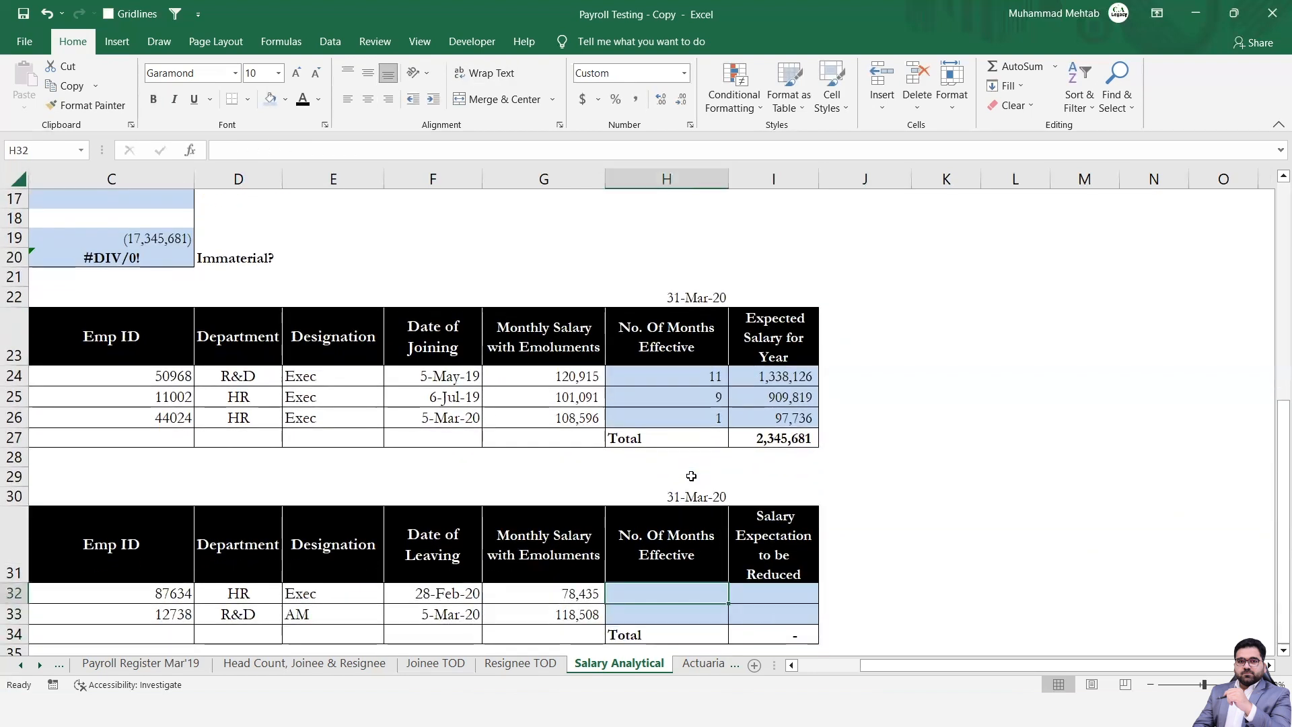
key("Left")
key("Left")
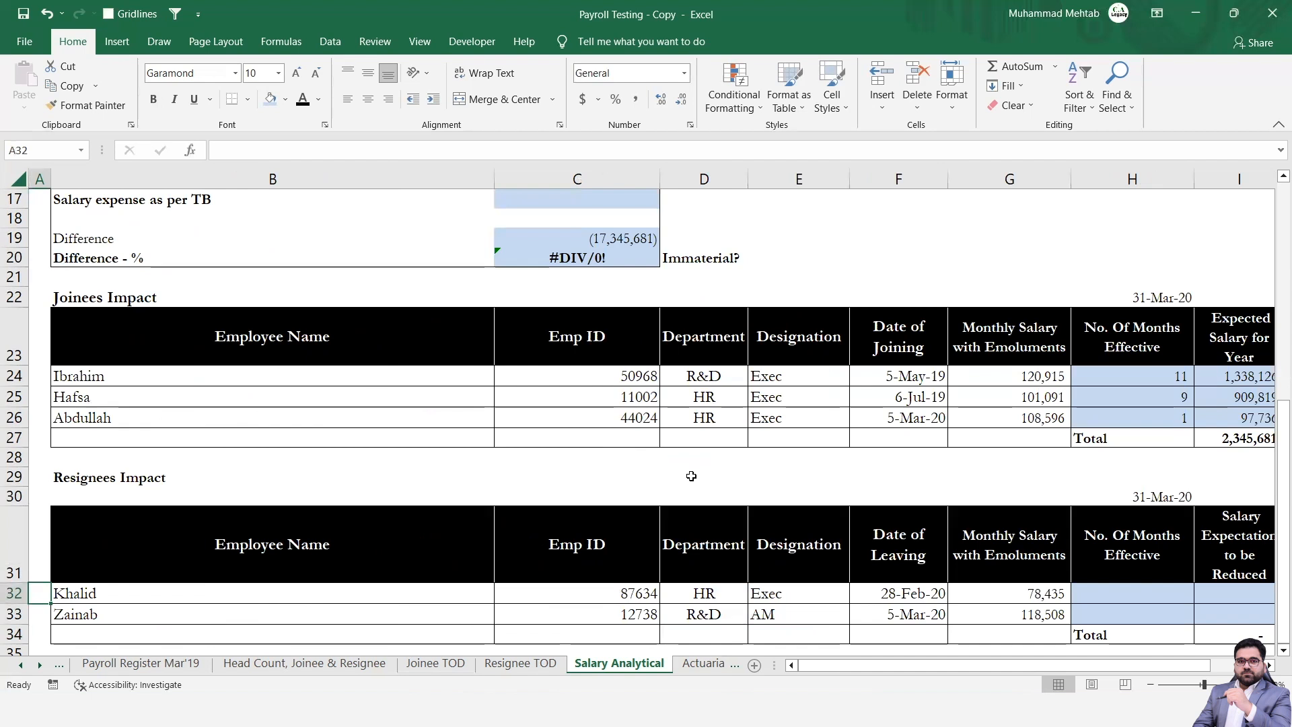
Go across the first resignee's details in row 32 and examine the Date of Leaving.
key("Right")
key("Right")
key("Right")
key("Right")
key("Right")
key("Right")
key("Right")
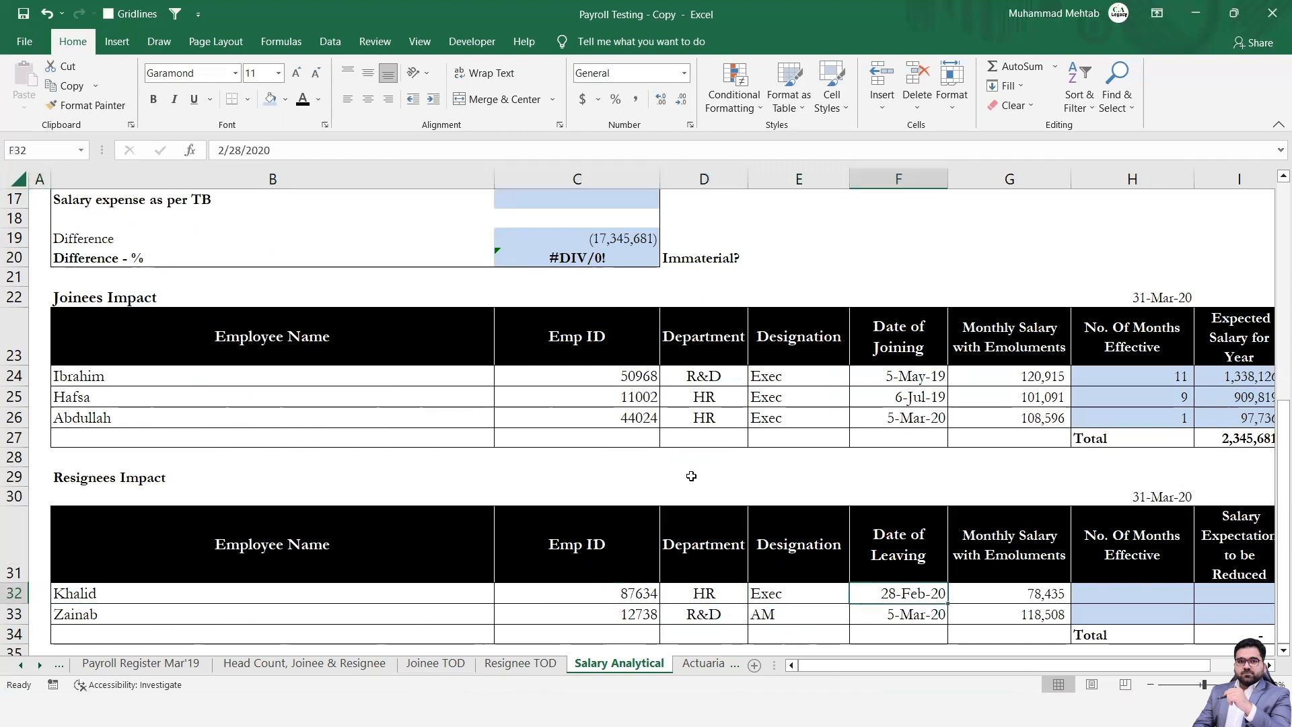
key("Left")
key("Left")
key("Left")
key("Left")
key("Left")
key("Right")
key("Right")
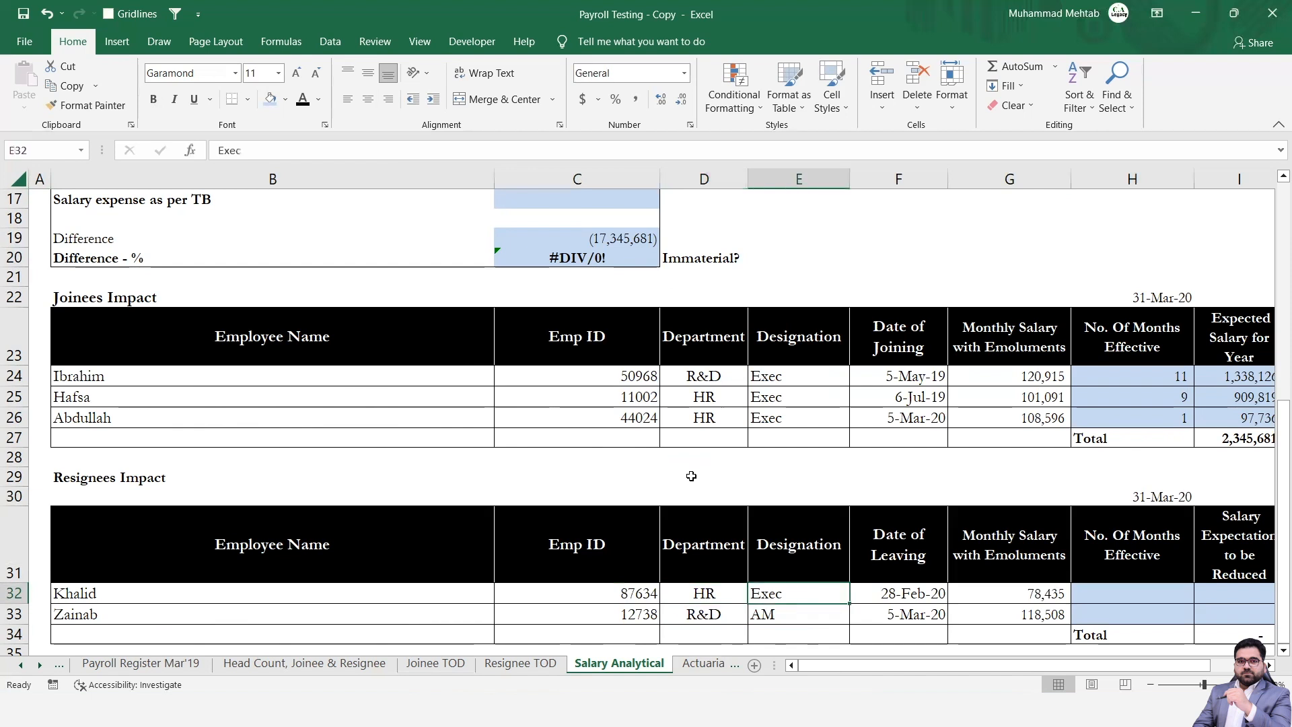
key("Right")
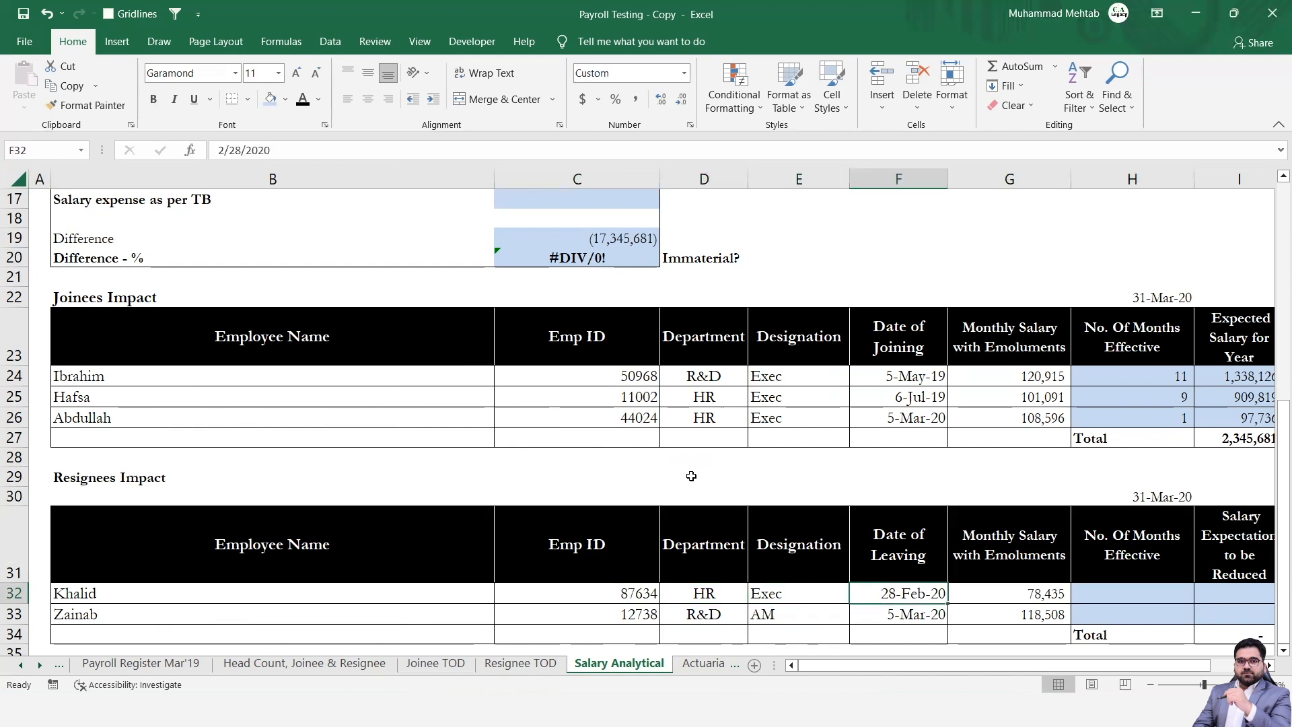
Enter =H30-F32 in H32 to count the days from the first resignee's leaving date to the year end.
key("Right")
key("Right")
scroll(691, 475, "right", 2)
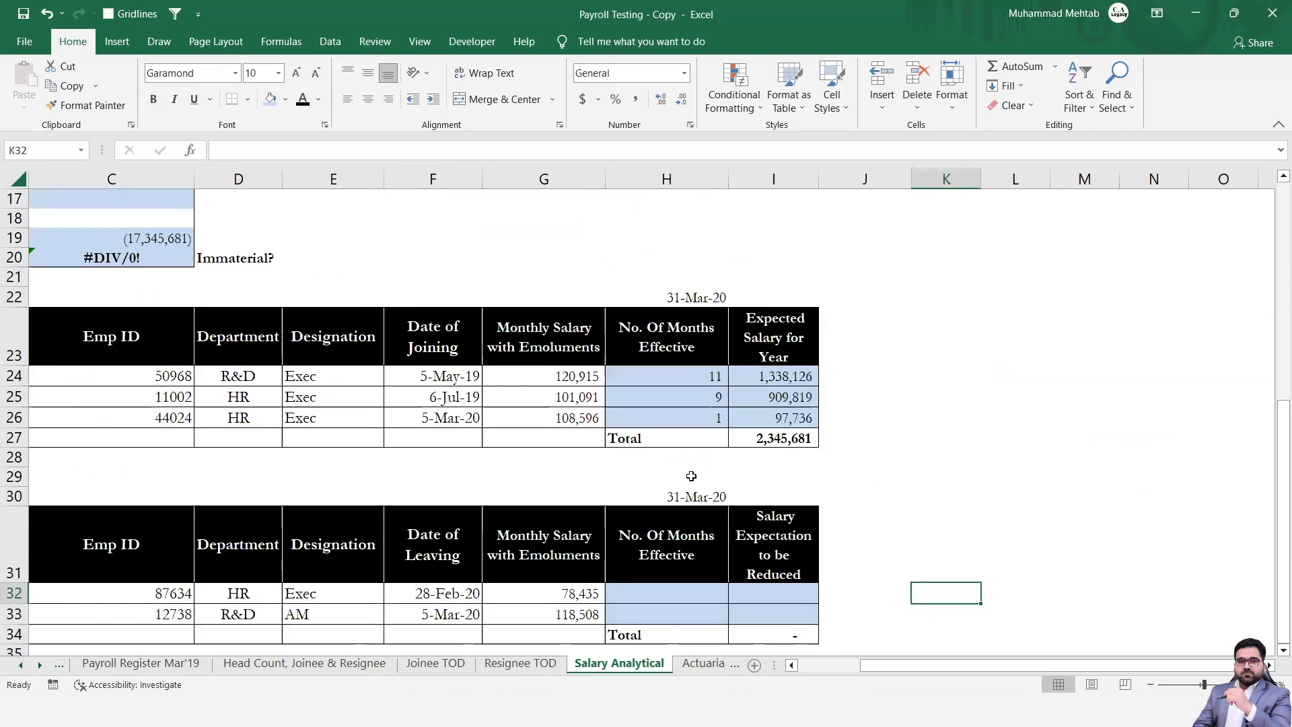
type("=")
key("Up")
key("Up")
type("-")
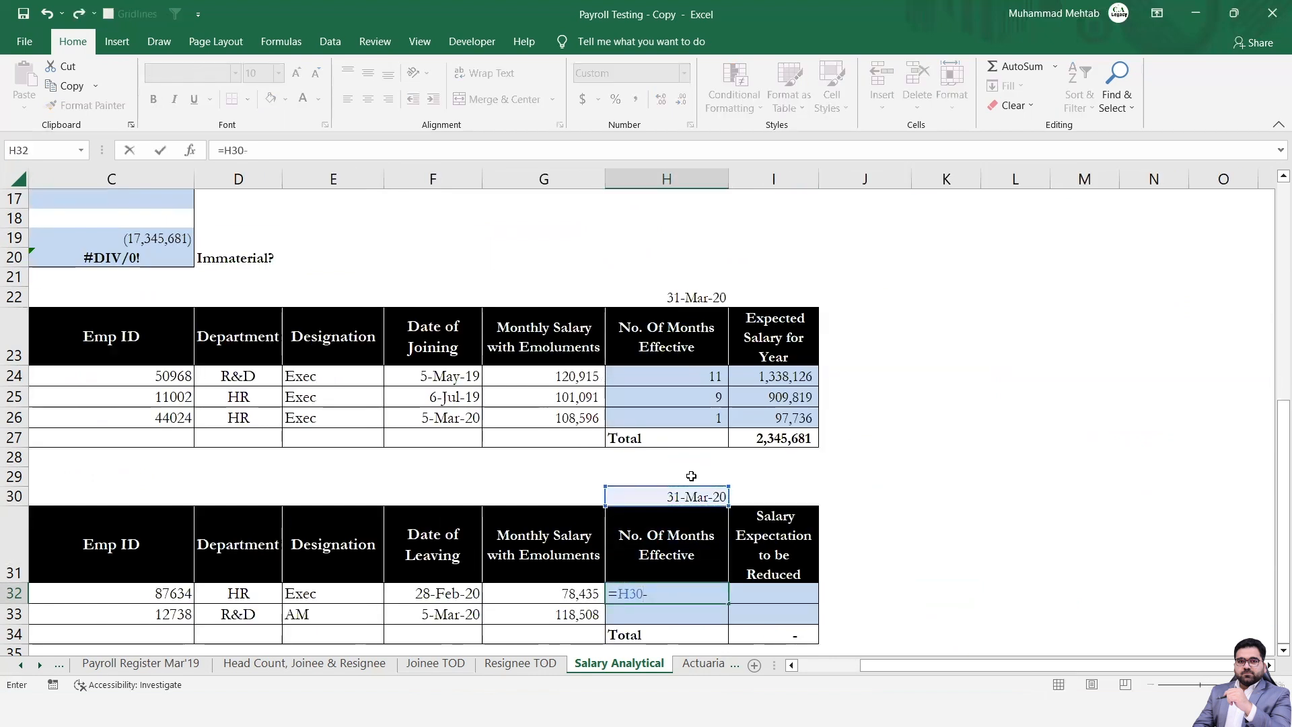
key("Left")
key("Left")
key("Return")
Extend the formula in H32 with +1 and open a bracket ahead of the H30 reference.
key("Up")
key("F2")
type("+1")
key("Left")
key("Left")
key("Left")
key("Left")
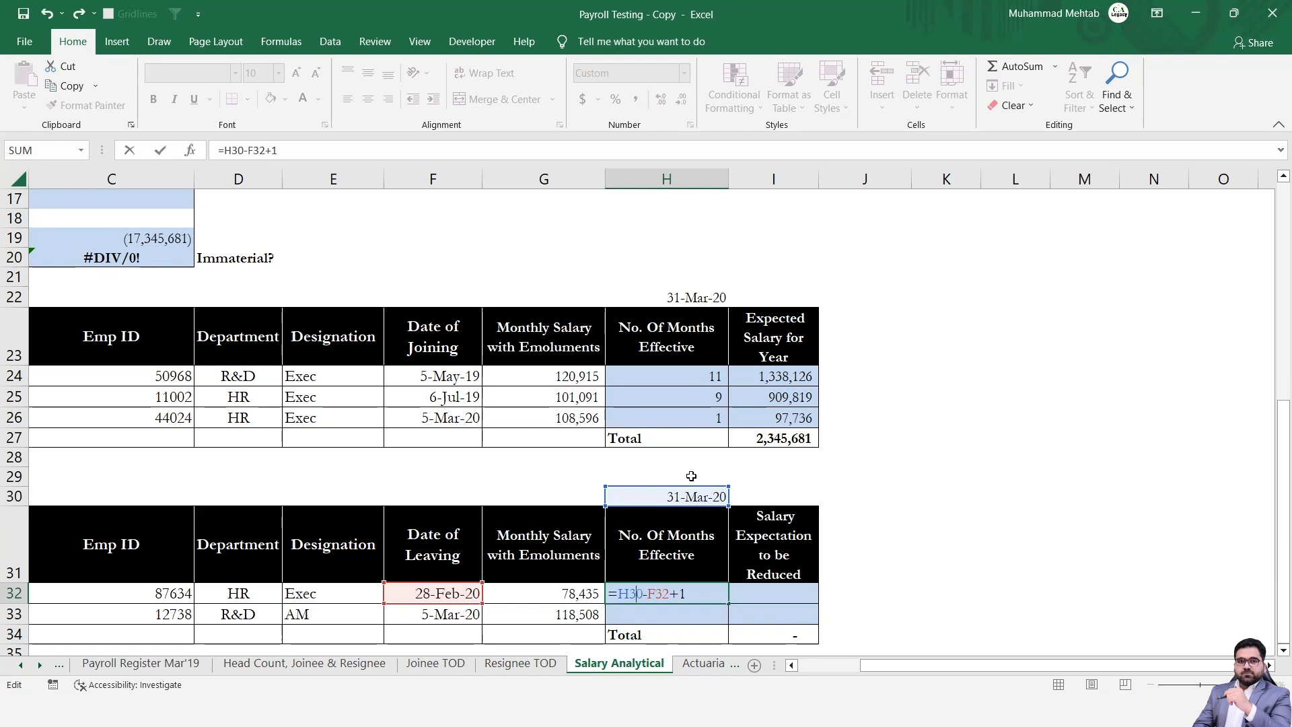
type("(")
key("Right")
key("Right")
key("Right")
key("Right")
key("Right")
key("Right")
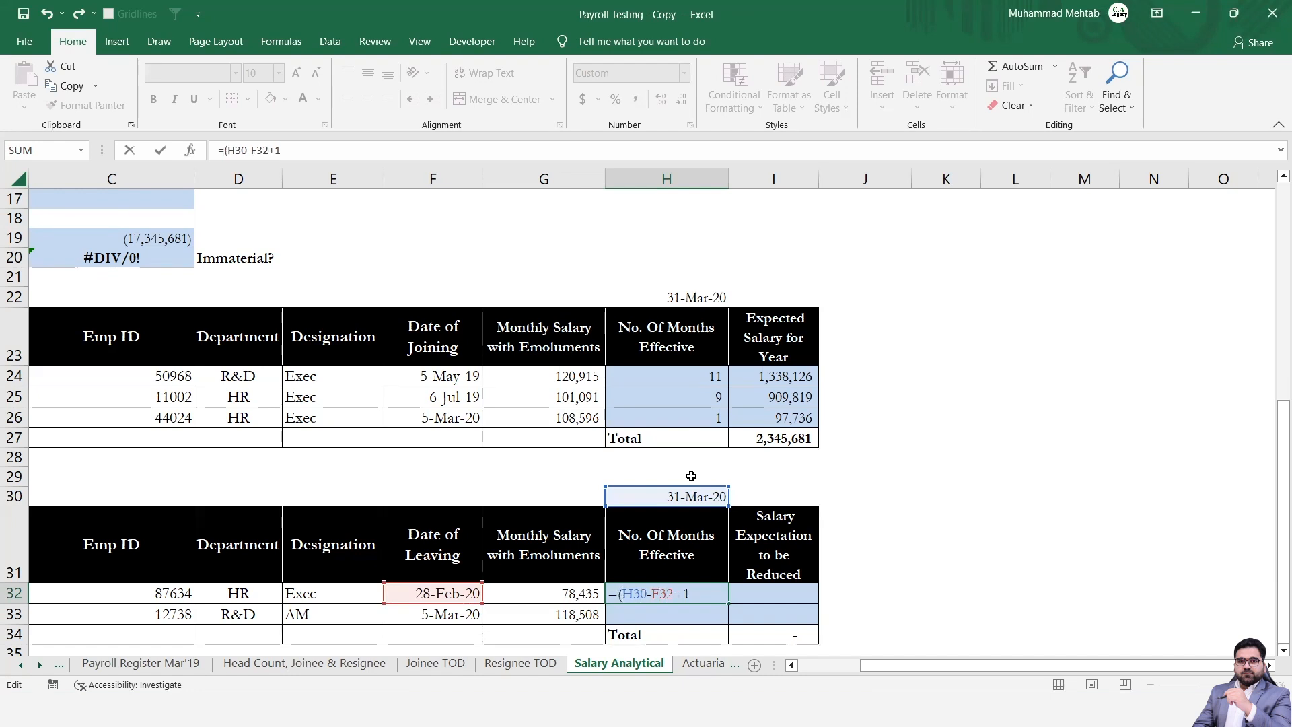
Complete the H32 formula as =($H$30-F32+1)/30 with an absolute year-end reference and fill it down to H33.
key("shift+Left")
key("shift+Left")
key("shift+Left")
key("F4")
key("Right")
key("Right")
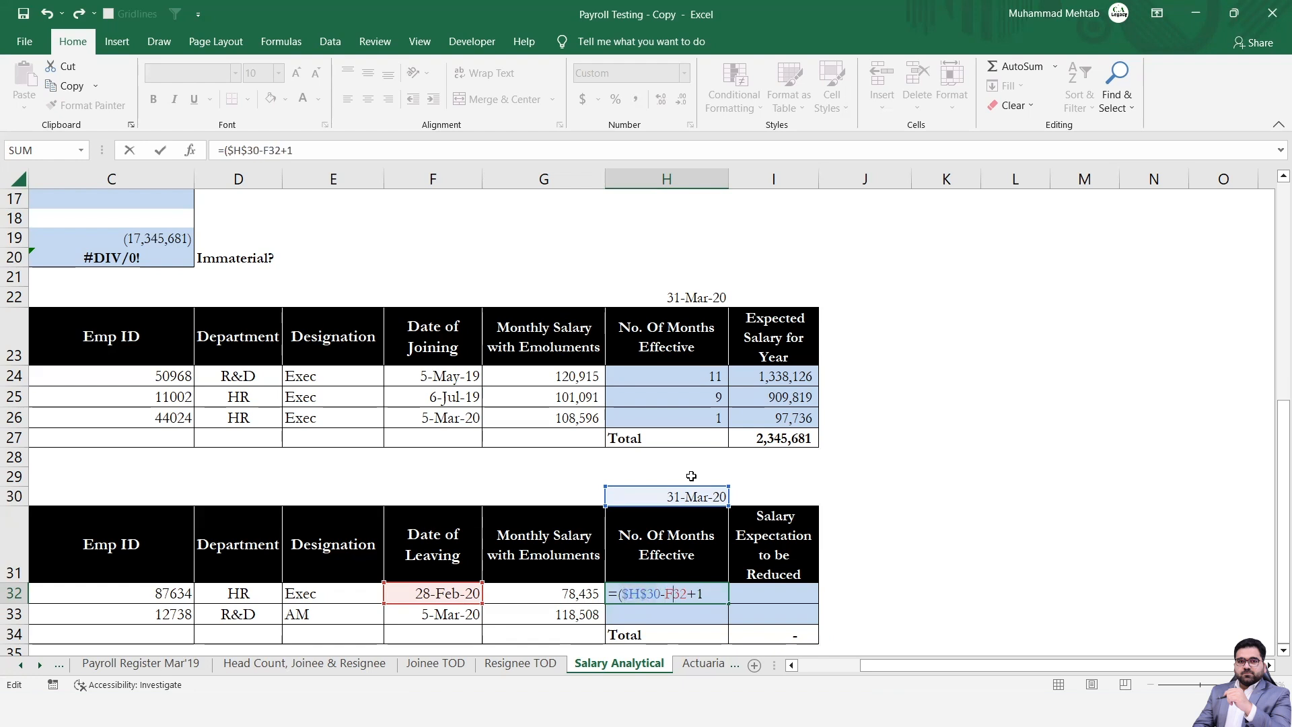
type(")/3")
key("Return")
key("Up")
key("shift+Down")
key("ctrl+d")
Calculate the resignees' salary reduction with =G32*H32 in I32 and fill it down to I33.
key("Right")
type("=")
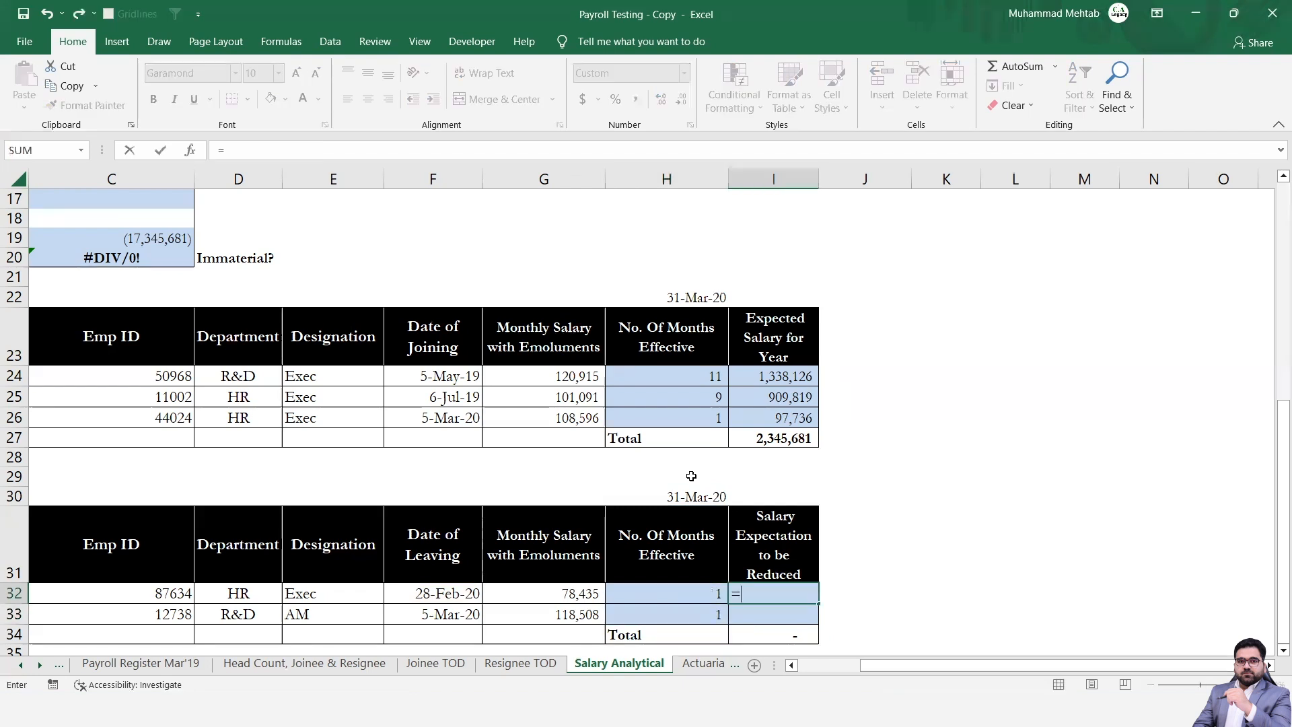
key("Left")
key("Left")
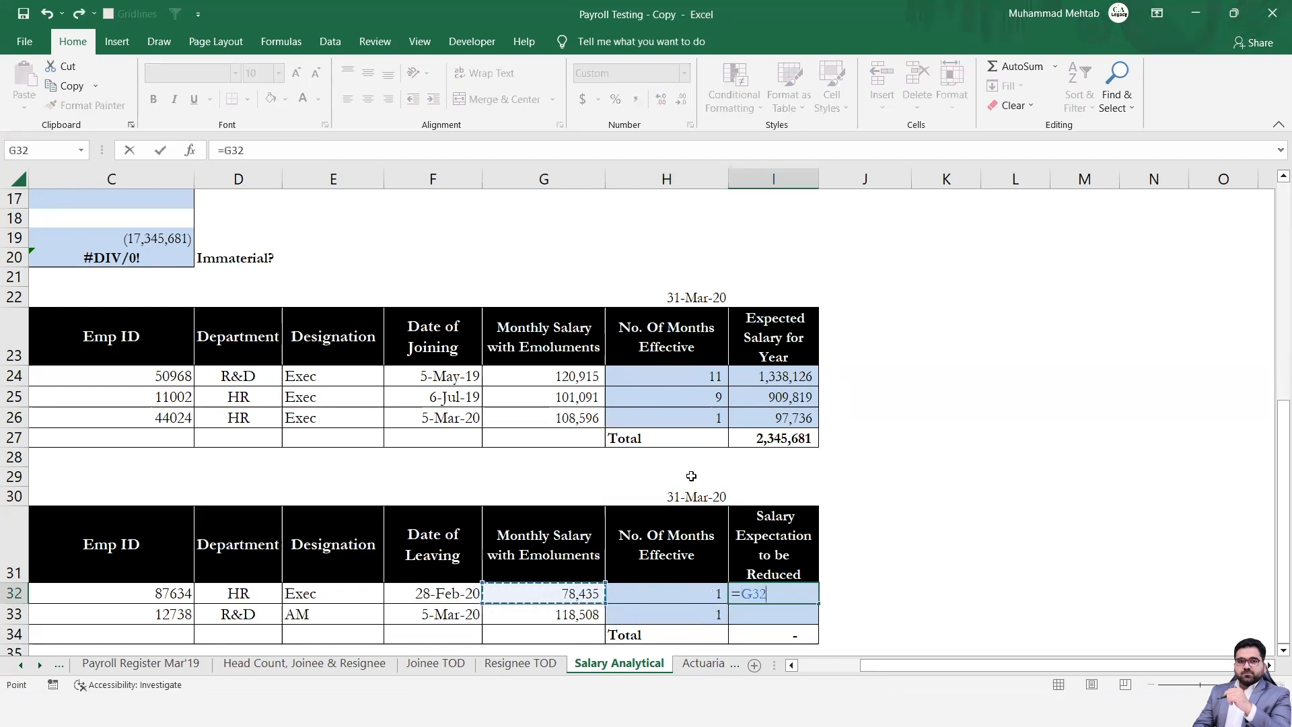
type("*")
key("Left")
key("ctrl+Return")
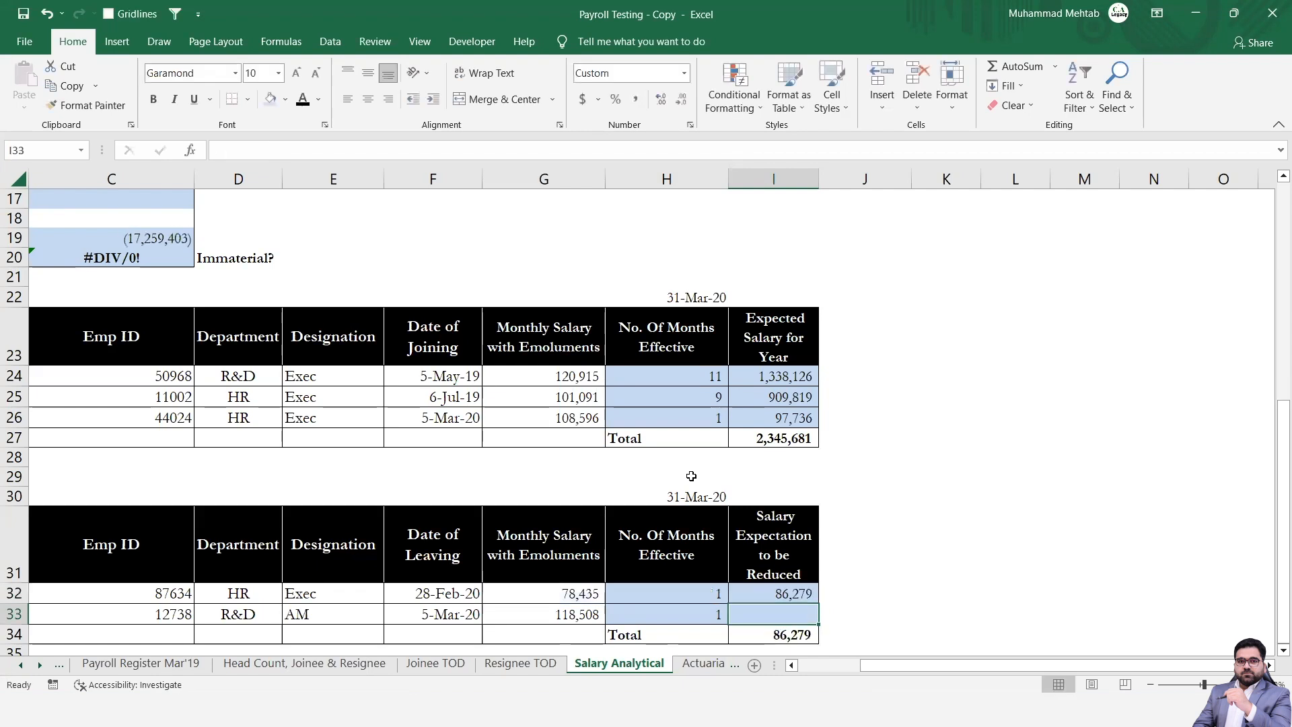
key("shift+Down")
key("ctrl+d")
key("Down")
key("Down")
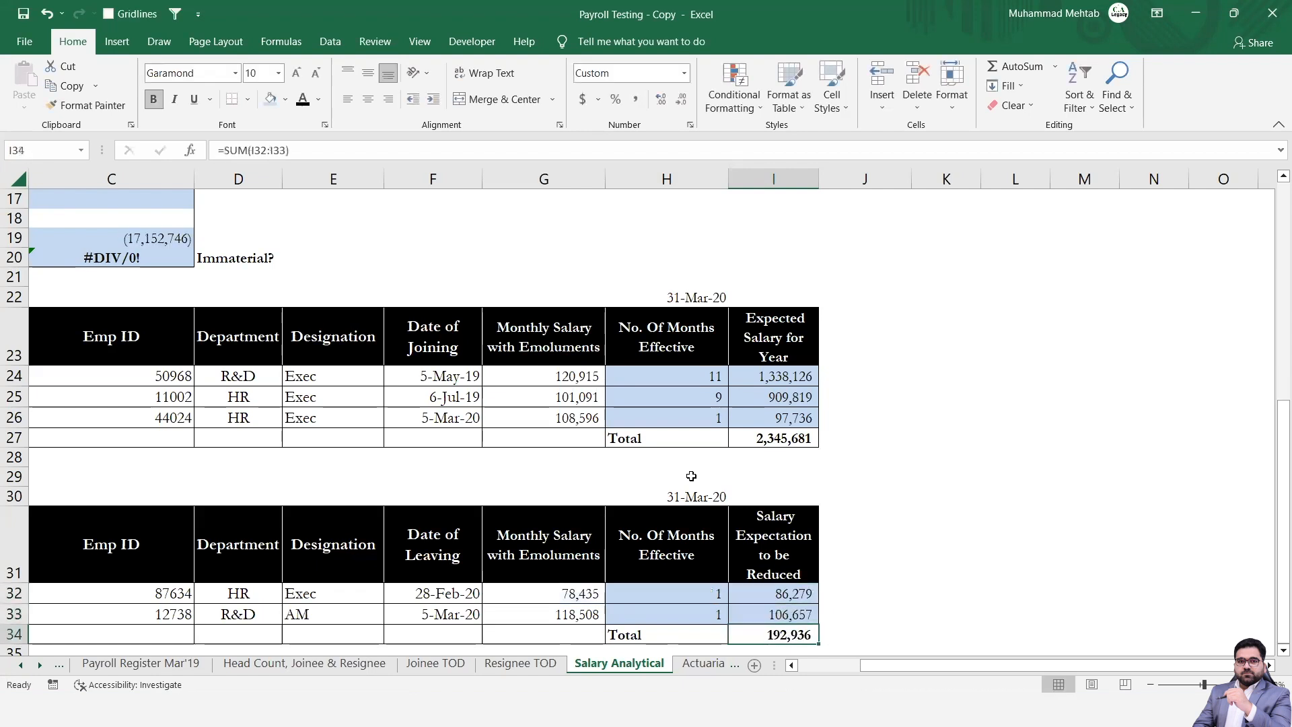
Show the resignees' effective months in H32 and H33 with two decimal places.
scroll(691, 476, "down", 1)
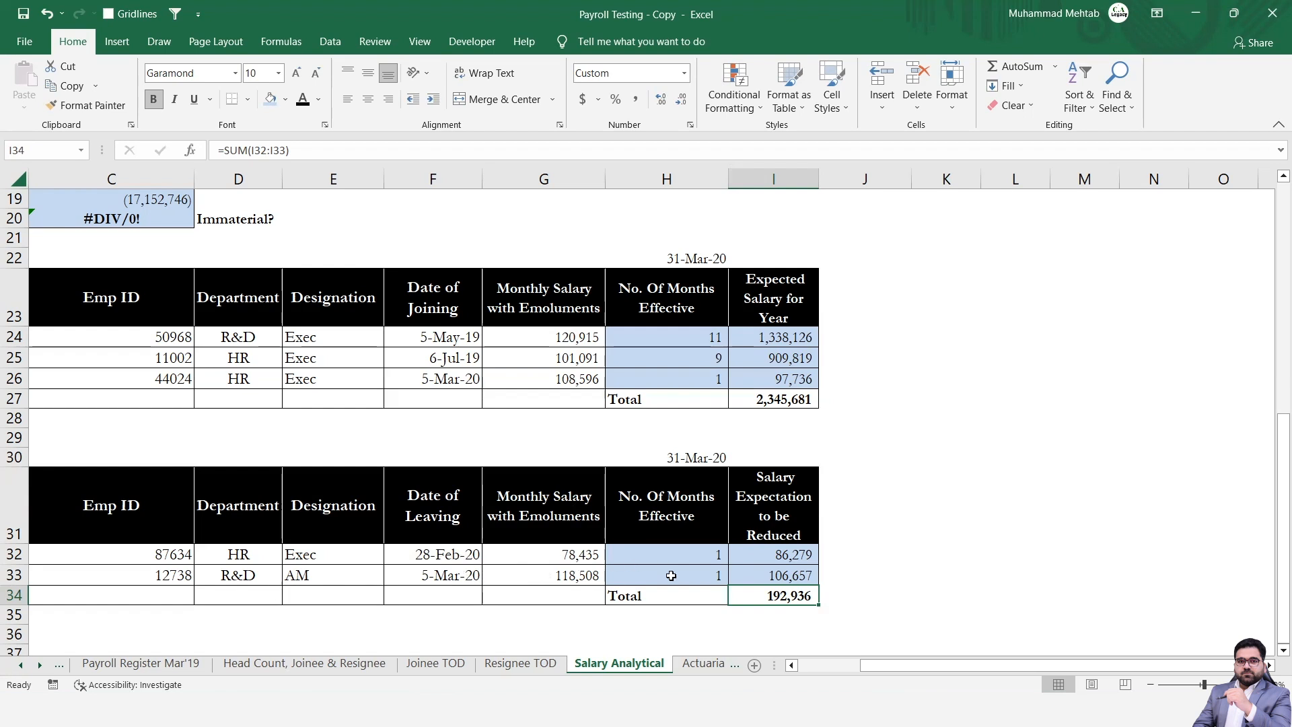
left_click(708, 558)
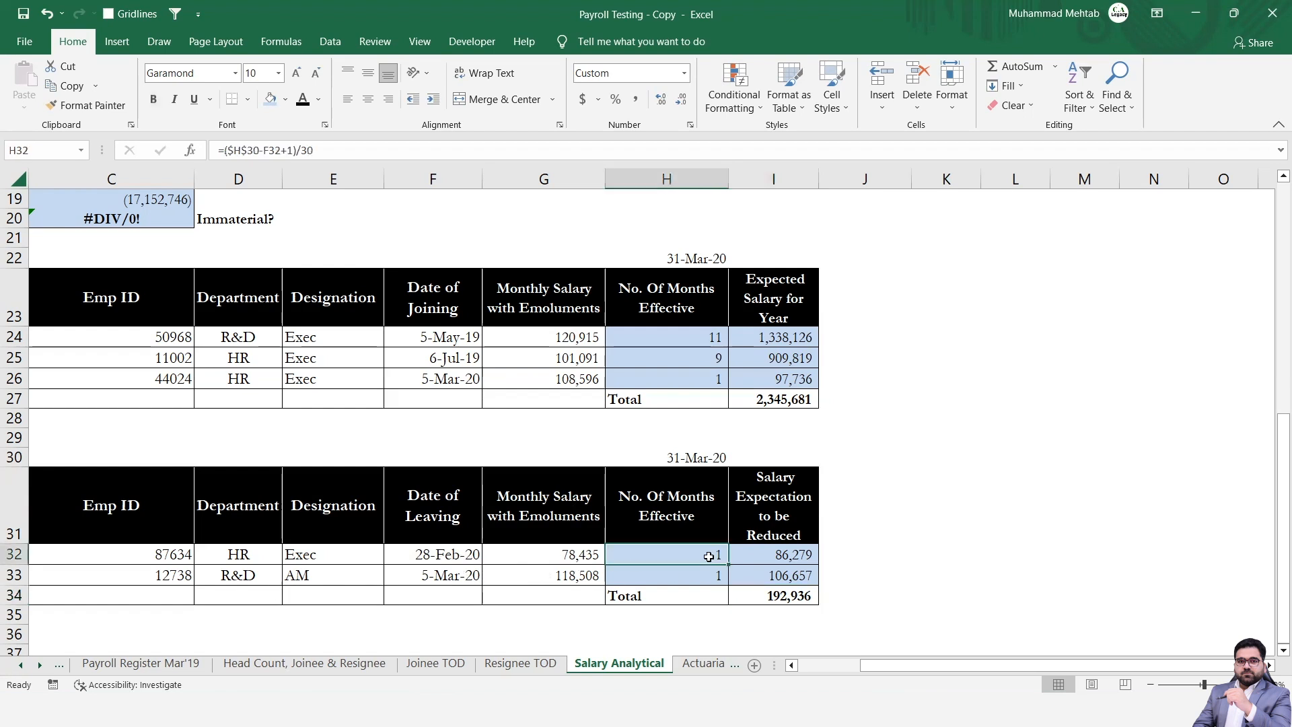
left_click(661, 101)
left_click(662, 101)
key("Down")
left_click(663, 104)
left_click(662, 104)
Go back up to the reconciliation, trace the Impact of Joinees amount in C12 to its source total in I27, and return to C12.
key("Left")
key("Left")
key("Left")
key("Left")
key("Left")
key("Left")
key("Left")
key("Up")
key("Up")
key("Up")
key("Up")
key("Up")
key("Up")
key("Up")
key("Up")
key("Up")
key("Up")
key("Up")
key("Up")
key("Up")
key("Up")
key("Up")
key("Up")
key("Up")
key("Up")
key("Up")
key("Up")
key("Up")
key("Up")
key("Up")
key("Up")
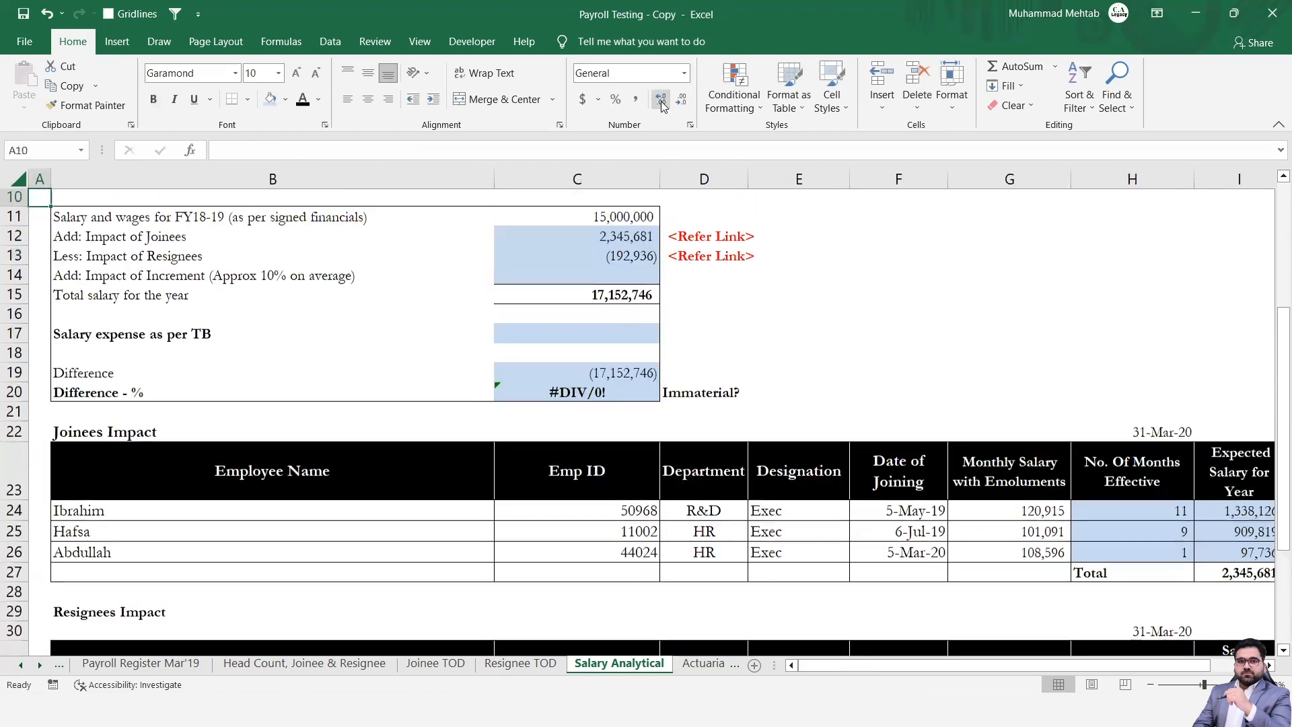
key("Right")
key("Right")
key("Down")
key("Down")
key("Right")
key("Down")
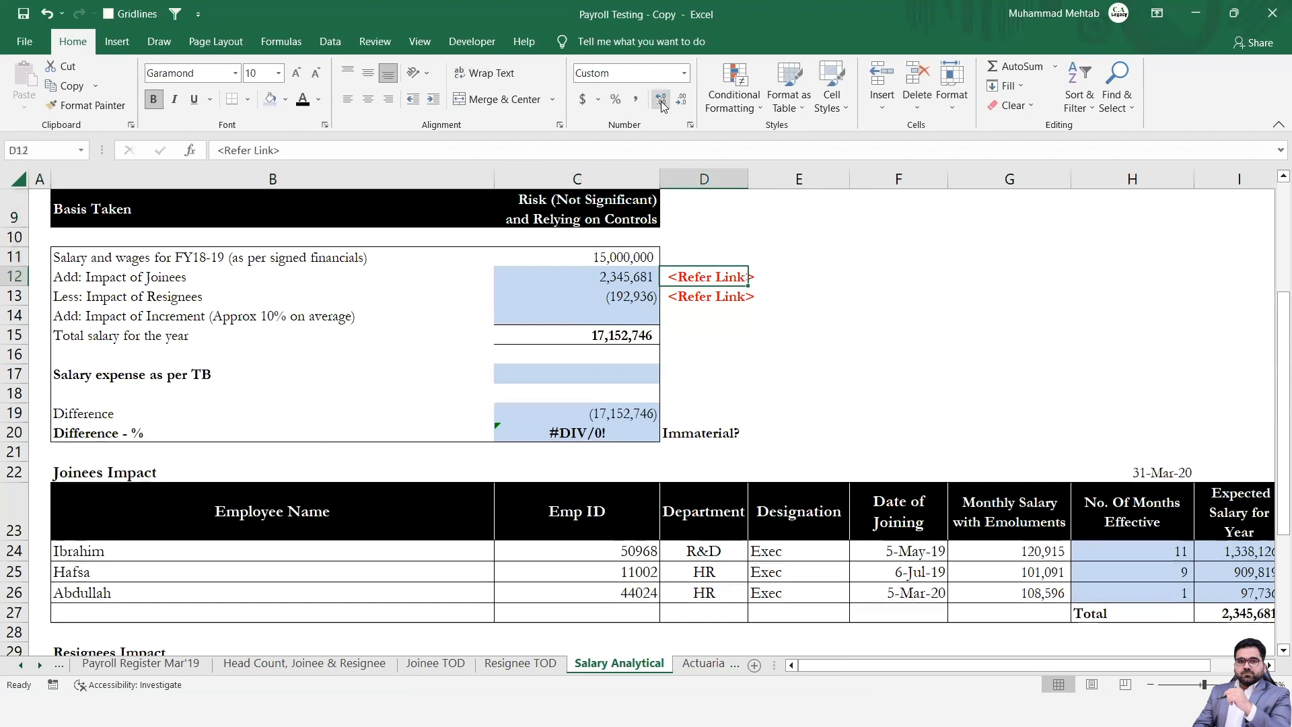
key("Left")
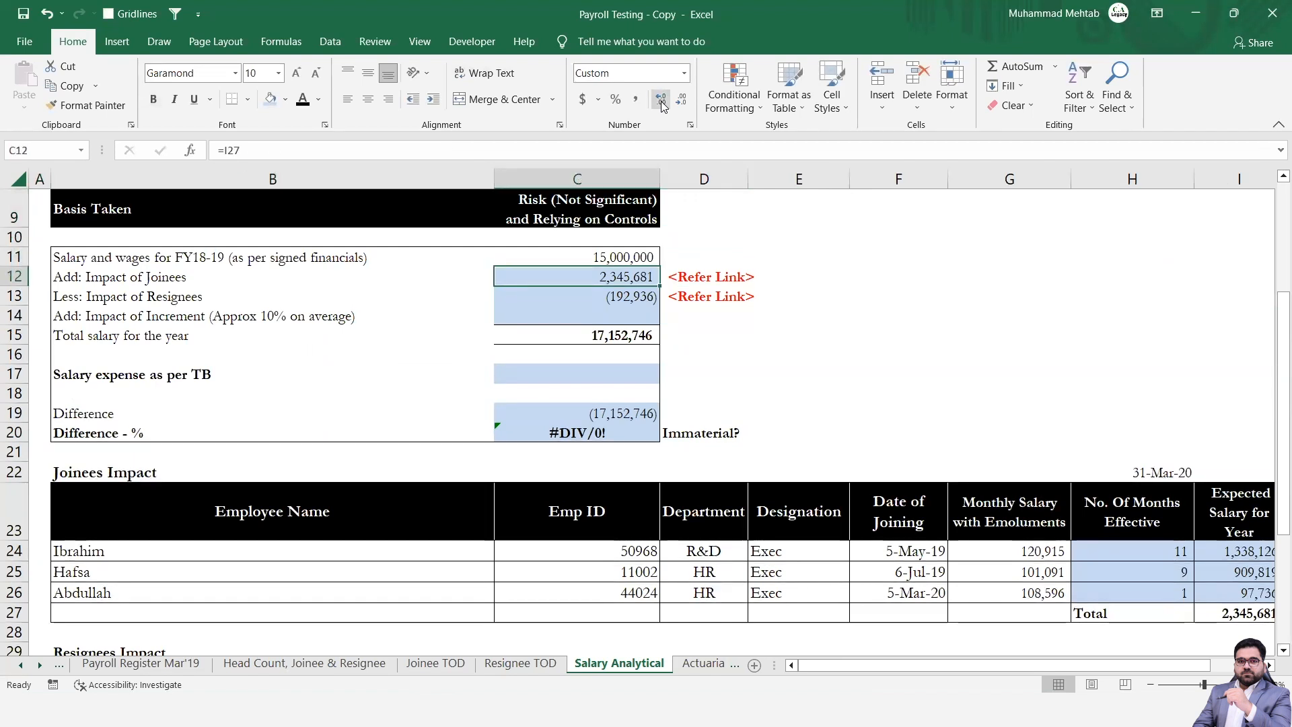
key("ctrl+bracketleft")
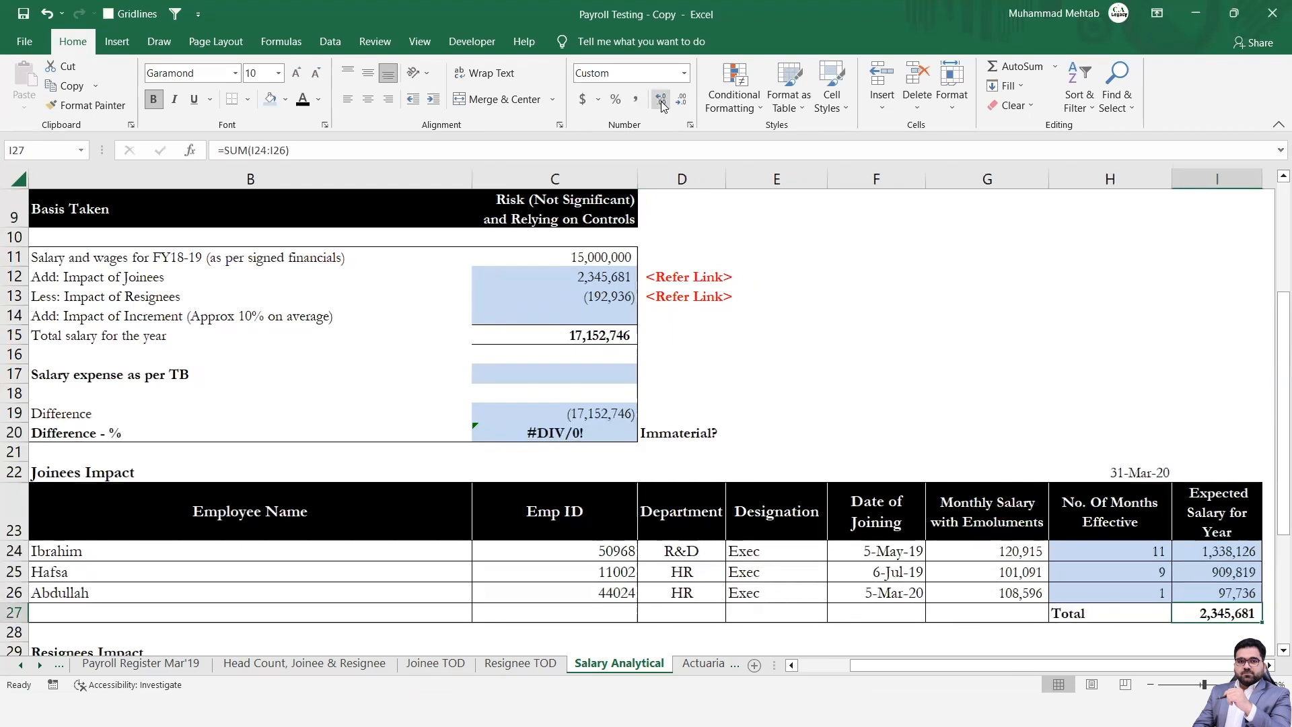
left_click(586, 280)
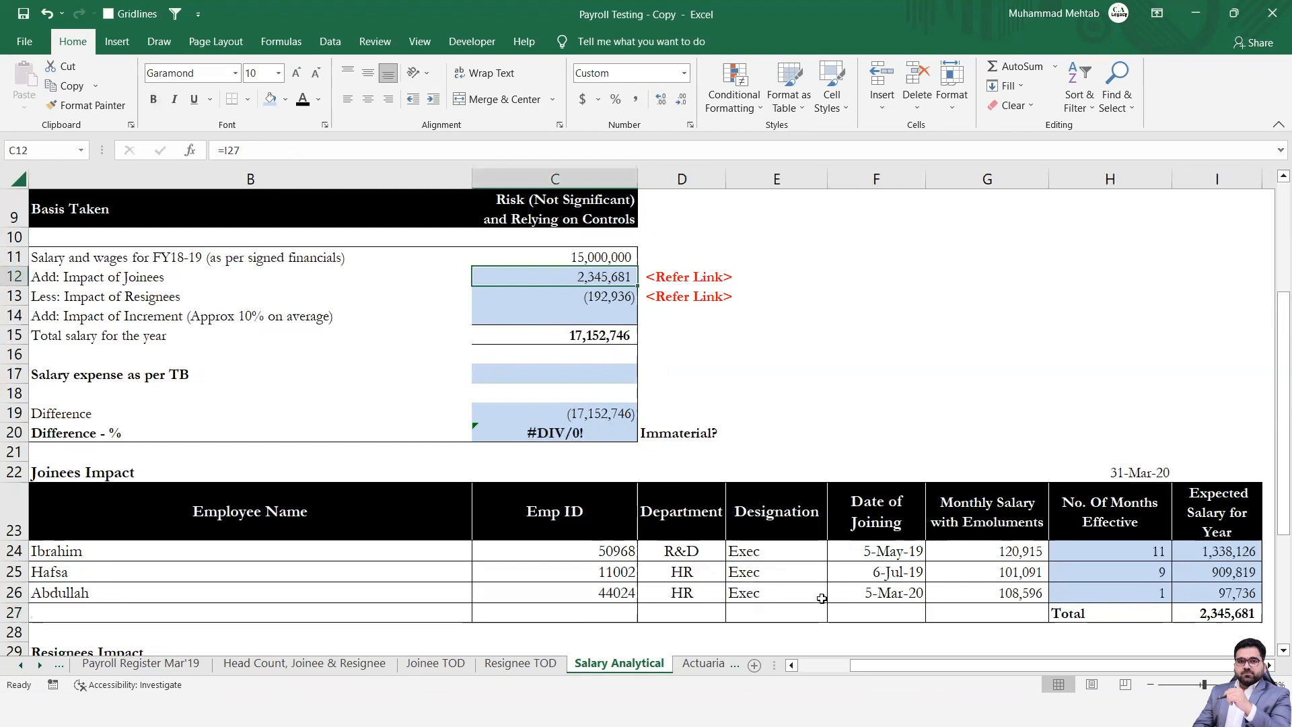
Enter =C11*10% in C14 as the impact of increment and review the reconciliation lines around it.
left_click(602, 318)
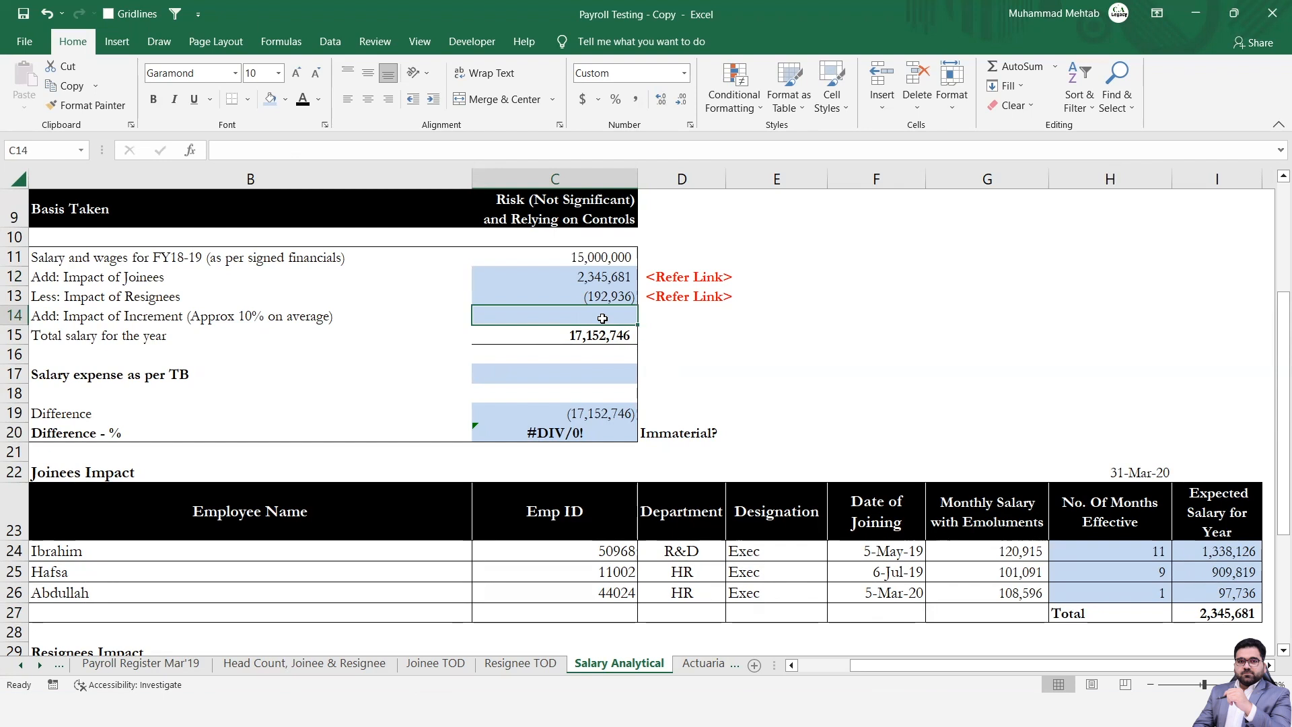
type("=")
key("Up")
key("Up")
key("Up")
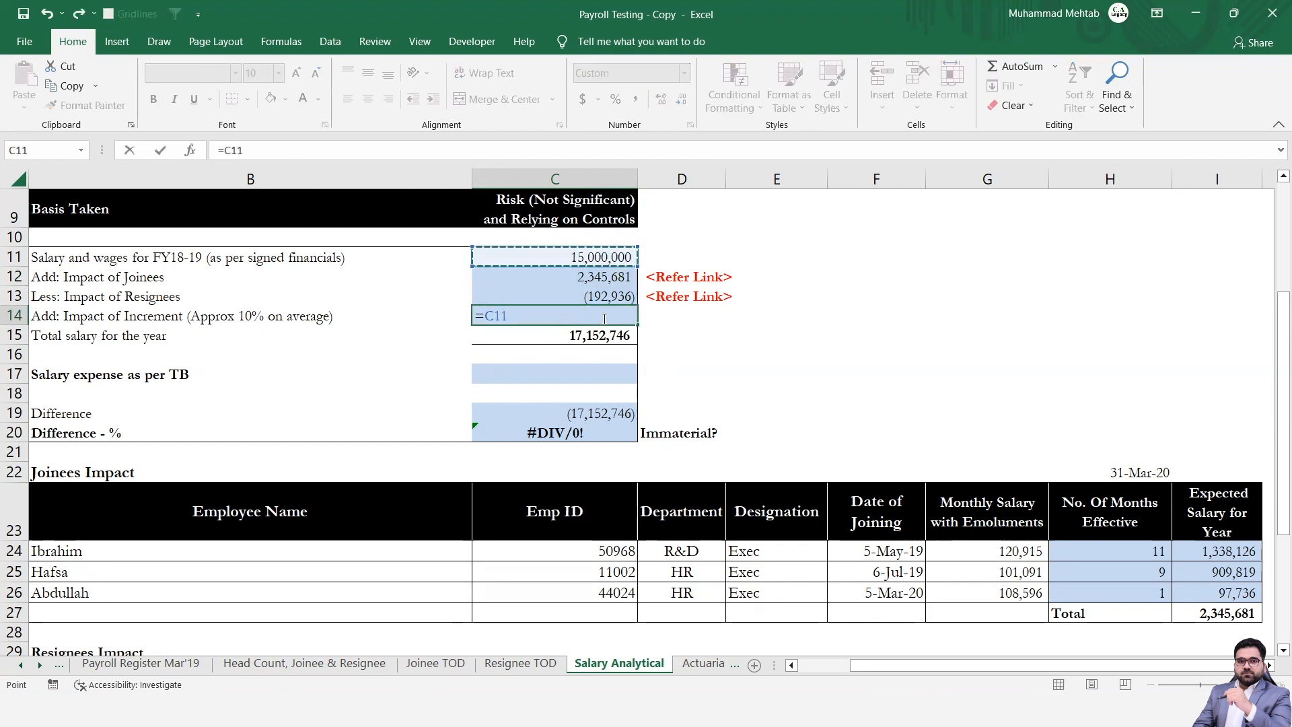
type("*10%")
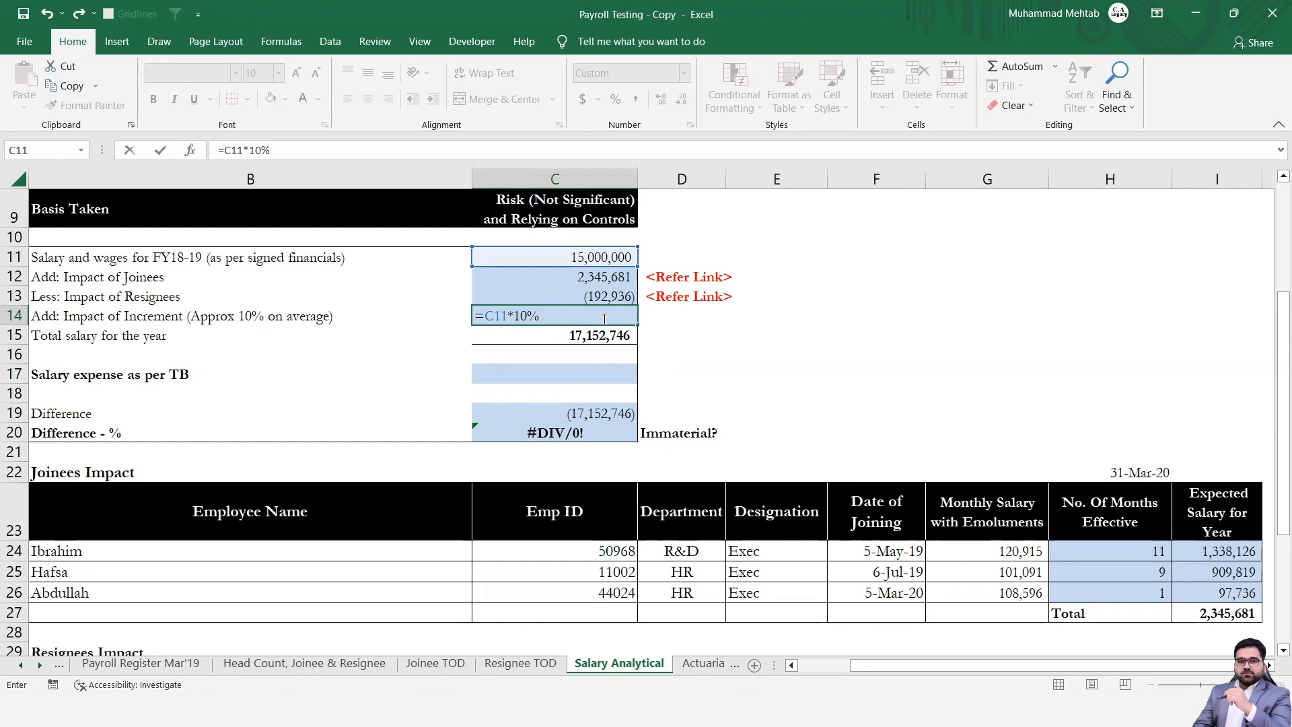
key("Return")
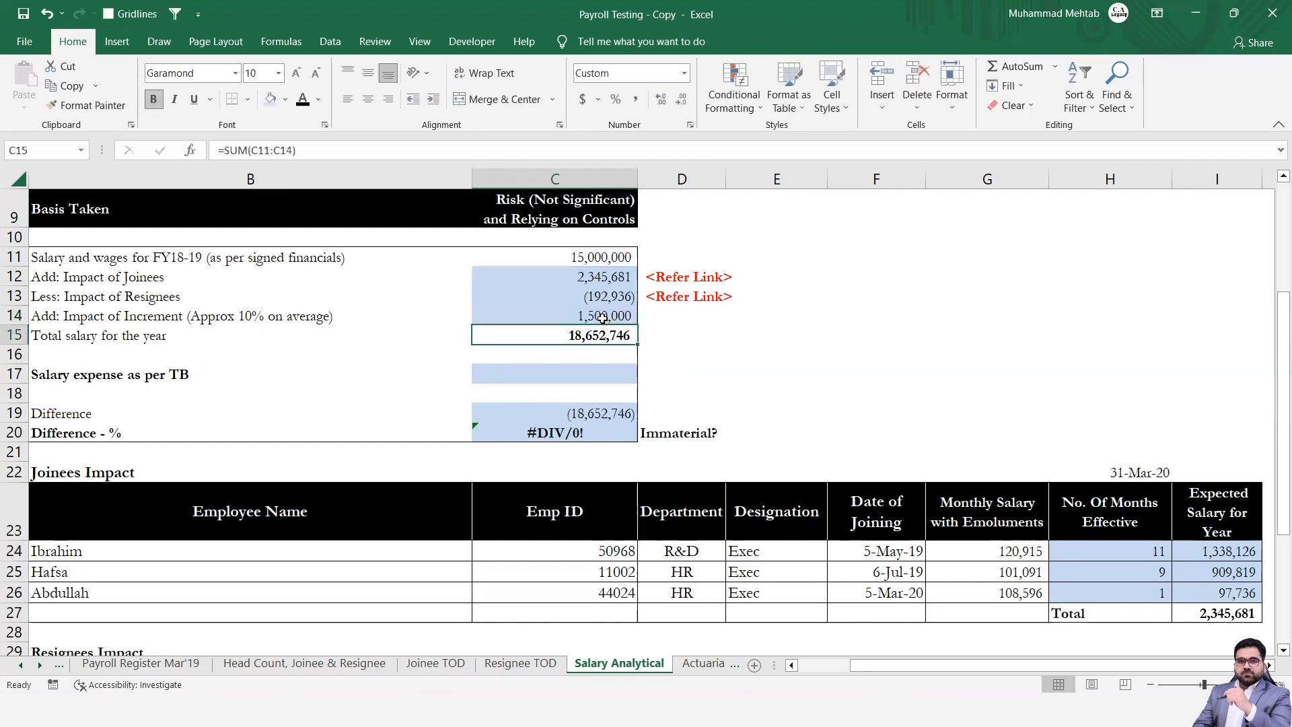
key("Return")
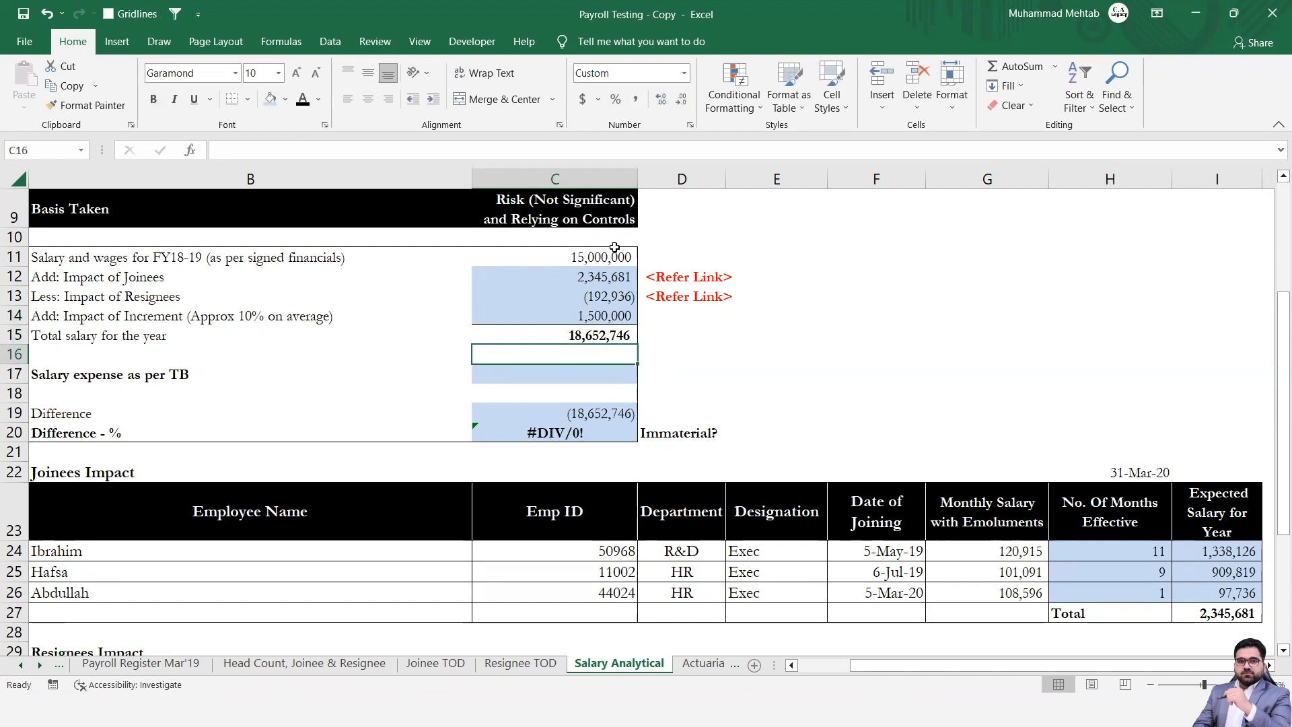
left_click(590, 286)
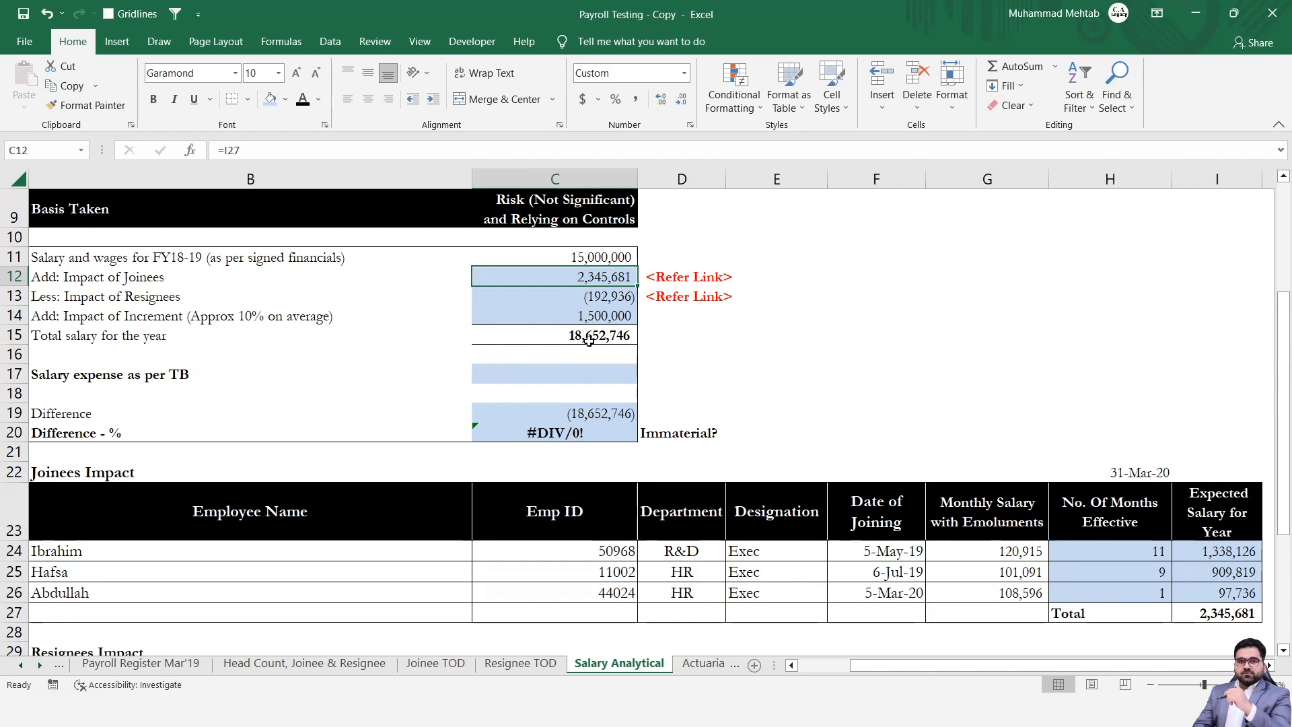
Link Salary expense as per TB in C17 to the Salary debit in D24 of the Trial Balance sheet.
left_click(540, 373)
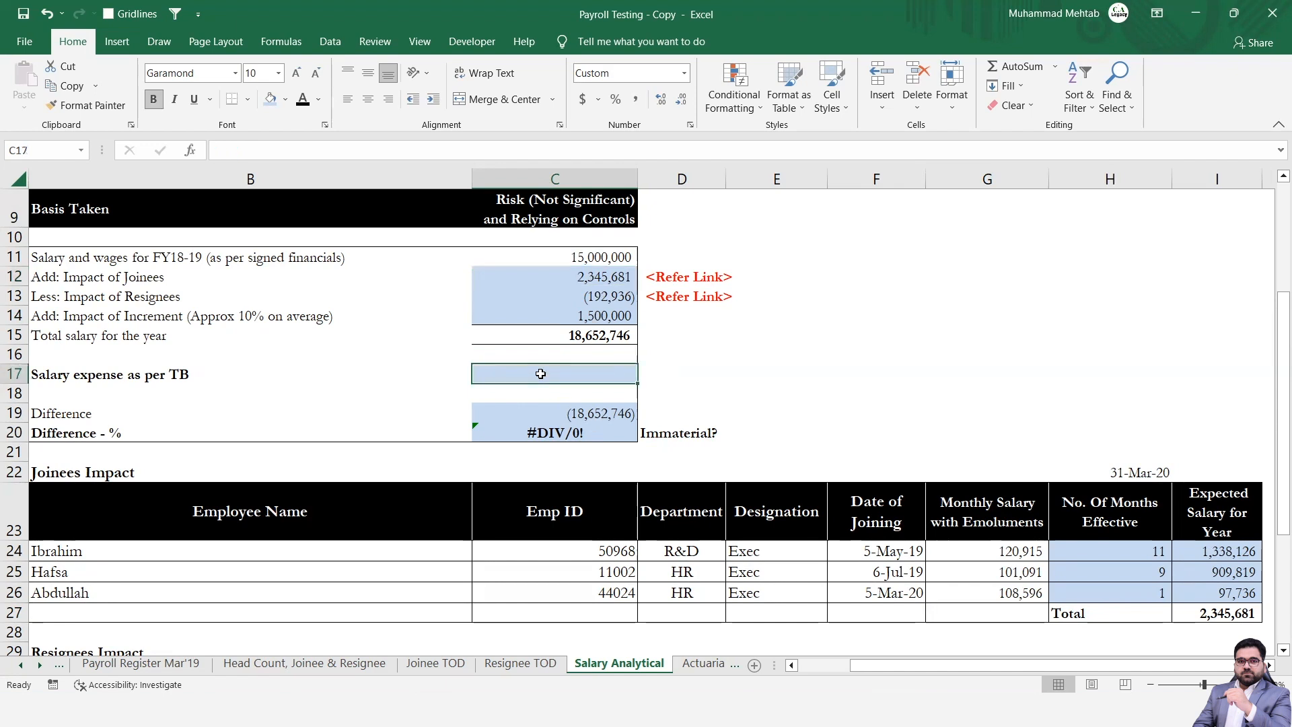
type("=")
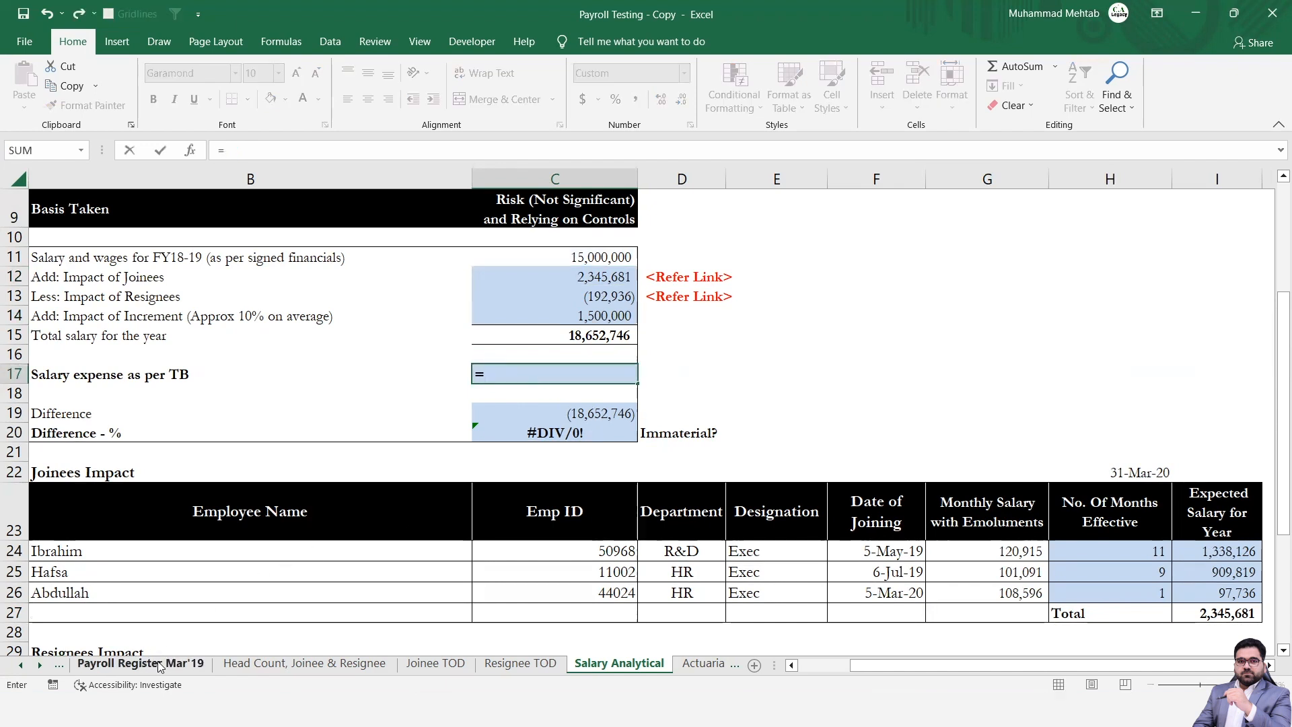
left_click(139, 663)
key("ctrl+Page_Up")
key("ctrl+Page_Up")
key("ctrl+Page_Up")
key("ctrl+Page_Up")
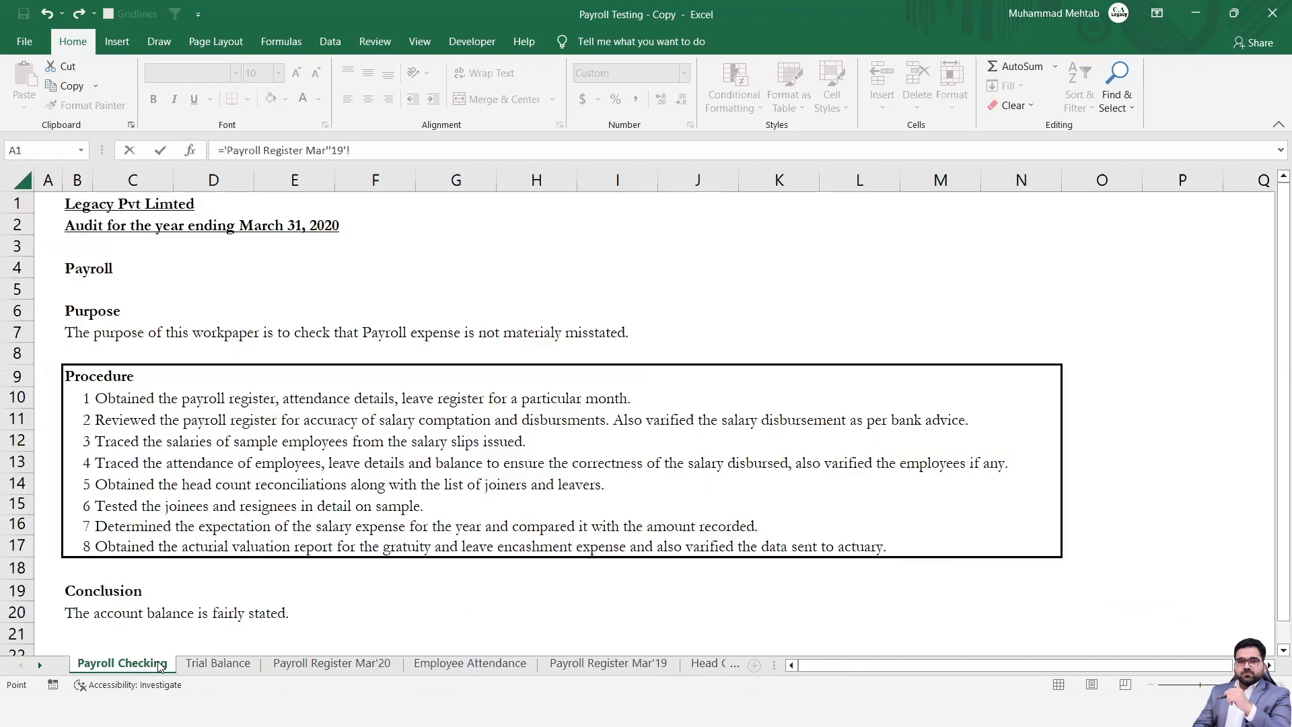
key("ctrl+Page_Down")
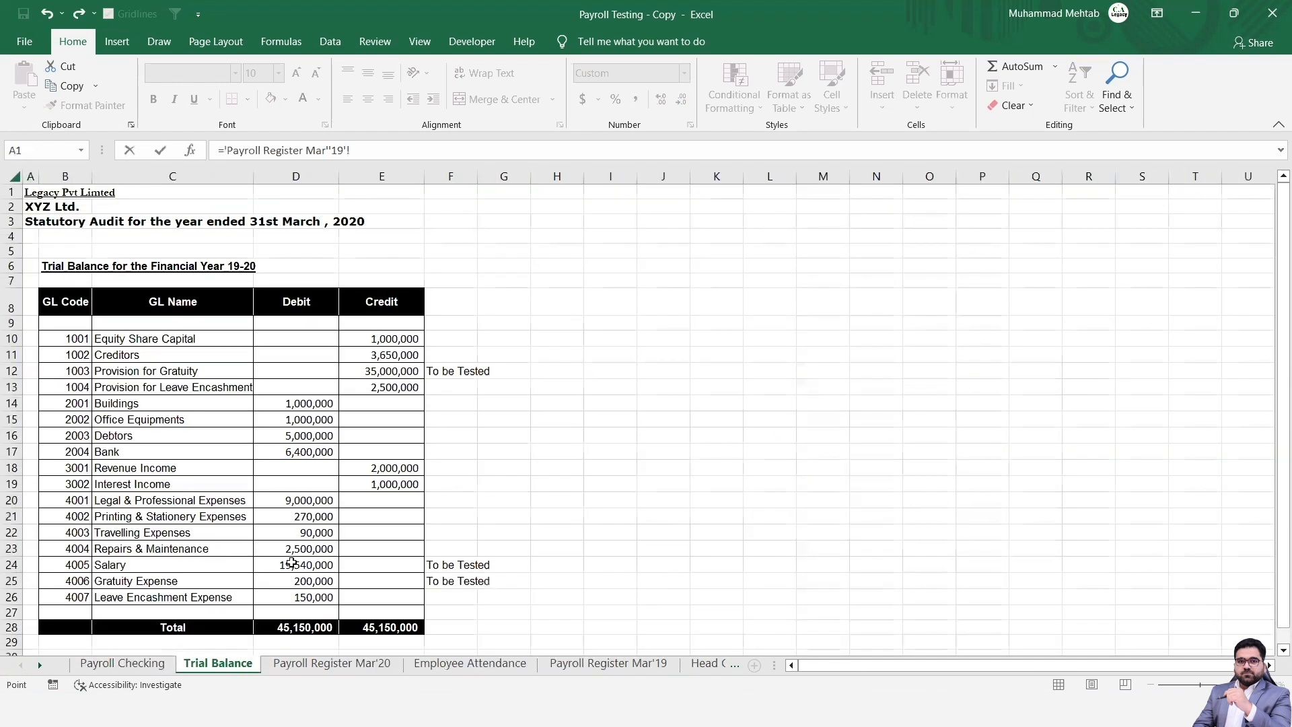
left_click(297, 564)
key("Return")
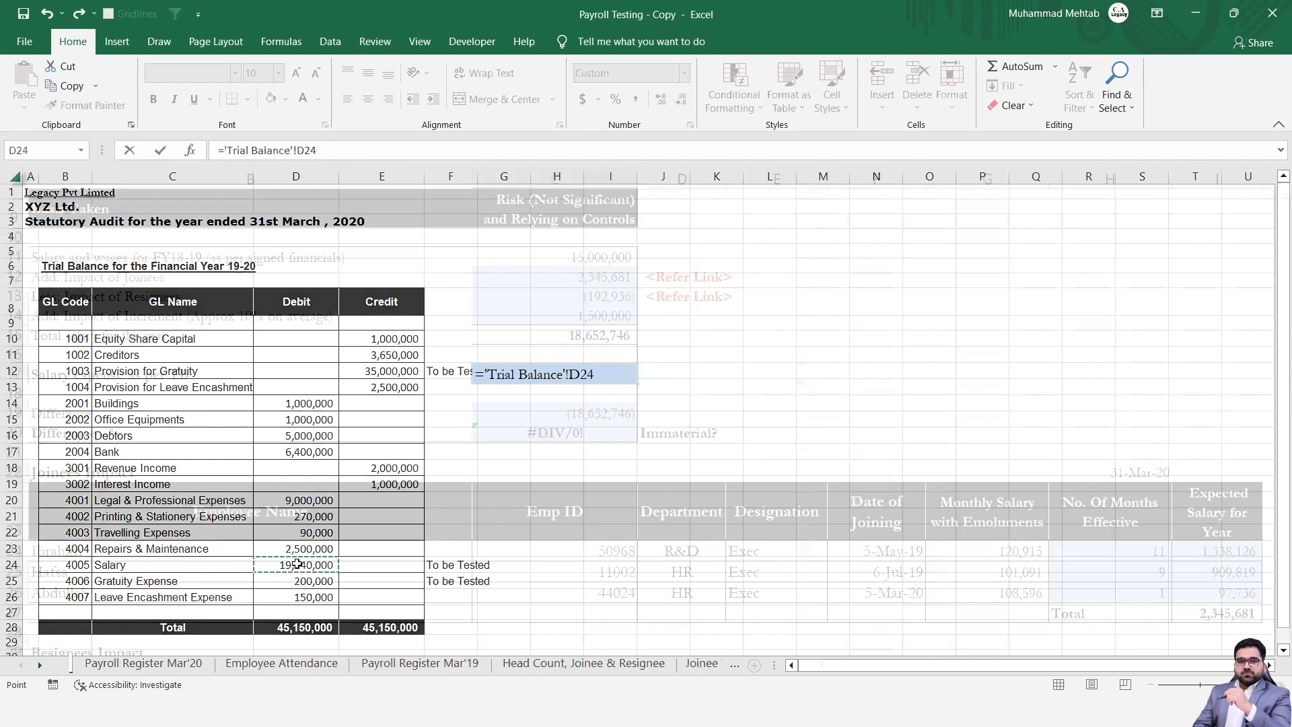
Compare the difference in C19 and its percentage in C20 with the materiality, performance materiality and CTT thresholds.
key("Down")
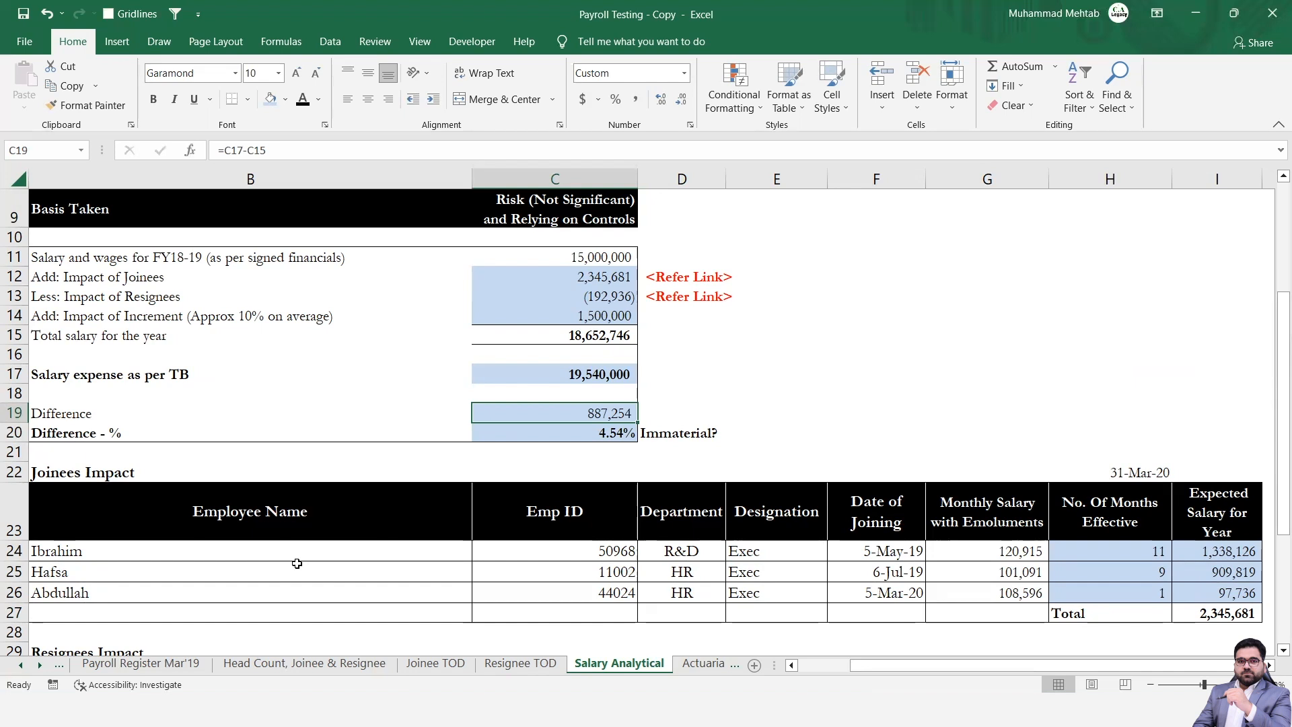
key("Down")
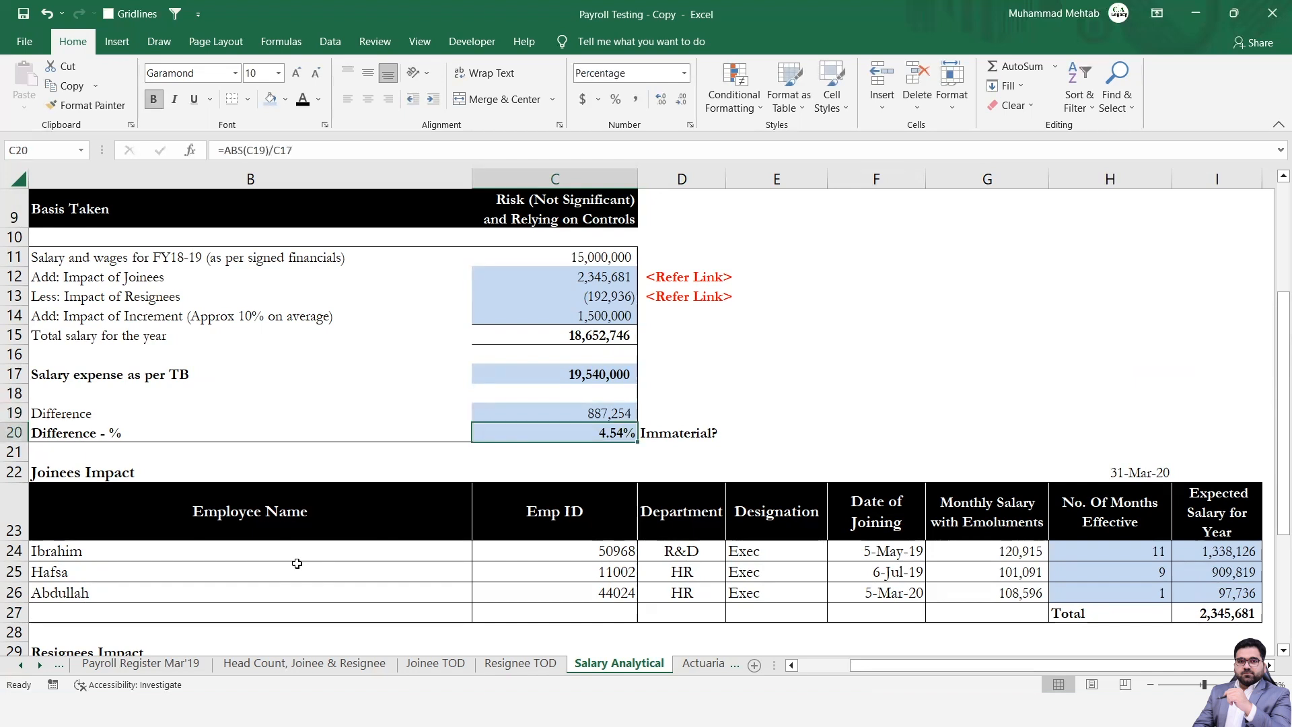
key("ctrl+Up")
key("ctrl+Up")
key("ctrl+Up")
key("ctrl+Up")
key("ctrl+Up")
key("ctrl+Up")
key("ctrl+Up")
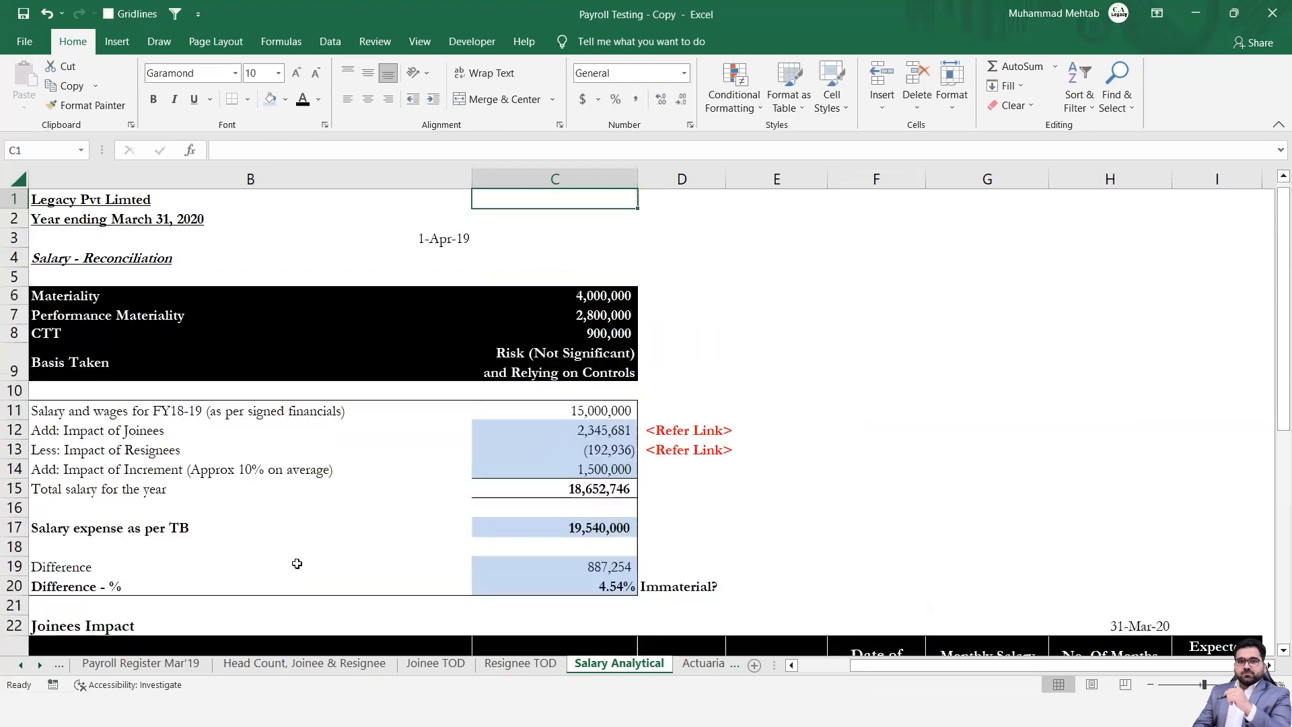
key("Down")
key("Down")
key("Down")
key("Down")
key("Down")
key("Down")
key("Down")
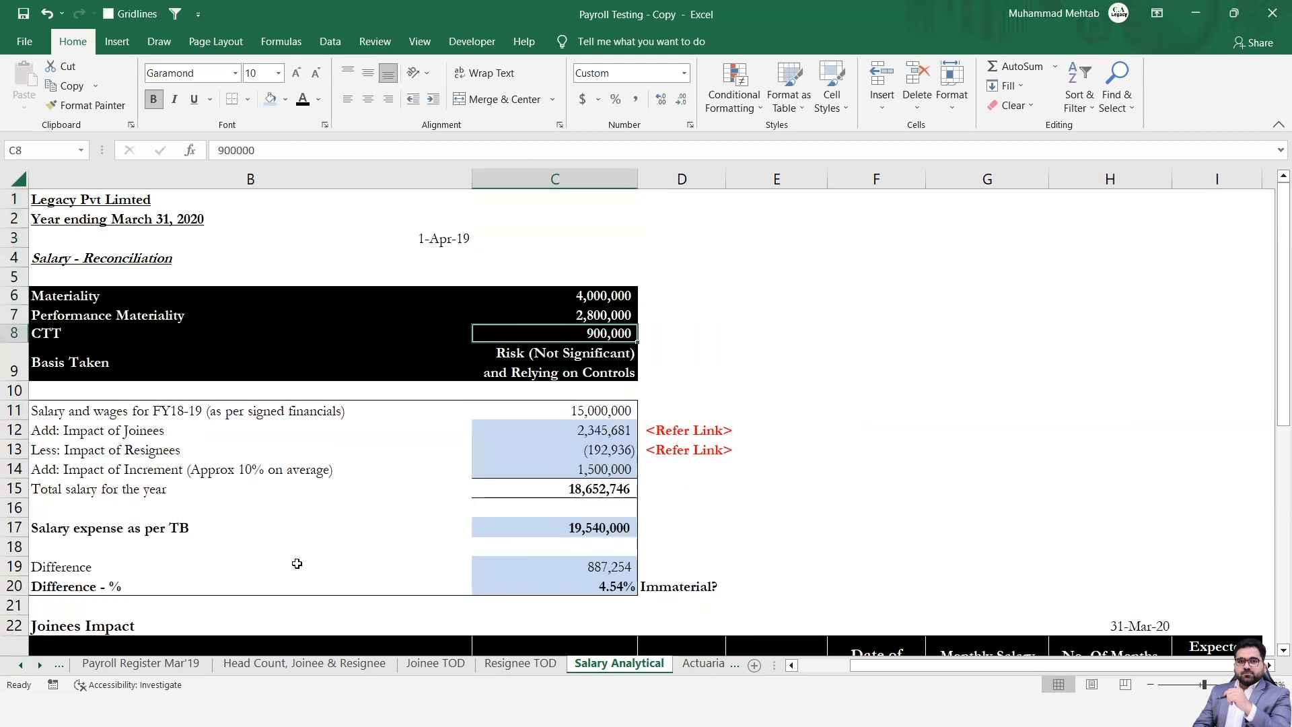
Look over the reconciliation down through the Joinees Impact and Resignees Impact tables.
key("Down")
key("Down")
key("Down")
key("Down")
key("Down")
key("Down")
key("Down")
key("Down")
key("Down")
key("Down")
key("Down")
key("Down")
key("Down")
key("Down")
key("Down")
key("Down")
key("Down")
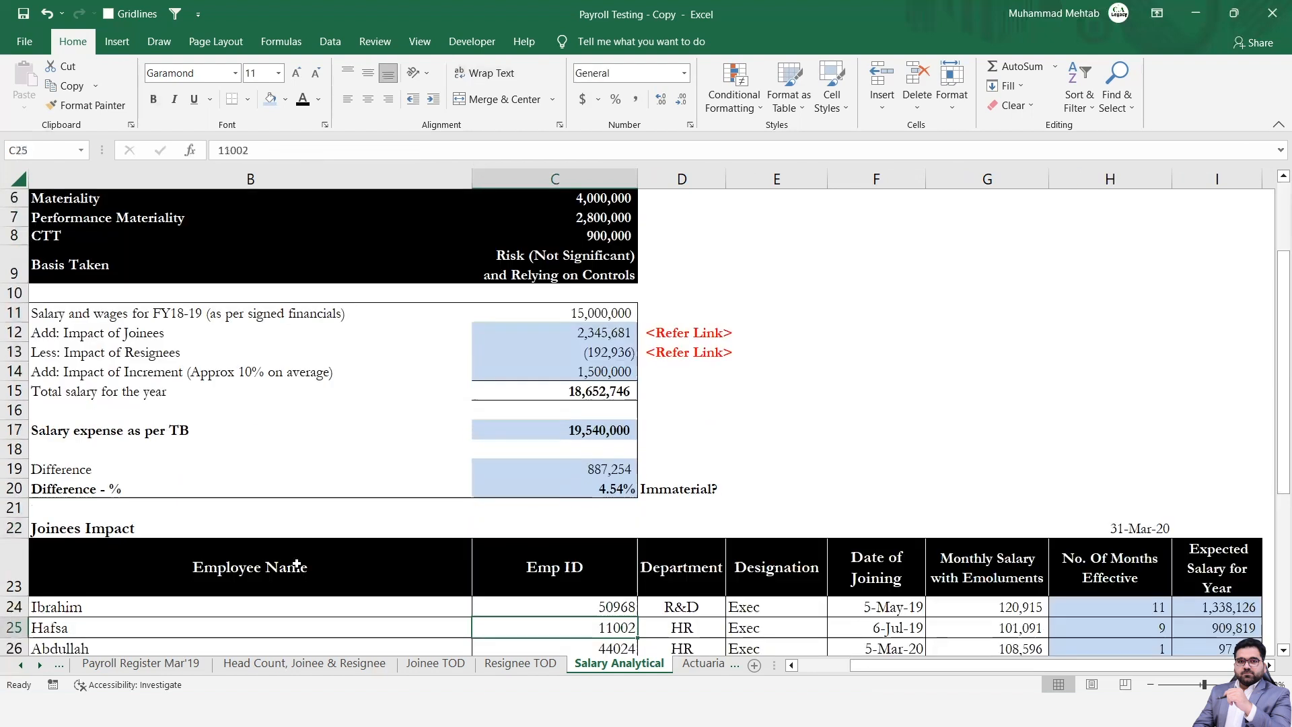
key("Down")
key("Down")
key("Down")
key("Down")
key("Down")
key("Down")
key("Down")
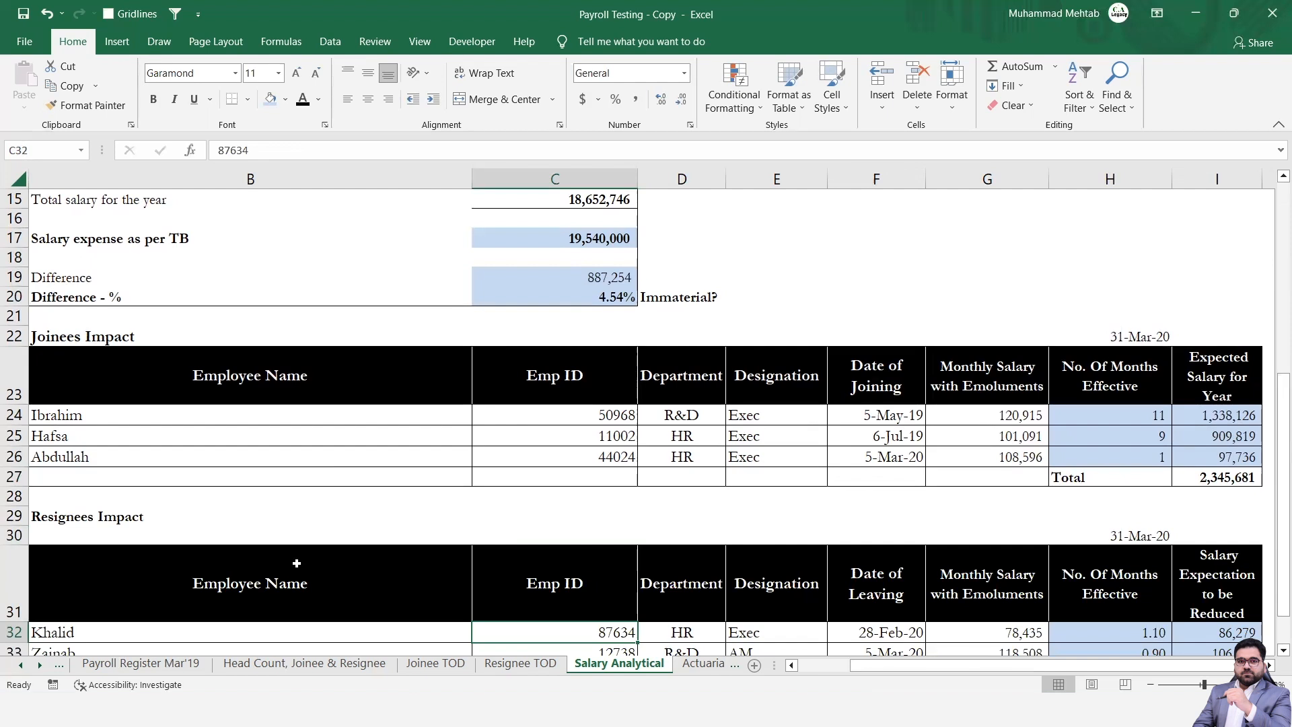
Go back through the workbook to the Payroll Register Mar'20 sheet.
key("ctrl+Page_Up")
key("ctrl+Page_Up")
key("ctrl+Page_Up")
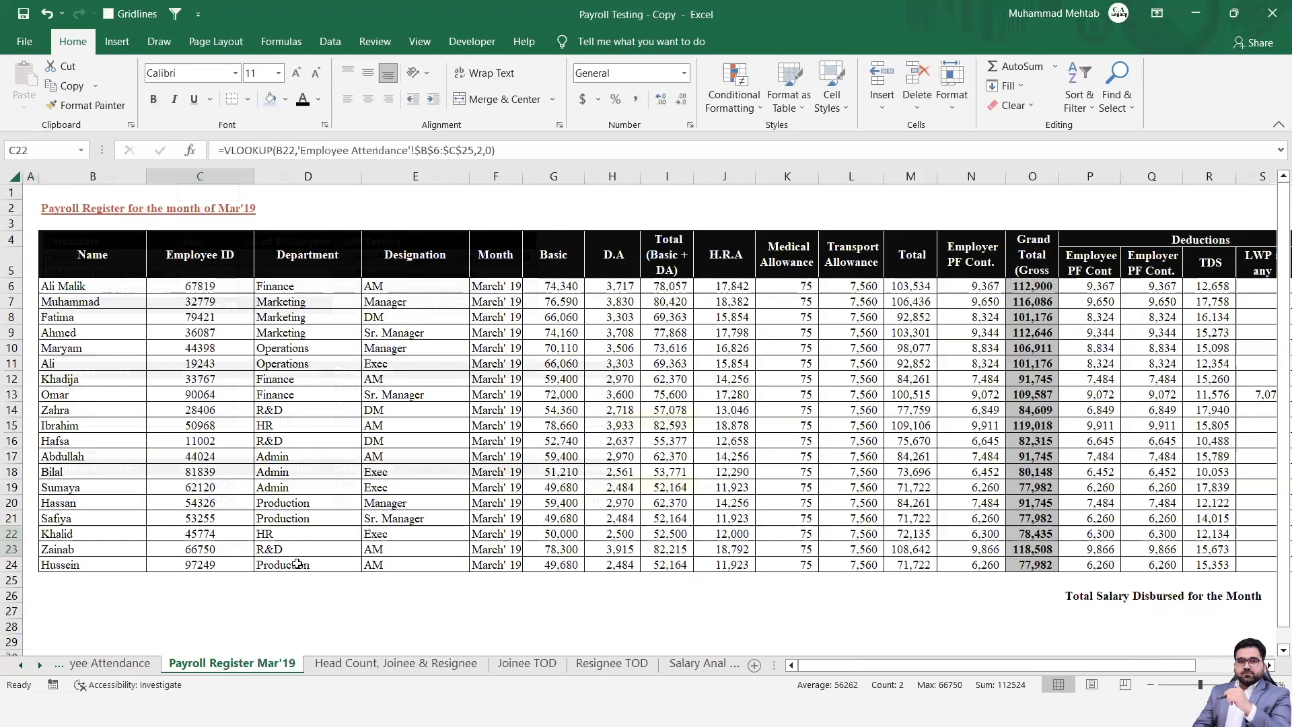
key("ctrl+Page_Up")
key("ctrl+Page_Up")
Switch to Adobe Acrobat Reader, bring up Bank Advice.pdf and examine the salary payments listed for March 2020.
key("alt+Tab")
key("alt+Tab")
key("alt+Tab")
key("alt+Tab")
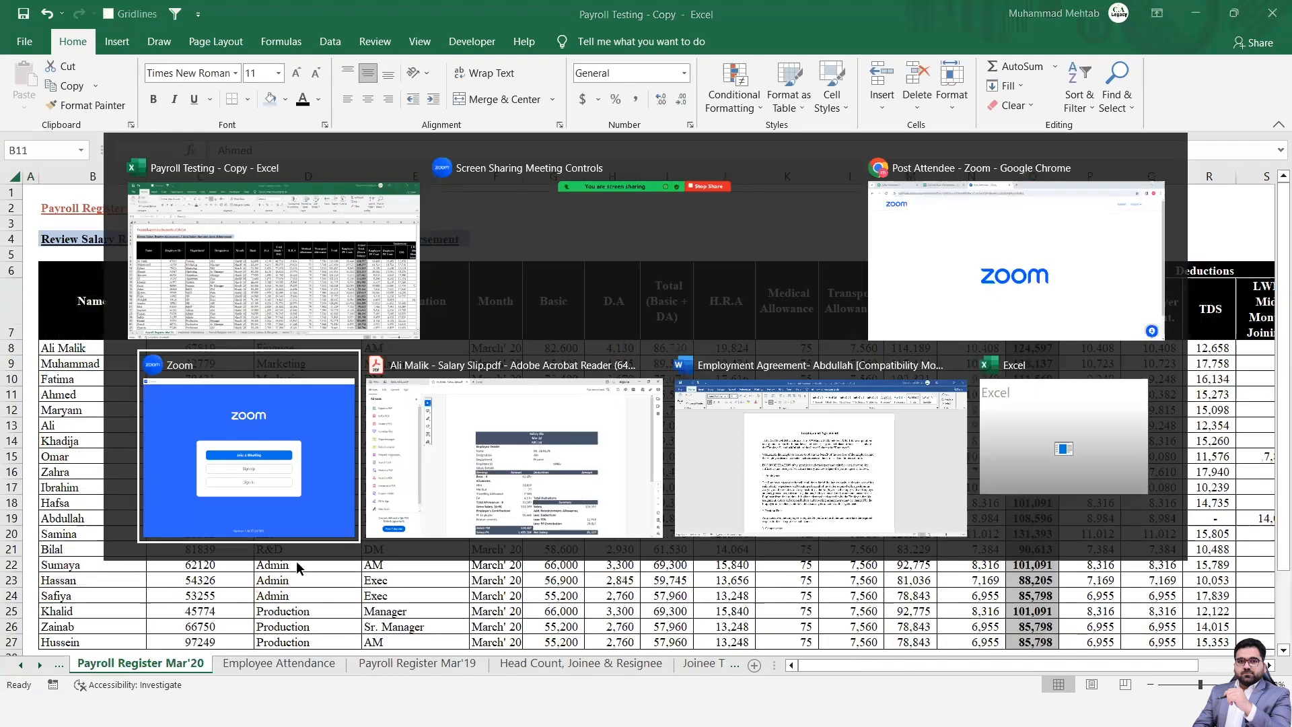
key("alt+Tab")
key("alt+Tab")
key("alt+Tab")
key("alt+Tab")
key("alt+Tab")
key("alt+Tab")
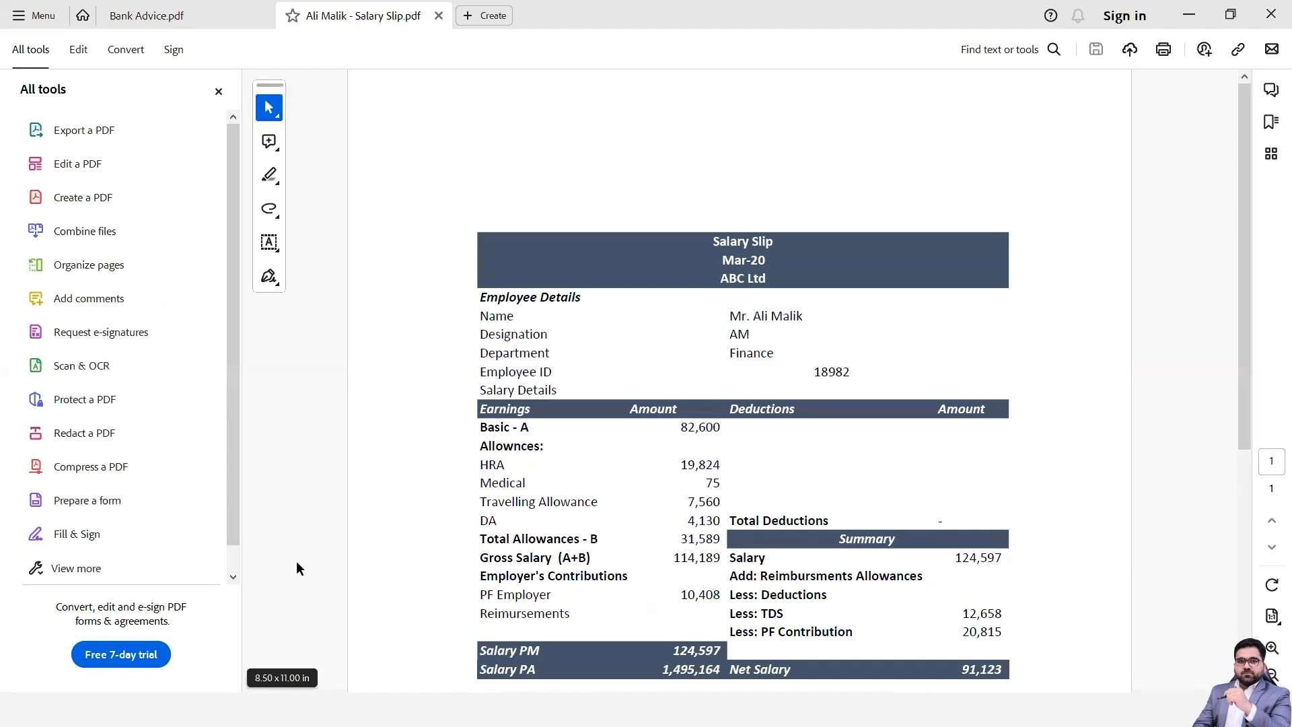
left_click(128, 14)
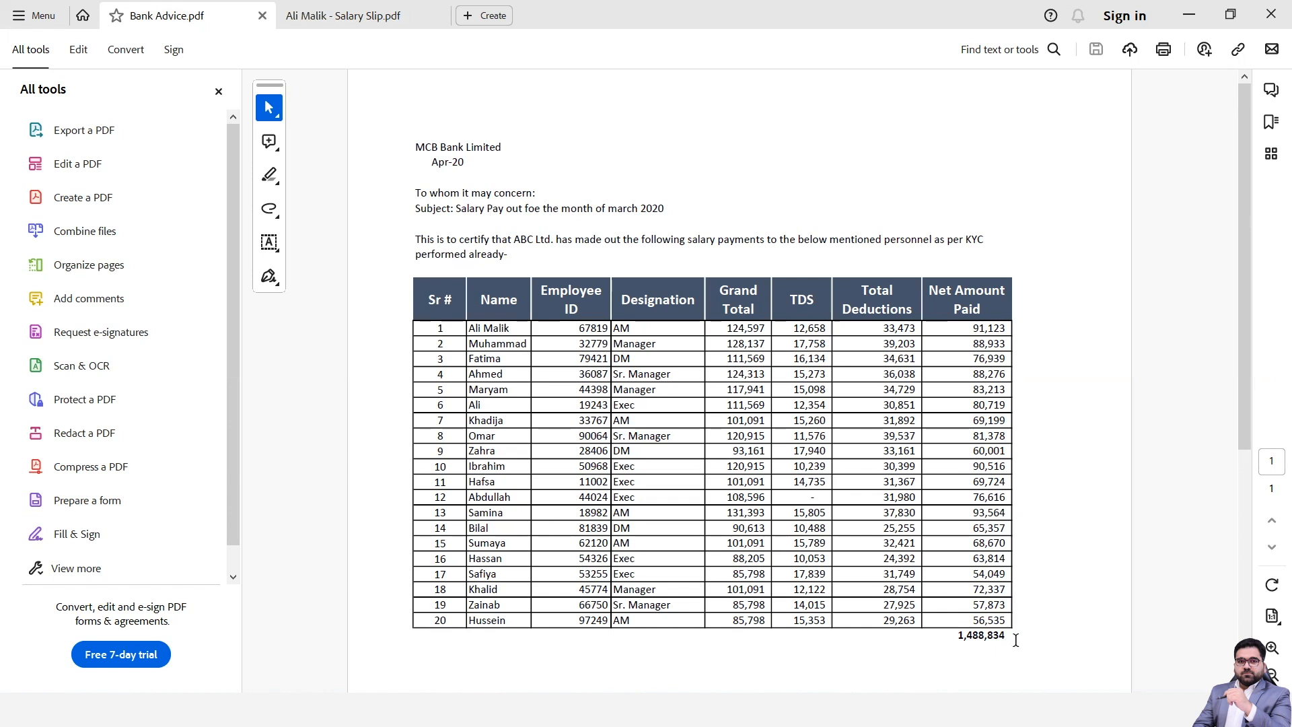
Switch back to the Excel workbook and review the Payroll Register Mar'20 employee rows across the earnings and deductions columns.
key("alt+Tab")
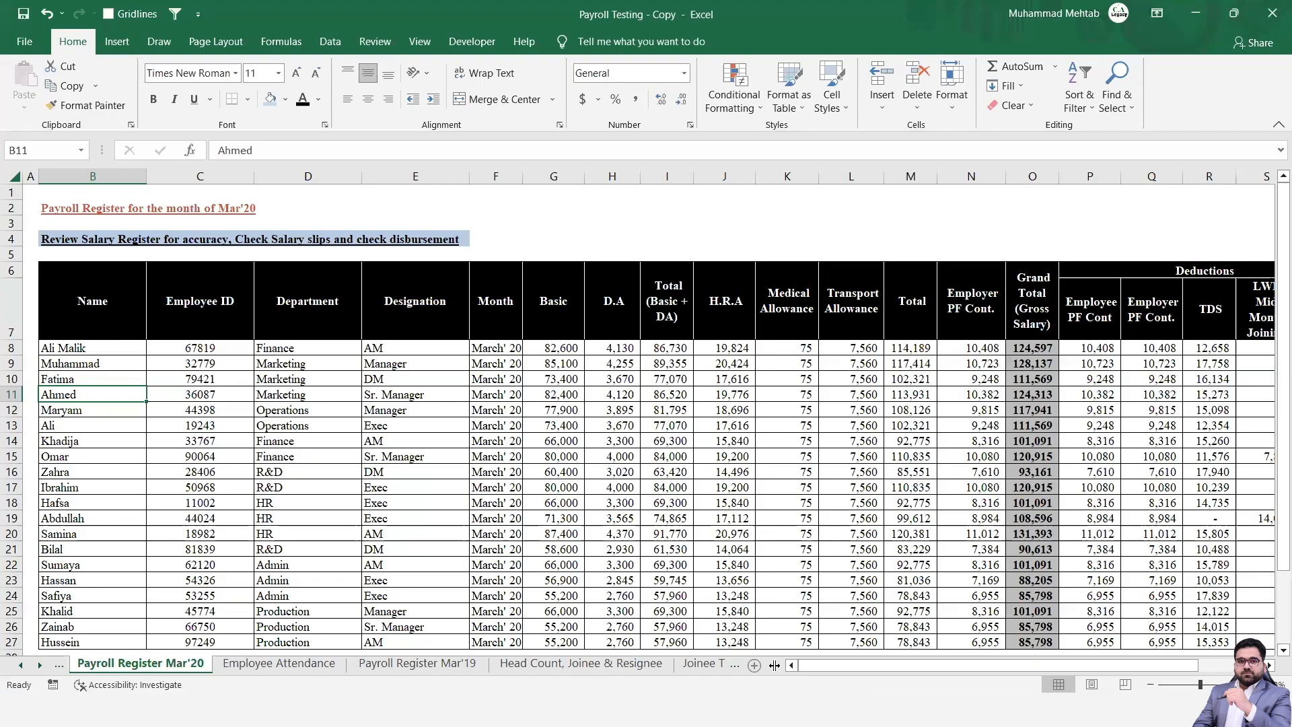
key("ctrl+Page_Up")
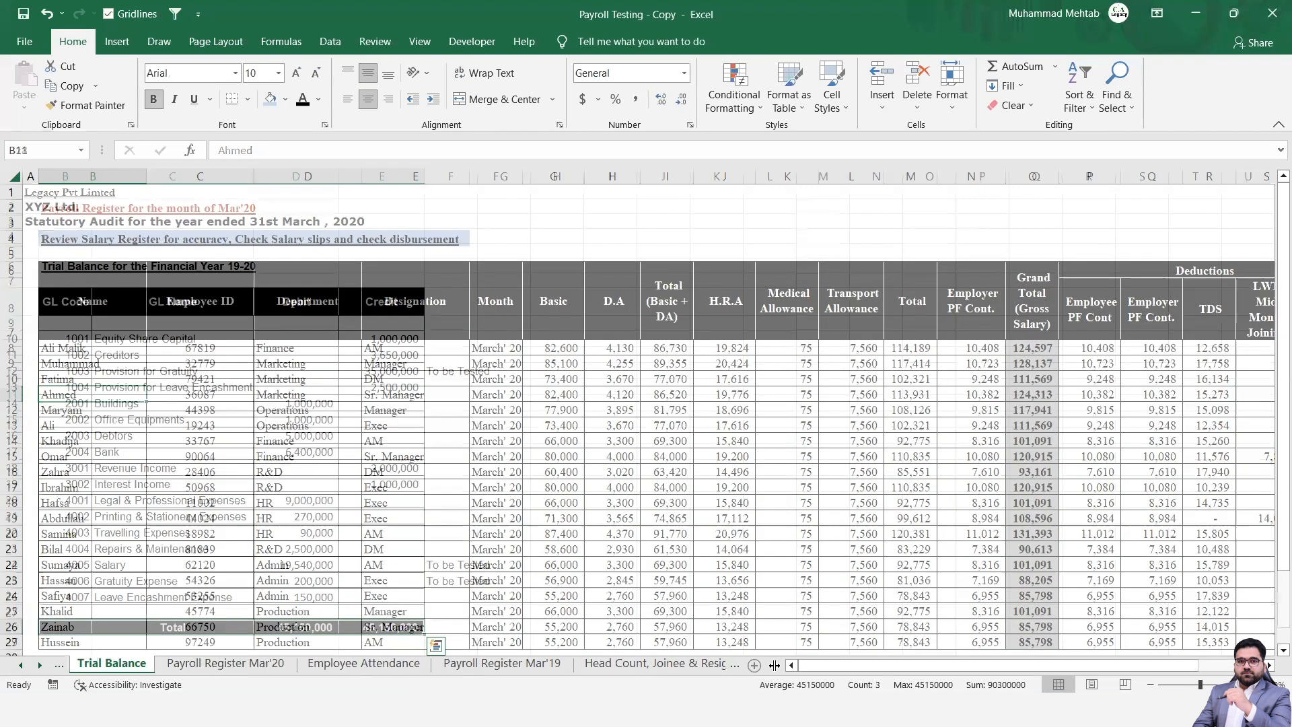
key("ctrl+Page_Down")
key("Down")
key("Down")
key("Down")
key("Down")
key("Down")
key("Down")
key("Down")
key("Down")
key("Down")
key("Down")
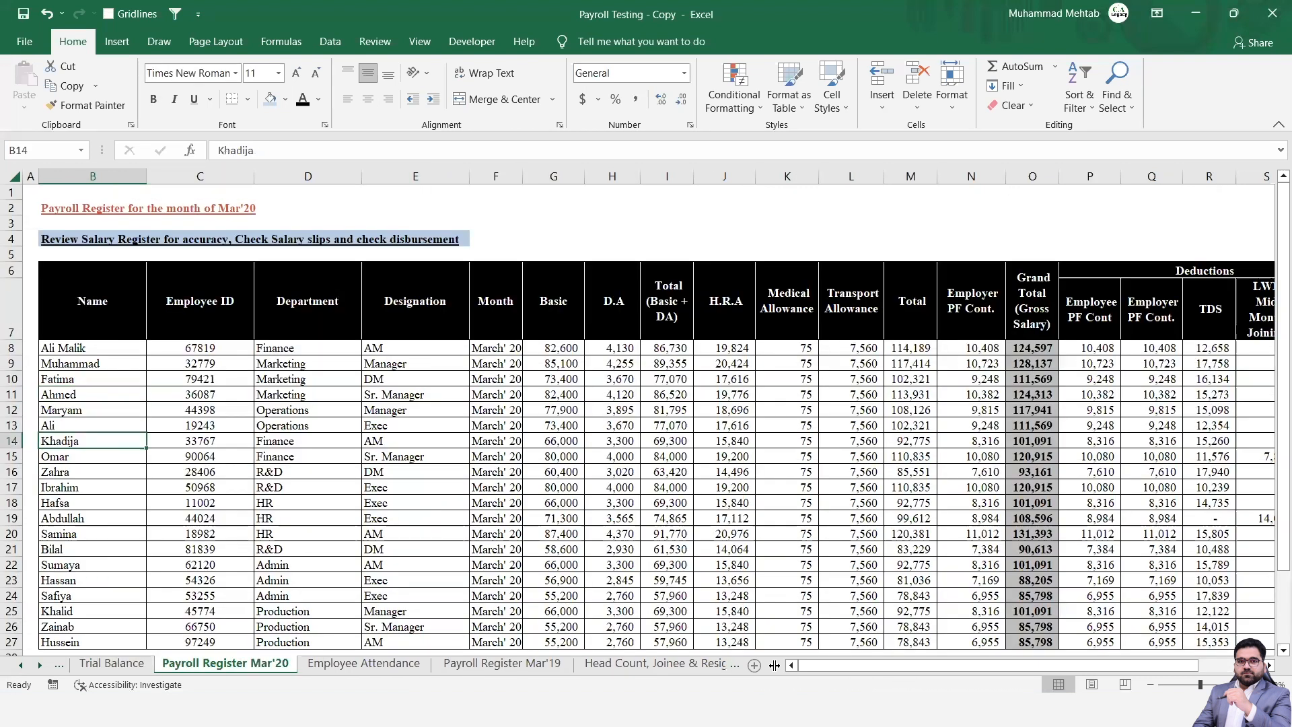
key("Right")
key("Right")
key("Right")
key("Right")
key("Right")
key("Right")
key("Right")
key("Right")
key("Right")
key("Right")
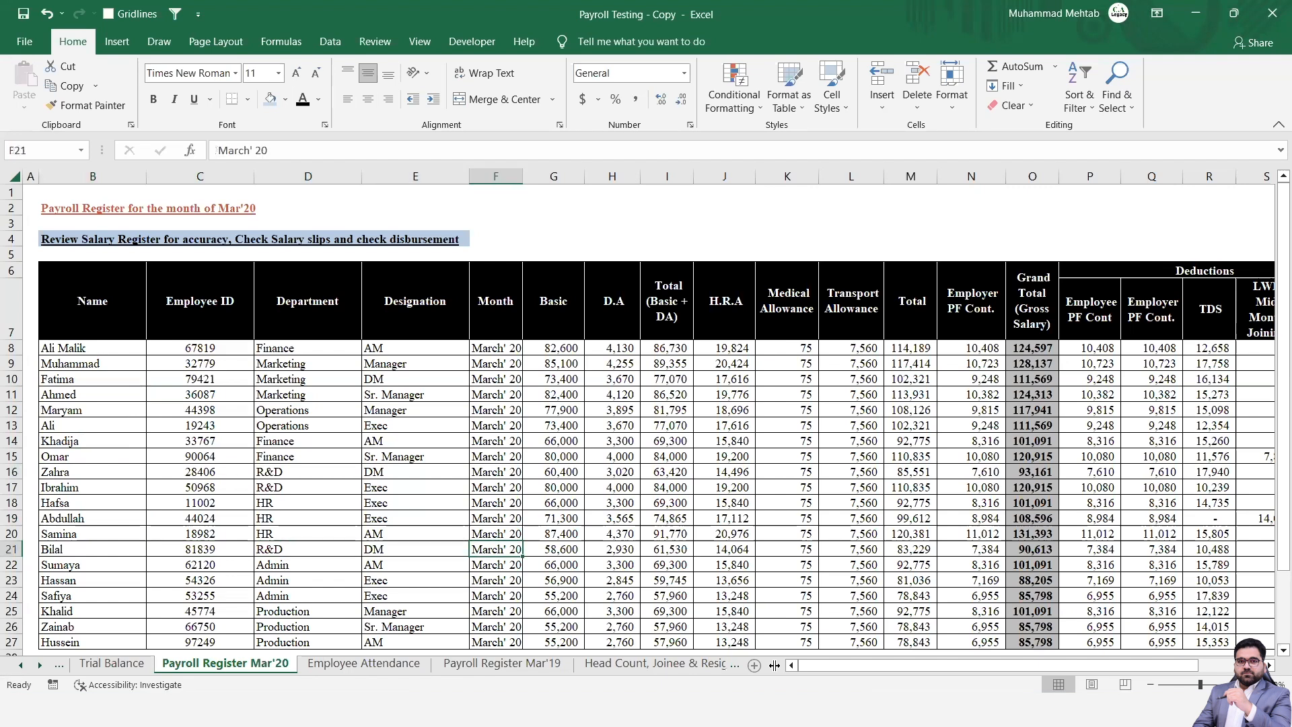
key("Right")
key("Right")
key("Right")
key("Right")
key("Right")
key("Right")
key("Right")
key("Right")
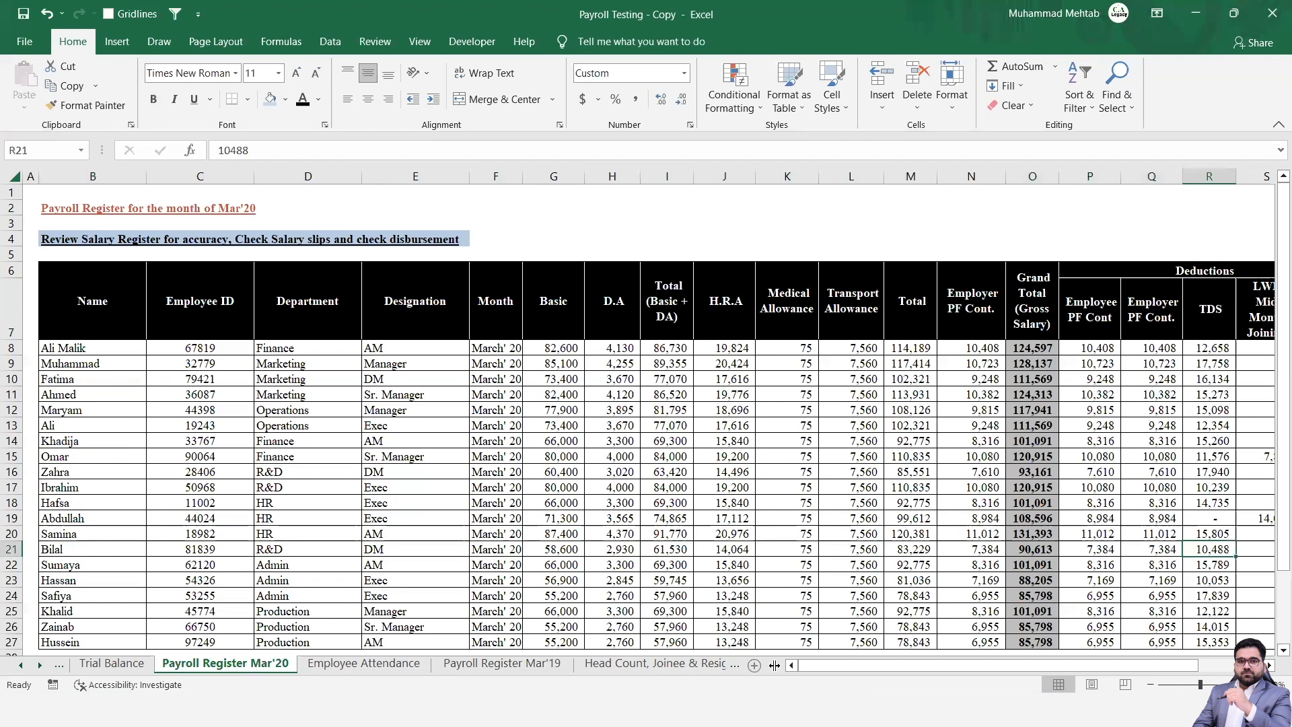
Check the Net Amt Paid column down to the total salary disbursed, bank advice and difference cells U29 to U32.
key("Right")
key("Down")
key("Down")
key("Down")
key("Down")
key("Down")
key("Down")
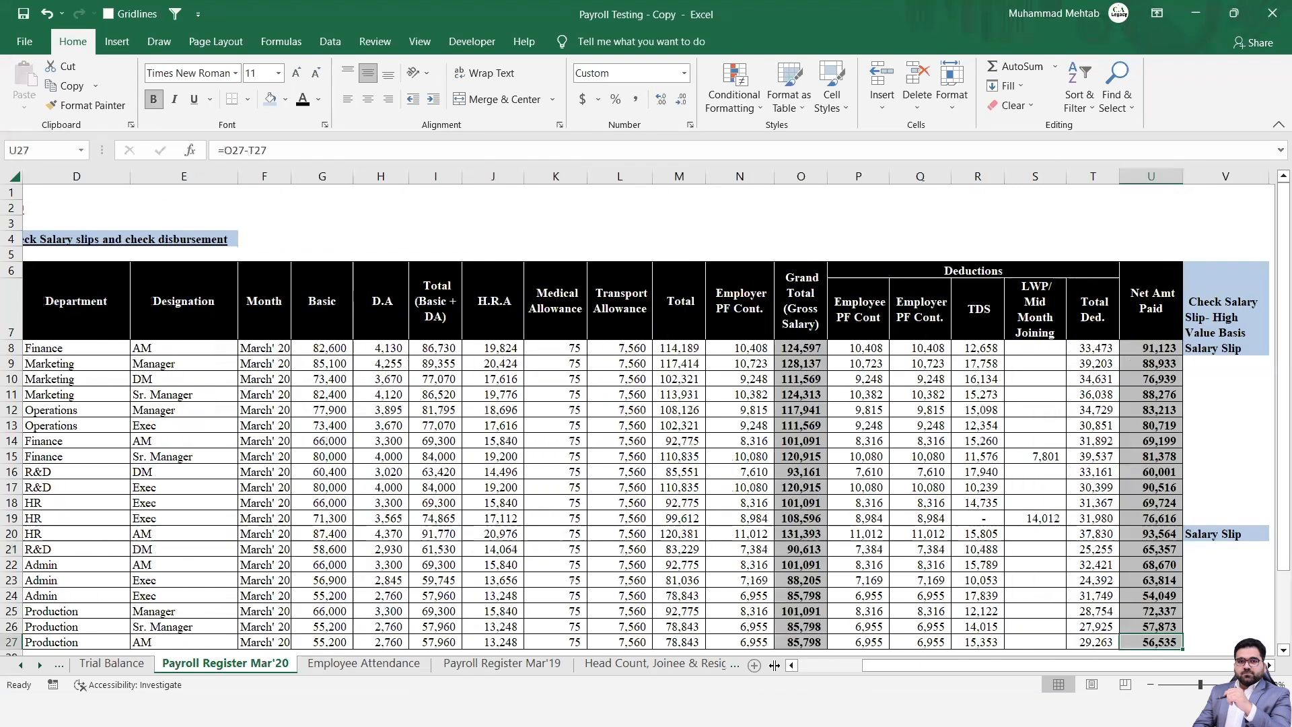
key("Down")
key("Down")
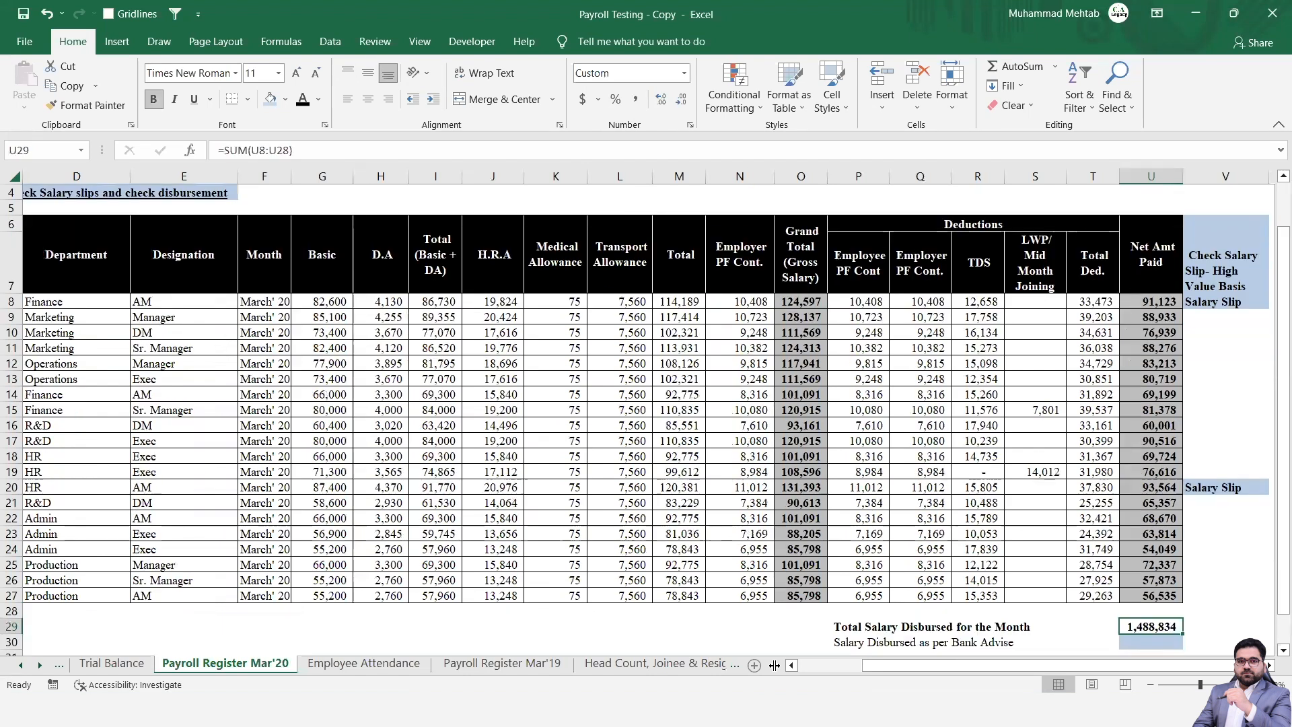
key("Down")
key("Down")
key("Down")
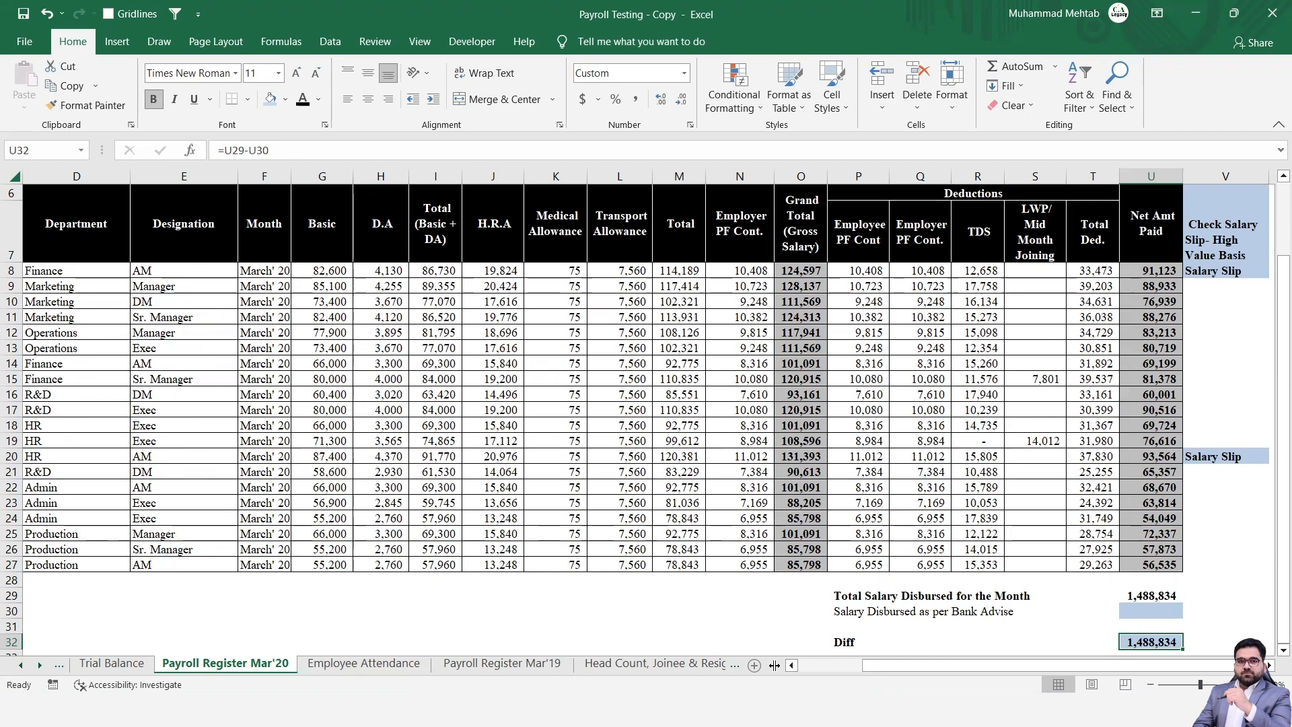
Examine the Employee Attendance sheet for March and return to the procedures listed on the Payroll Checking sheet.
left_click(385, 665)
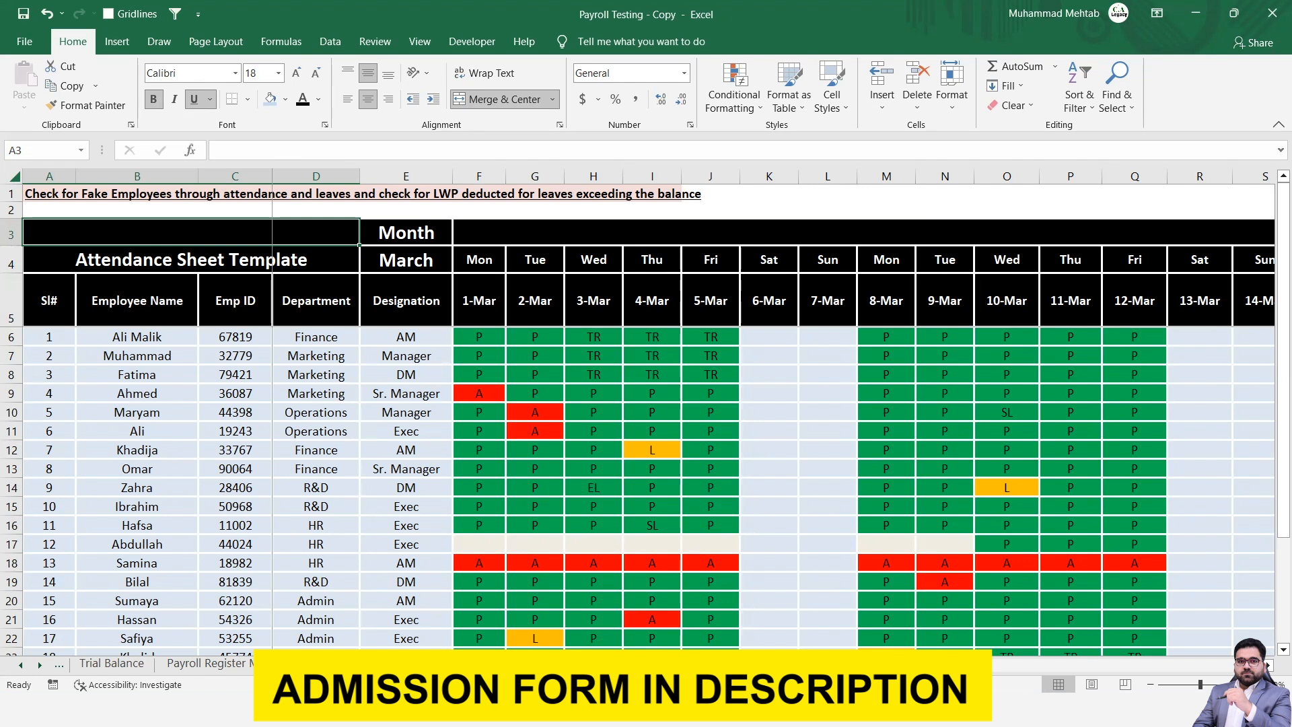
key("ctrl+Page_Up")
key("ctrl+Page_Up")
key("ctrl+Page_Up")
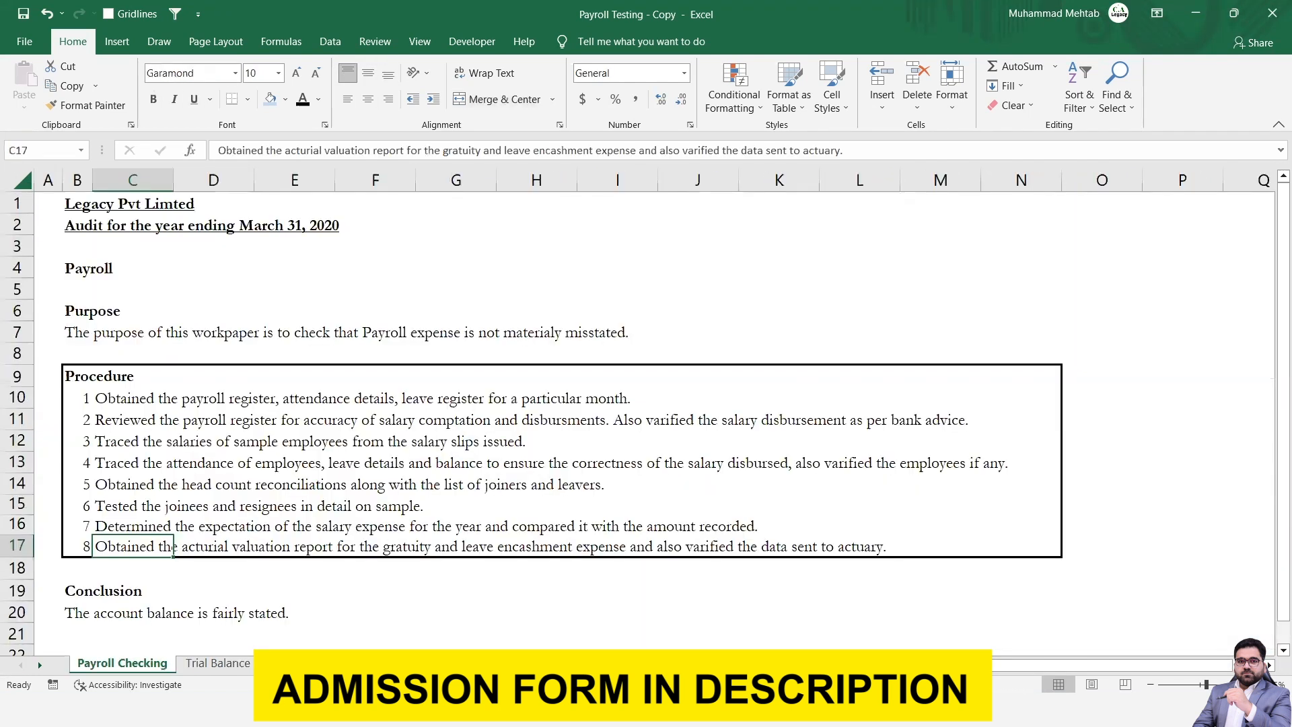
Go through the payroll registers and the joinee and resignee tests to the employee table under Acturial Data Verification.
key("ctrl+Page_Down")
key("ctrl+Page_Down")
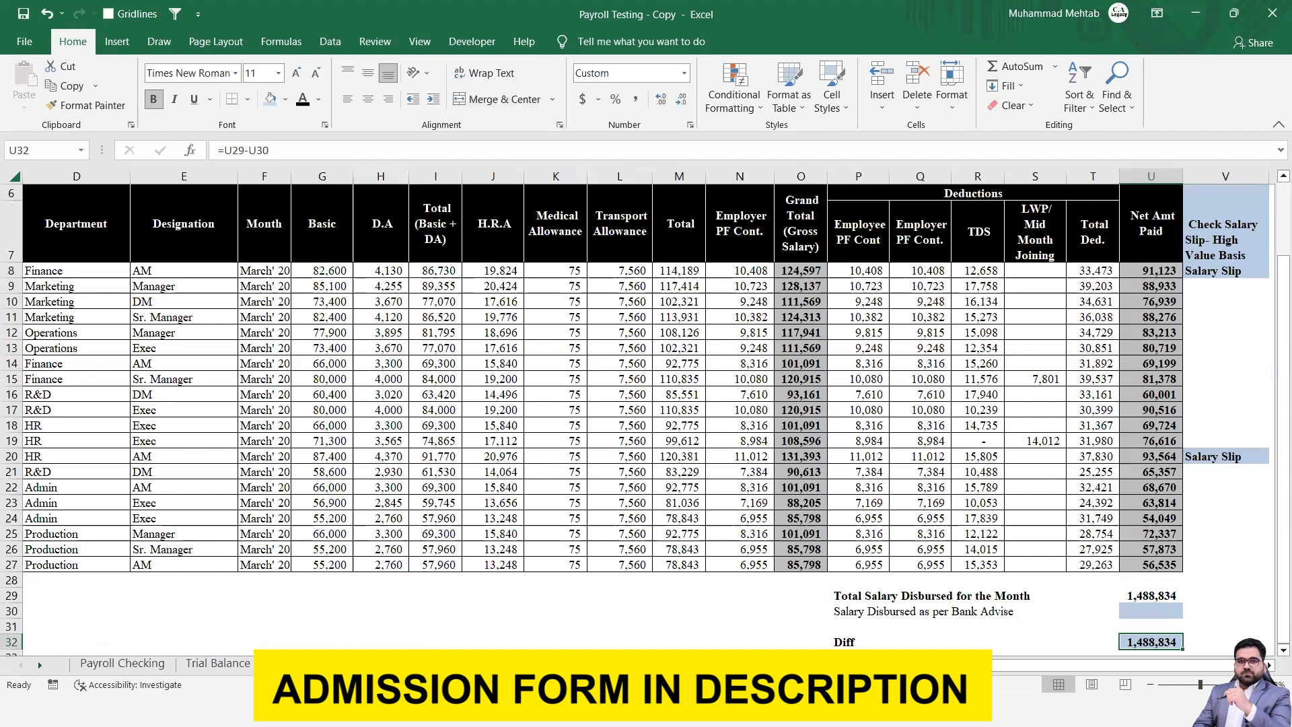
key("ctrl+Page_Down")
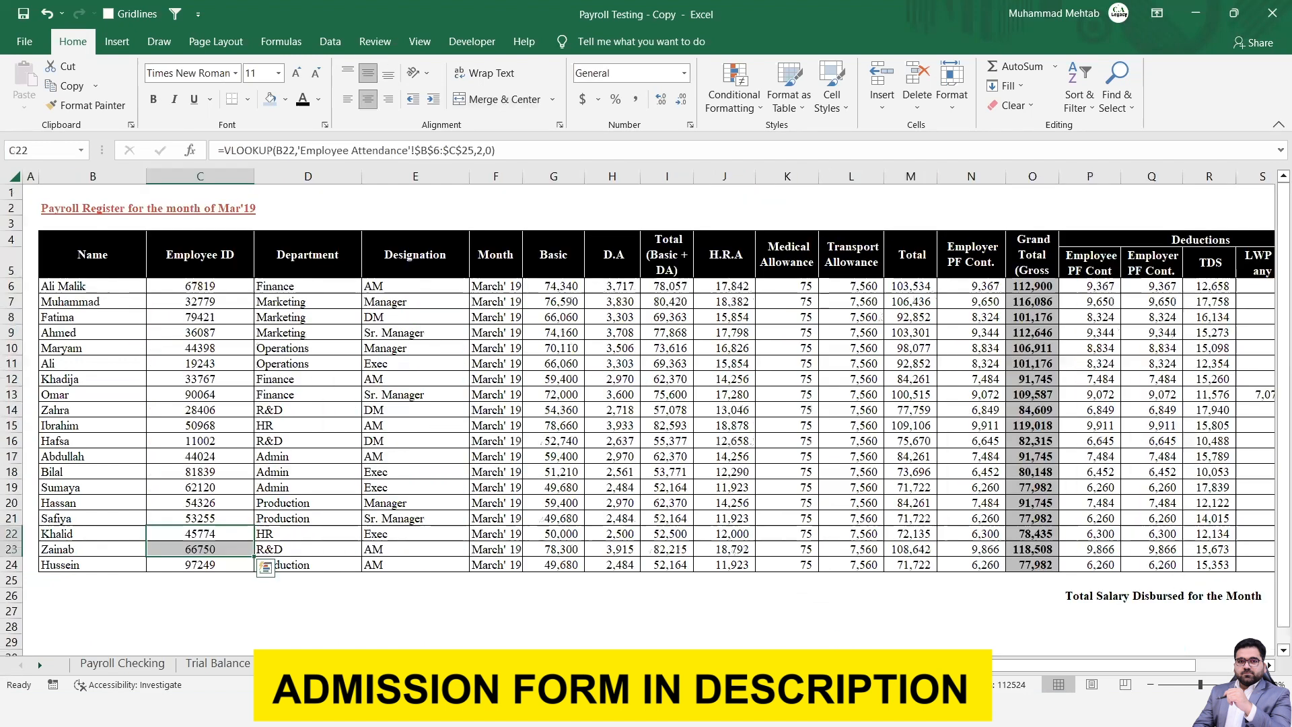
key("ctrl+Page_Down")
key("ctrl+Page_Down")
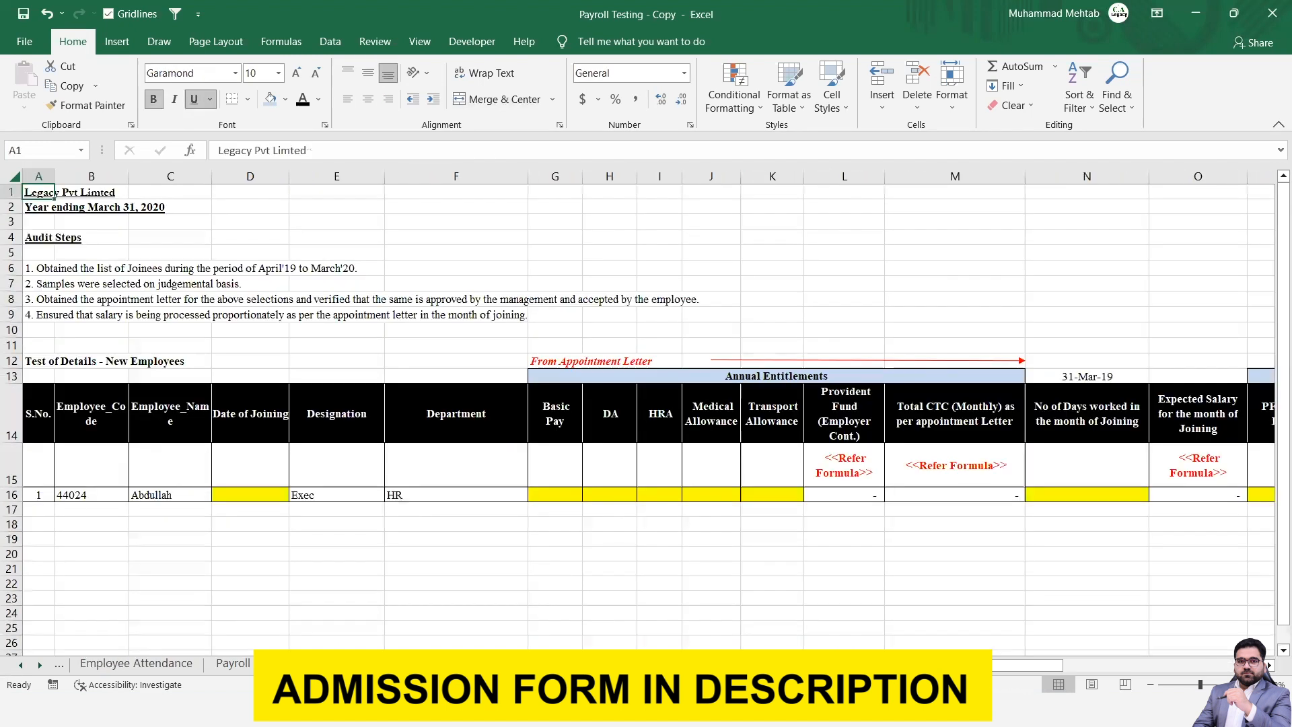
key("ctrl+Page_Down")
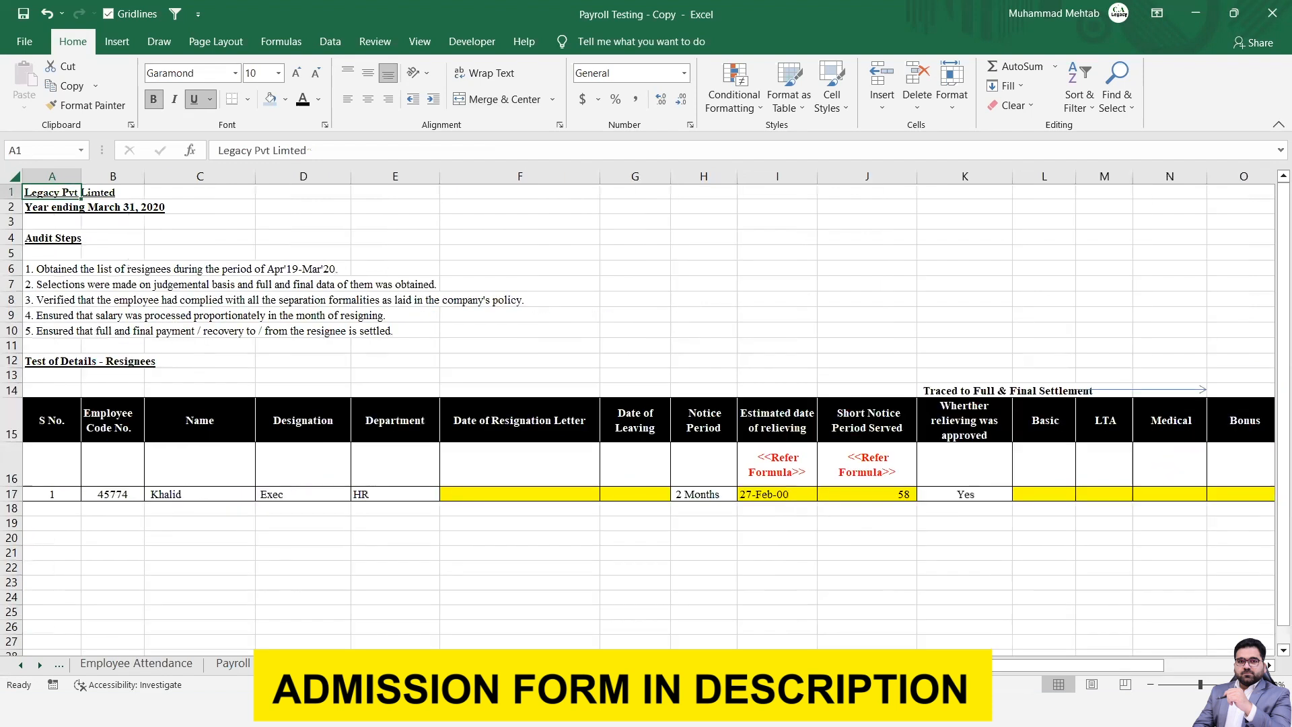
key("ctrl+Page_Down")
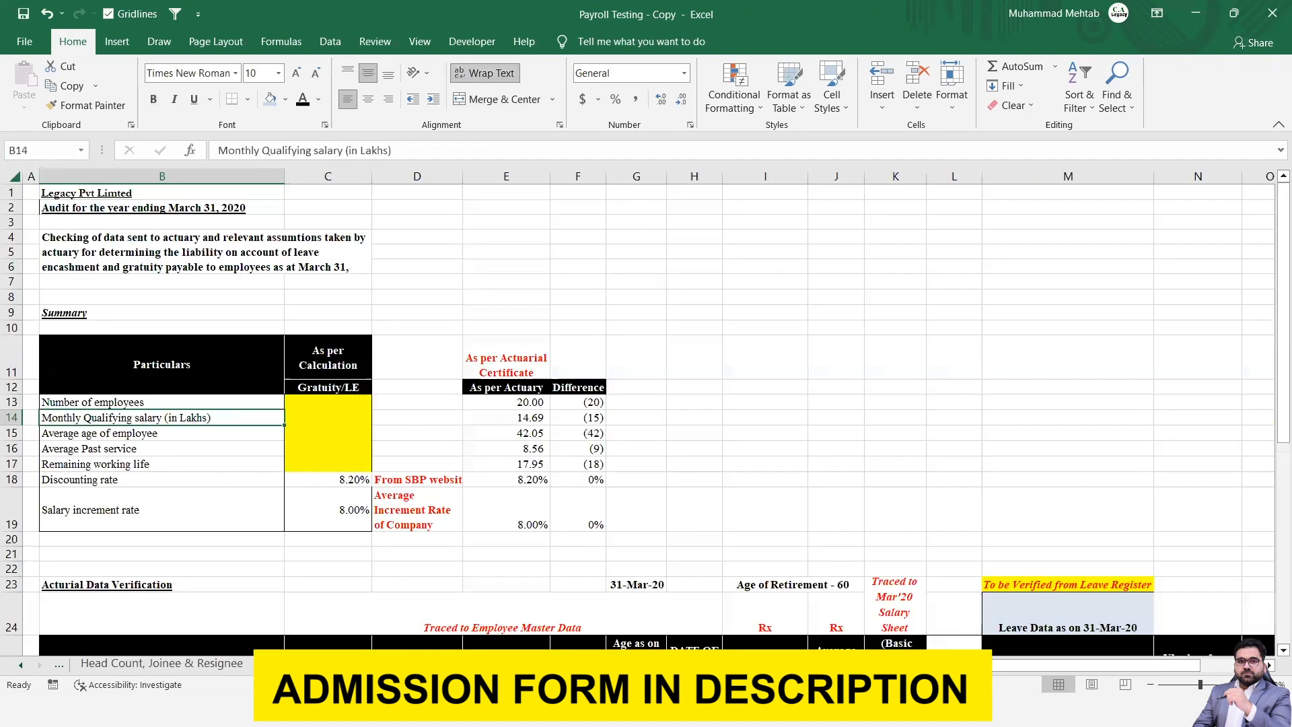
key("Page_Down")
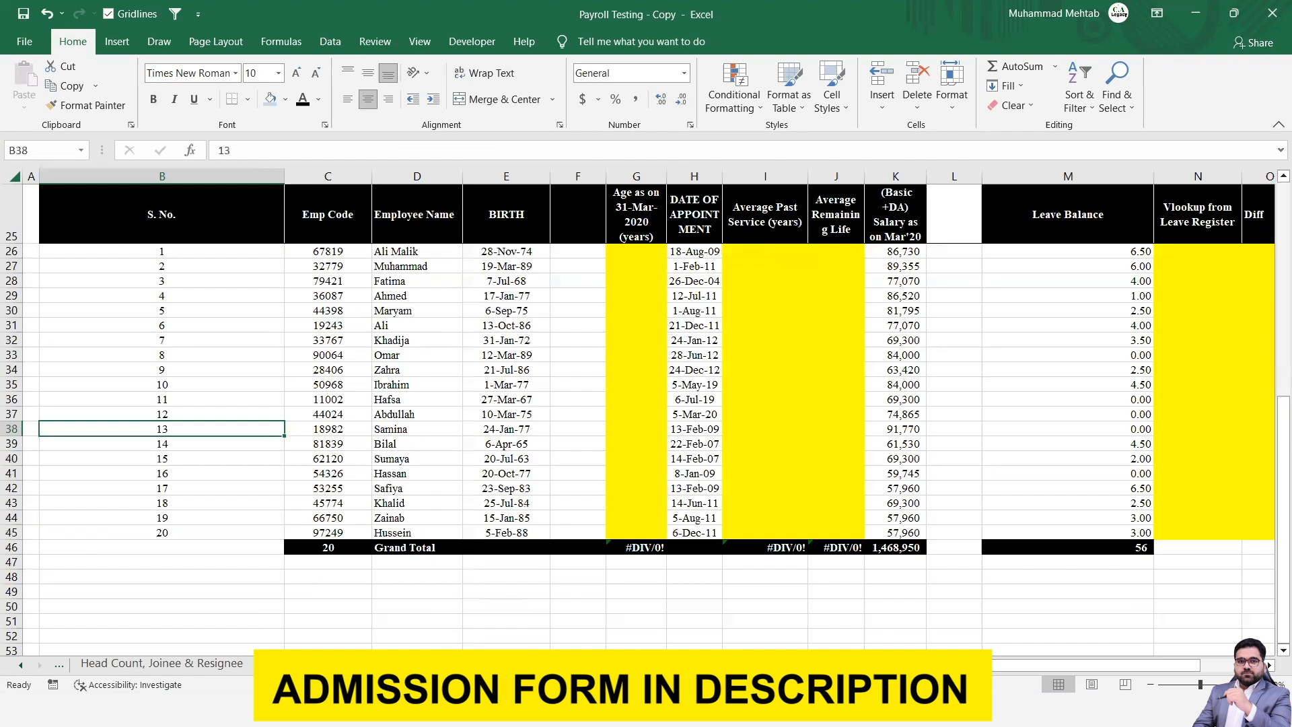
Return to the Payroll Checking sheet, select procedure 7 across B16:K16 and go back up to the Procedure heading.
key("ctrl+Page_Up")
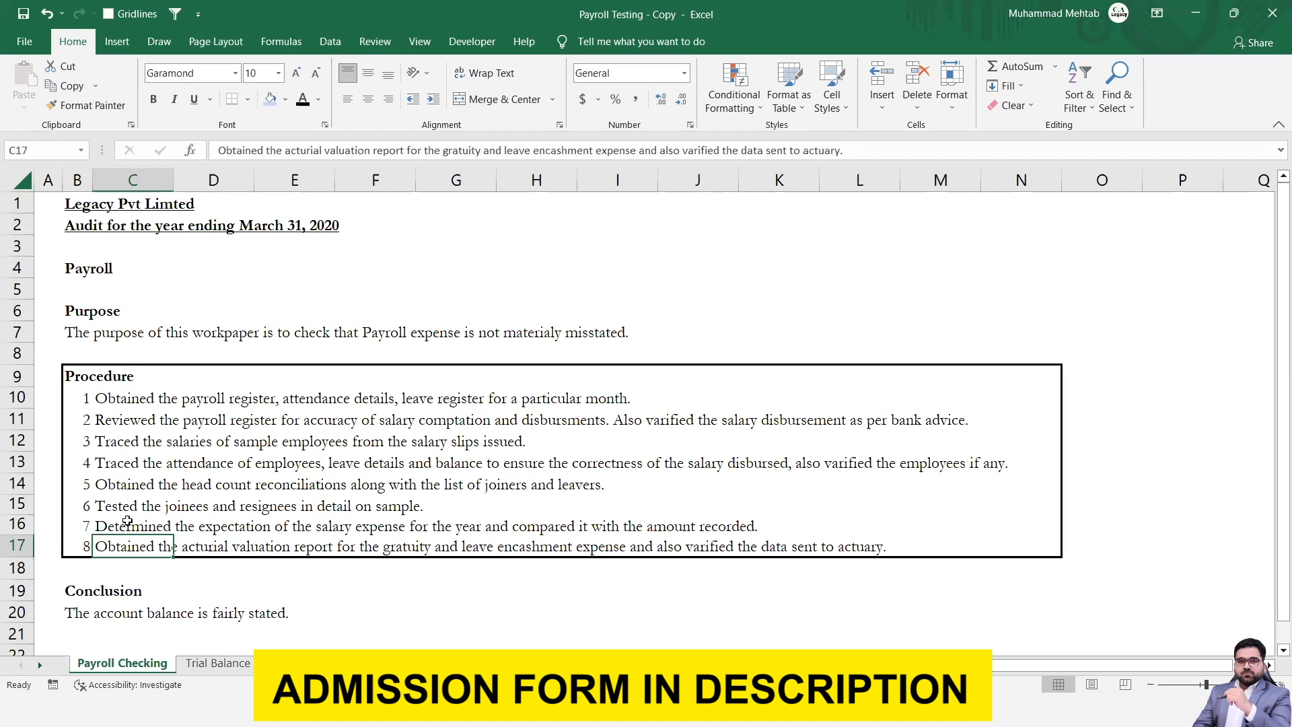
key("Up")
key("Left")
key("shift+Right")
key("shift+Right")
key("shift+Right")
key("shift+Right")
key("shift+Right")
key("shift+Right")
key("shift+Right")
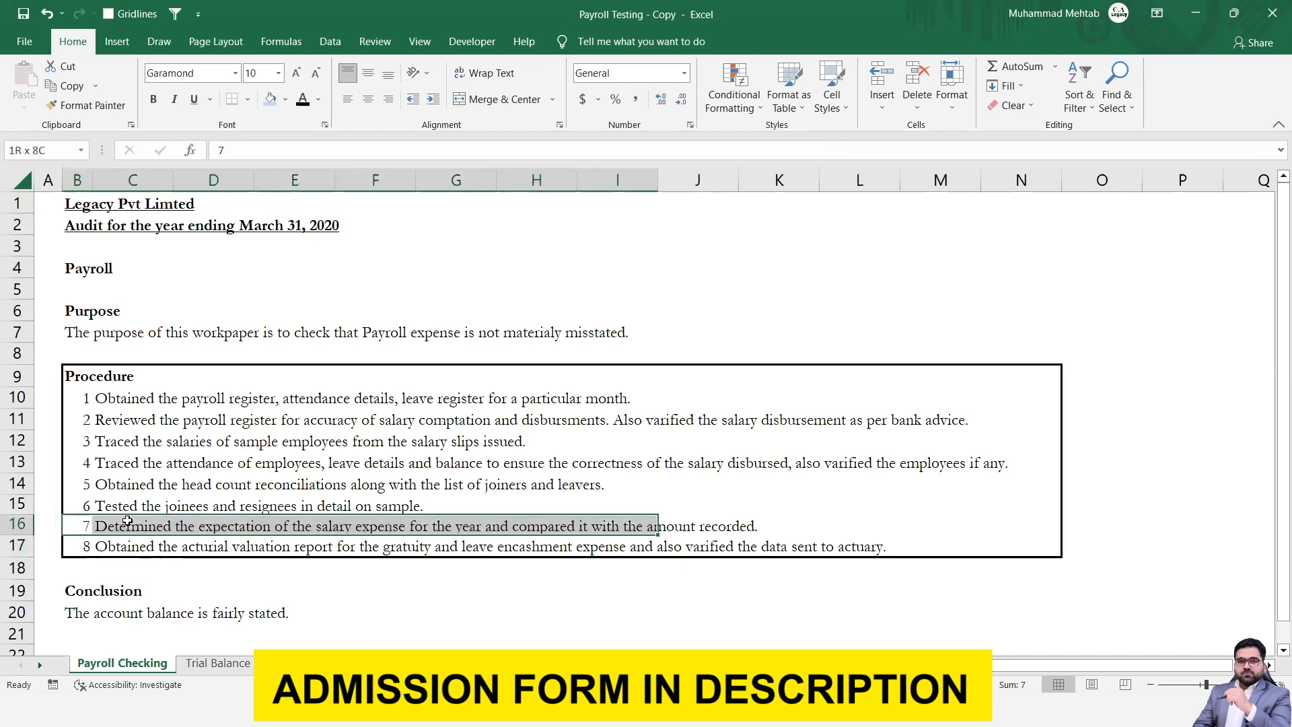
key("shift+Right")
key("shift+Right")
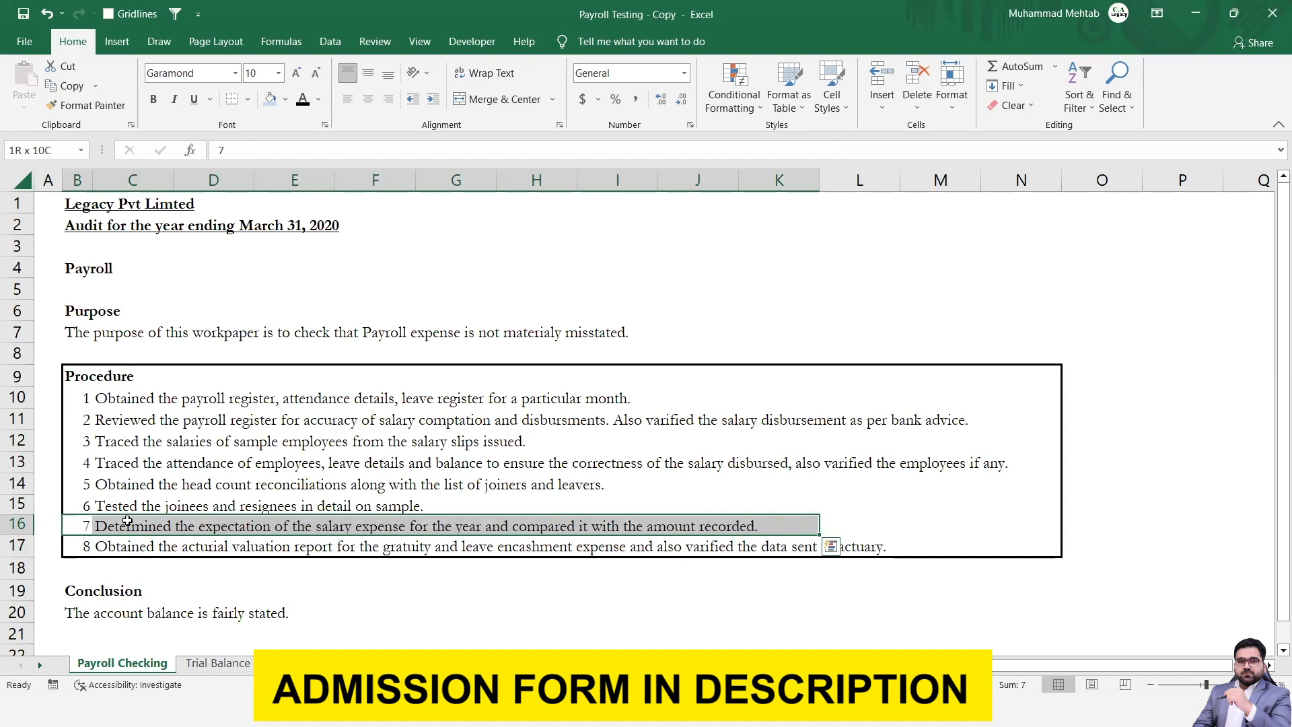
key("Up")
key("Up")
key("Up")
key("Up")
key("Up")
key("Up")
key("Up")
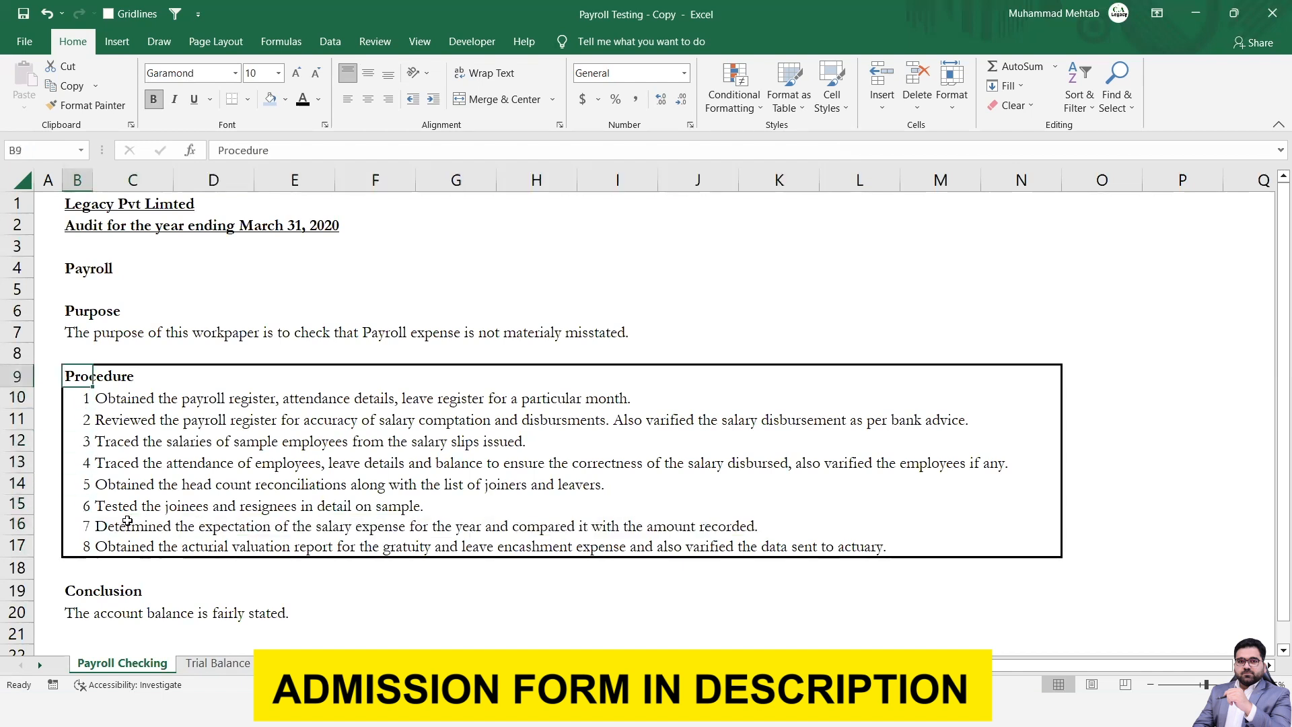
Go through the Trial Balance and actuarial data sheets to the salary reconciliation with its Joinees Impact and Resignees Impact tables.
key("ctrl+Page_Down")
key("ctrl+Page_Down")
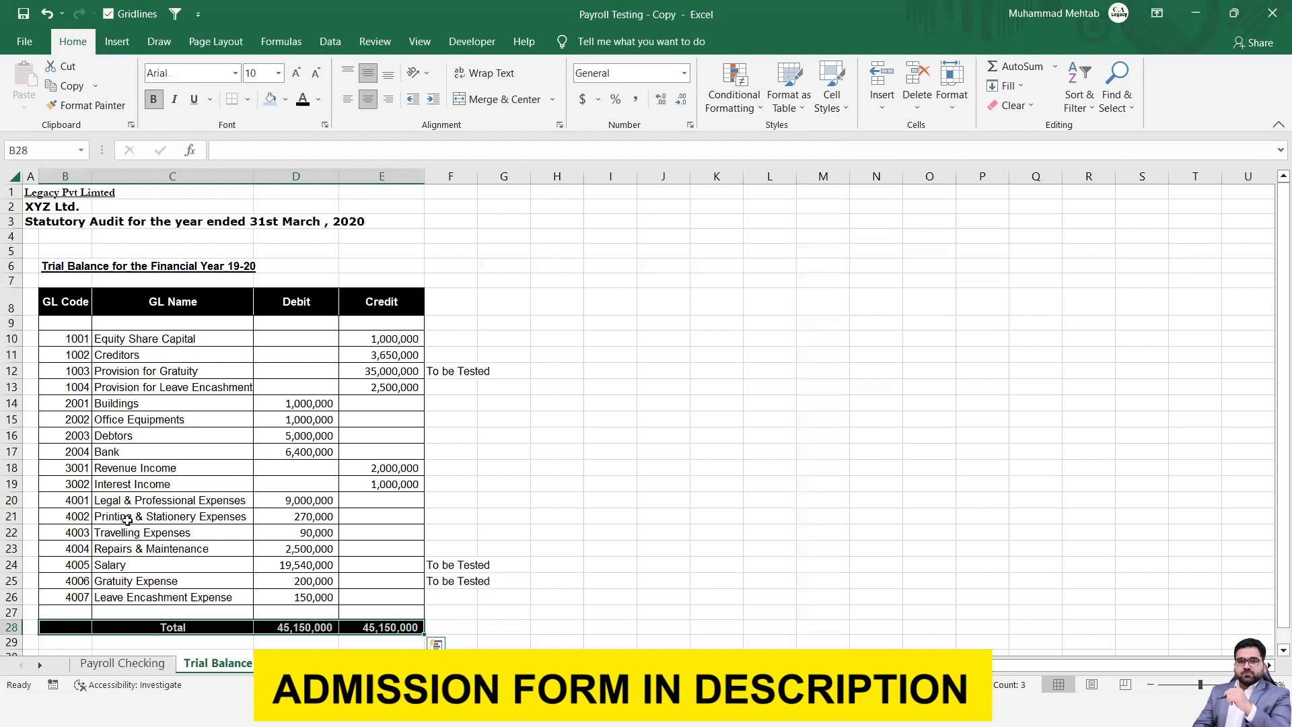
key("ctrl+Page_Down")
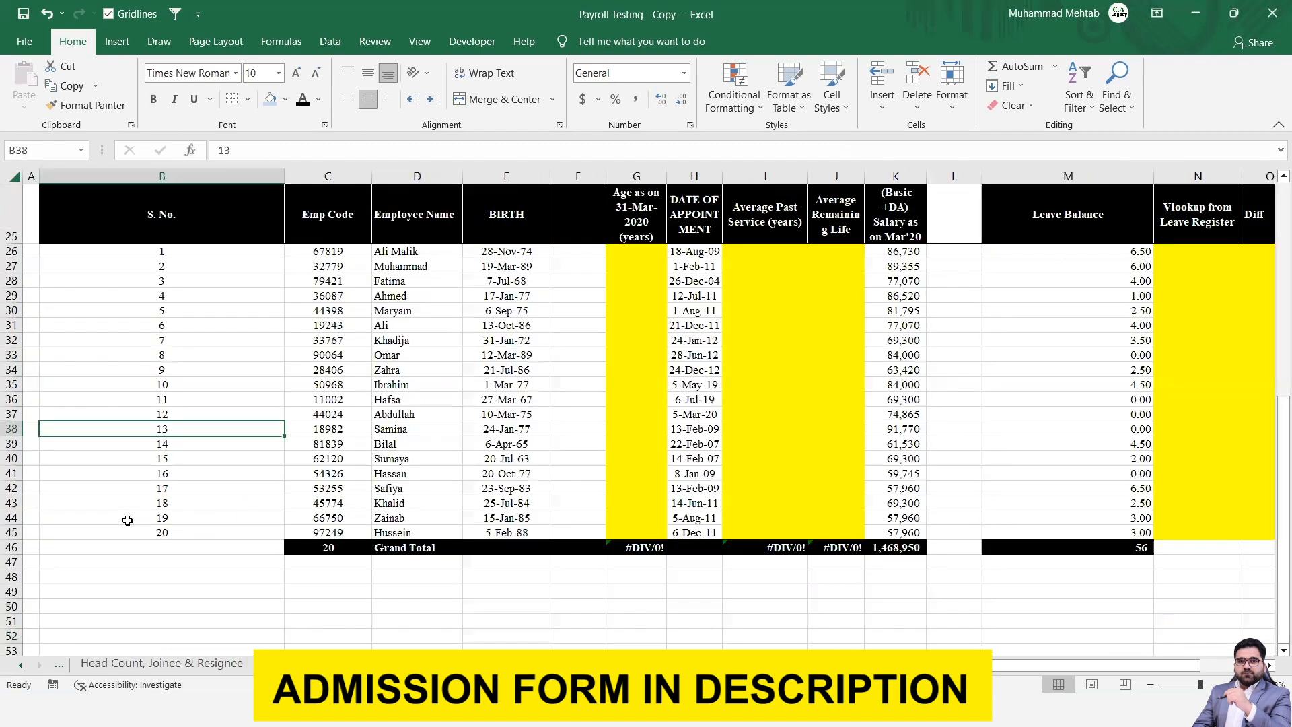
key("ctrl+Page_Down")
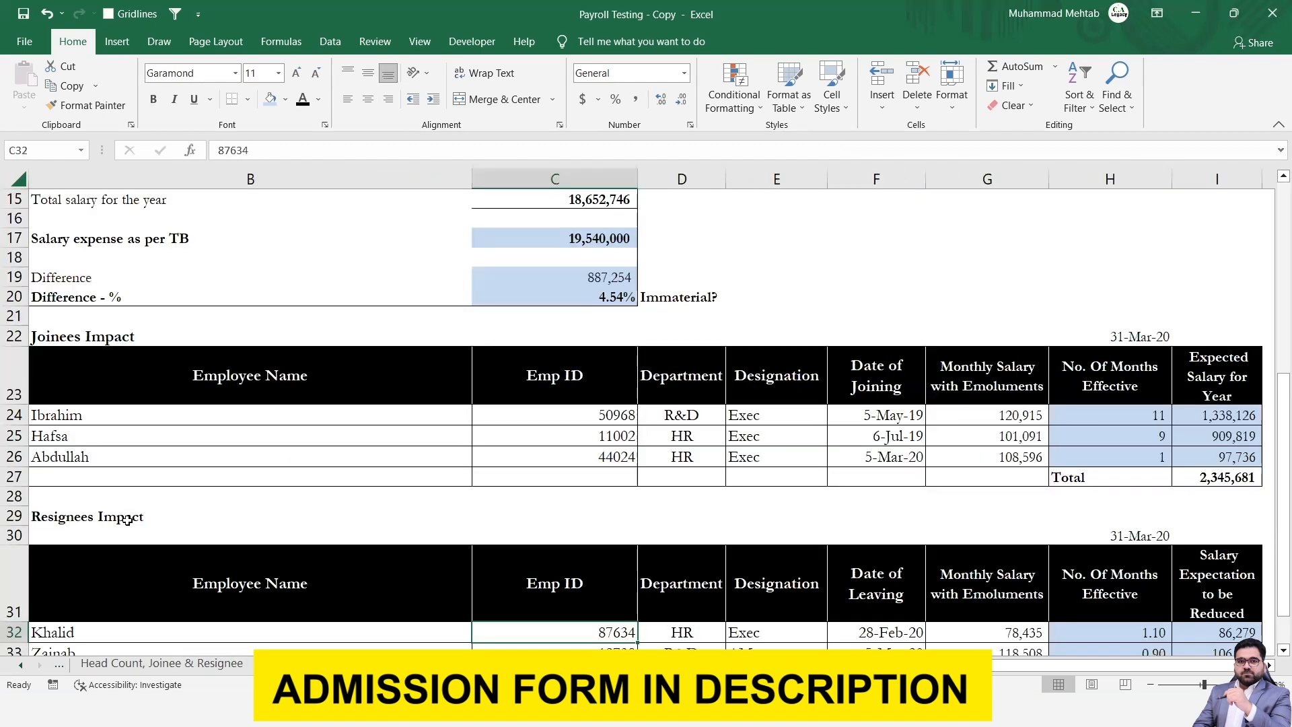